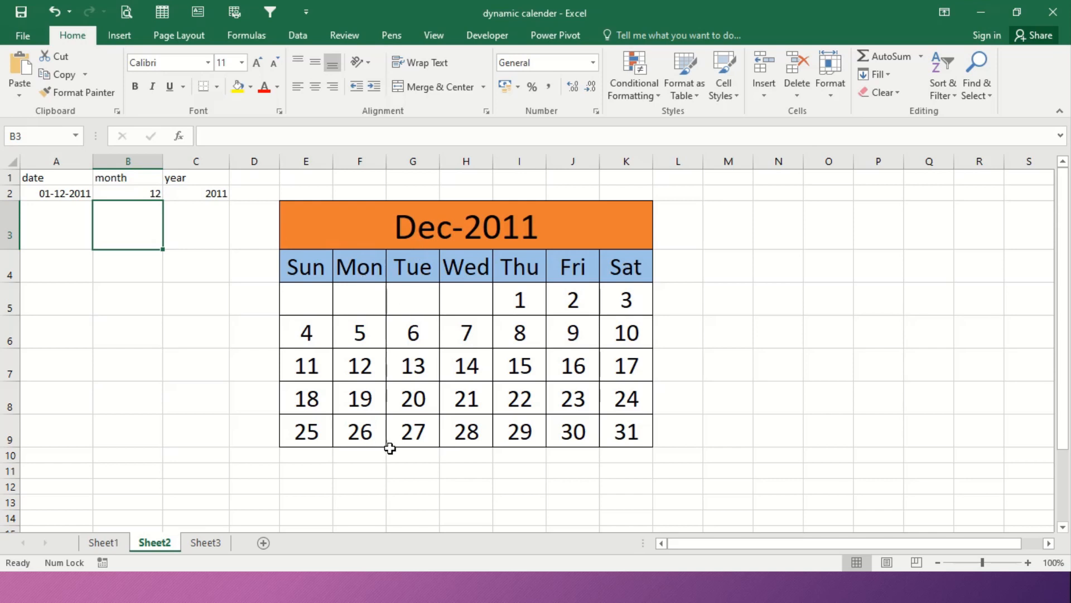
On Sheet3, enter the heading year in A1 and the value 2005 in A2
click(207, 543)
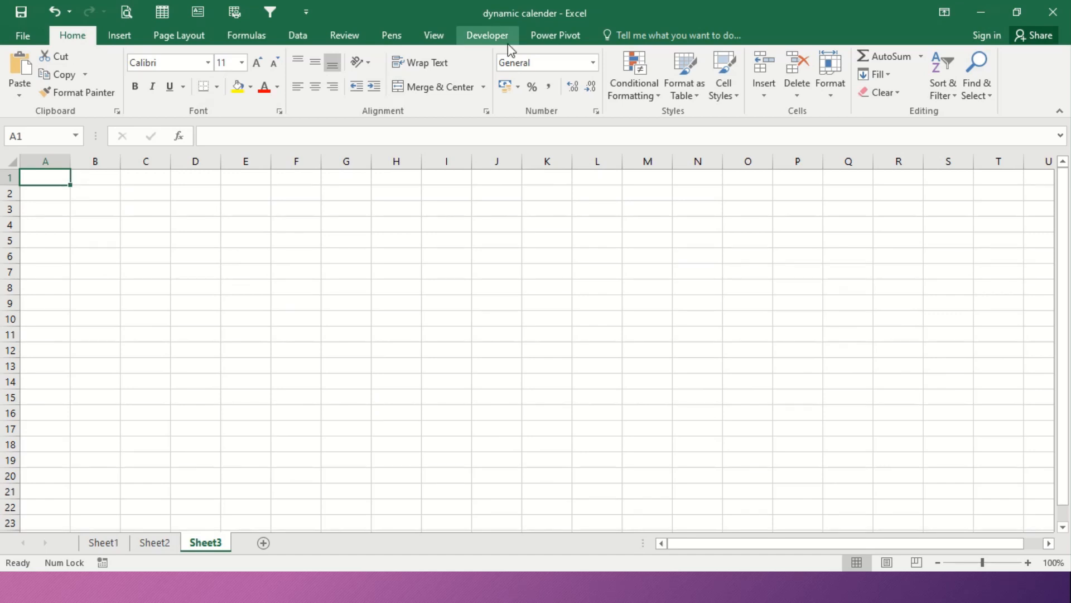
text(y)
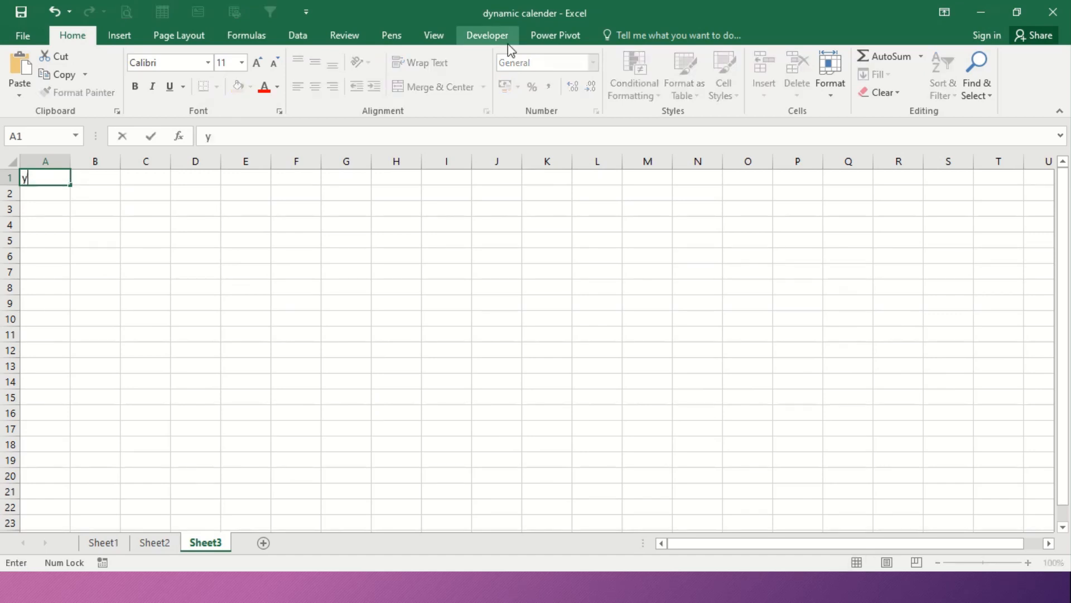
text(ear)
key(Return)
text(200)
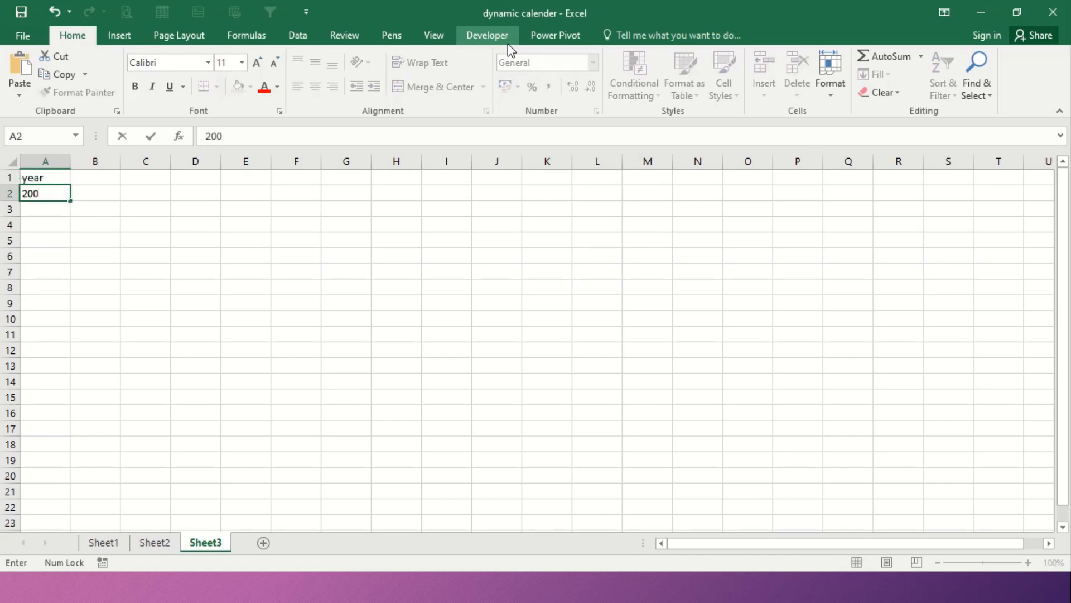
text(5)
key(Return)
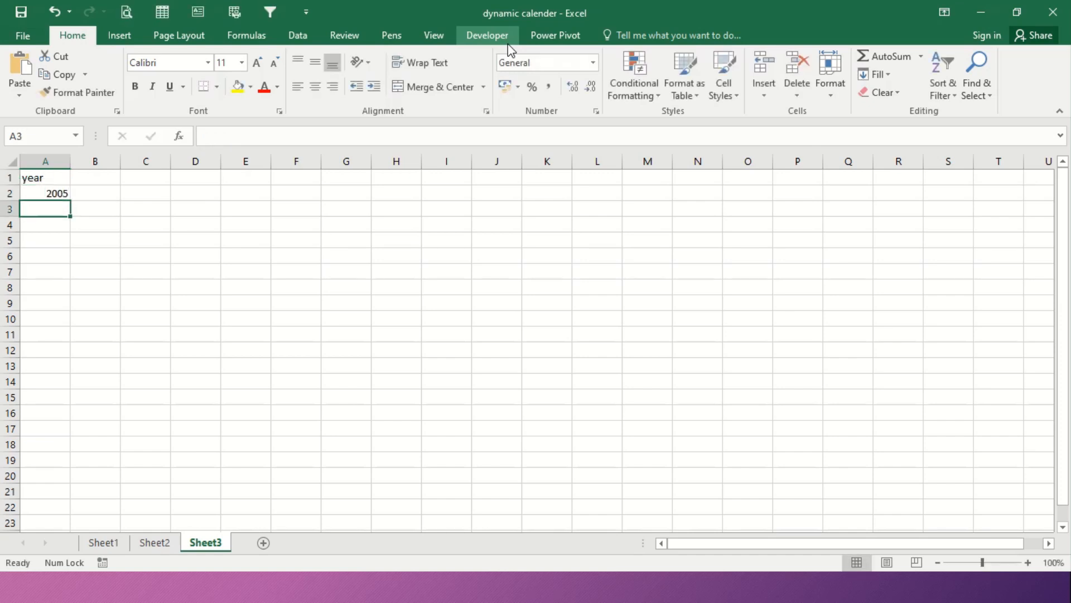
text(mon)
key(BackSpace)
key(BackSpace)
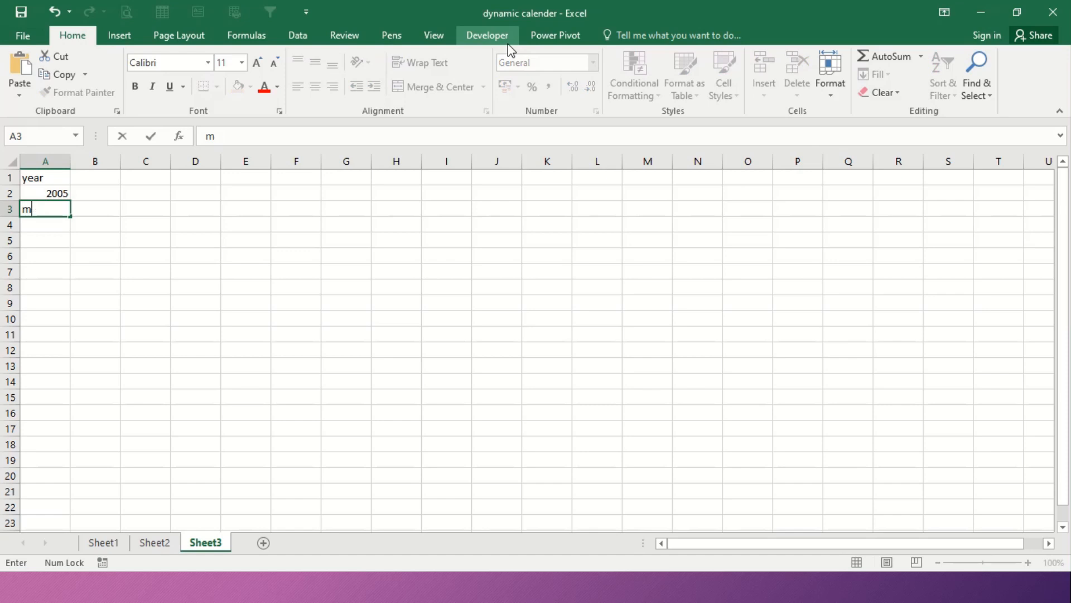
key(BackSpace)
key(Escape)
Enter the heading month in B1 and the value 5 in B2
key(Up)
key(Up)
key(Right)
text(month)
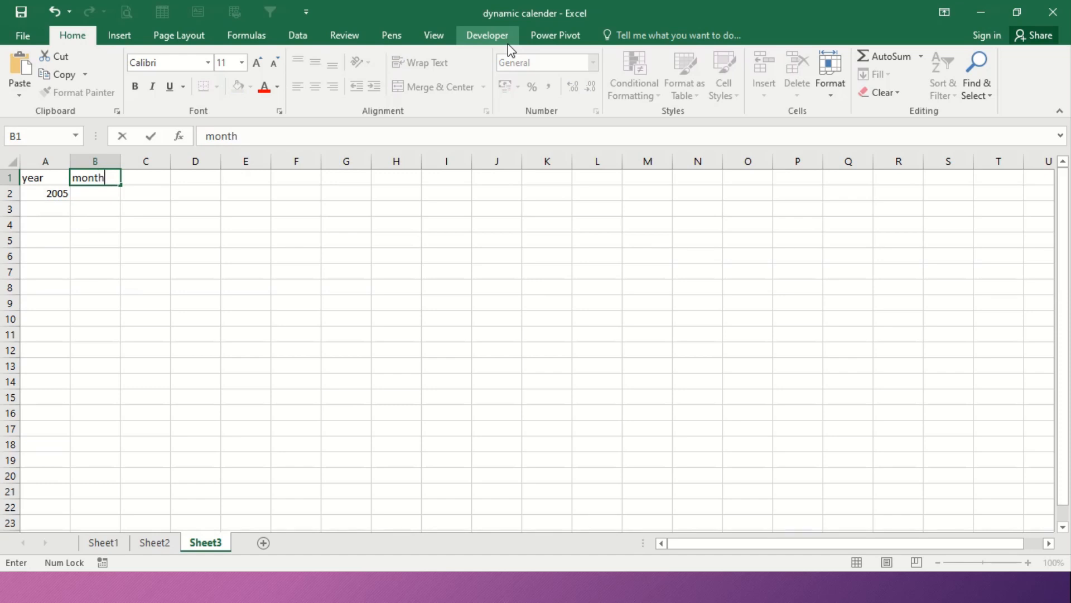
key(Return)
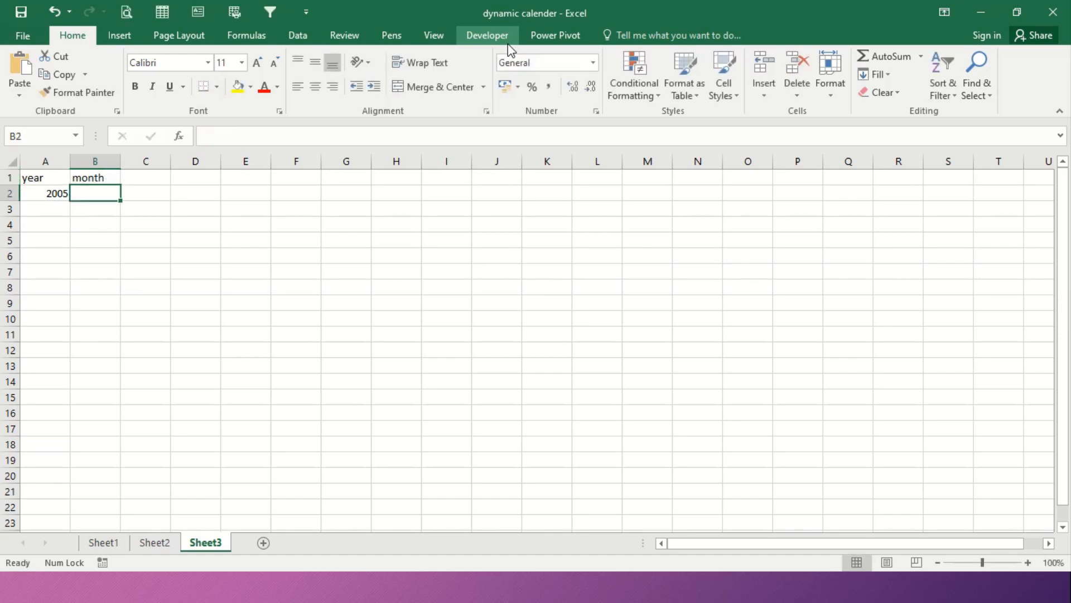
text(5)
key(Tab)
Add the heading date in C1, beside the month heading
key(Up)
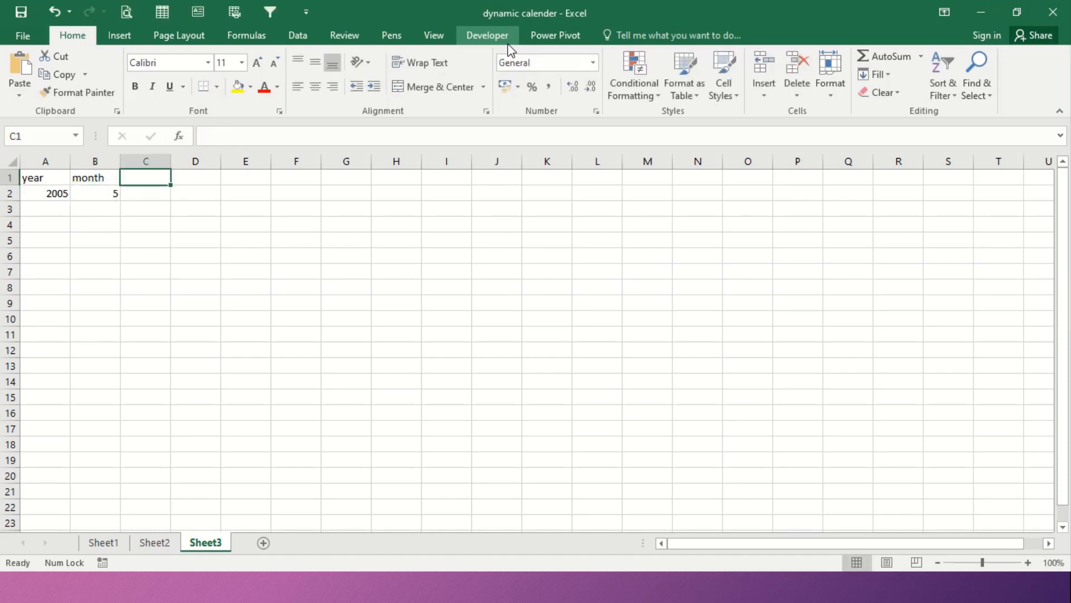
text(date)
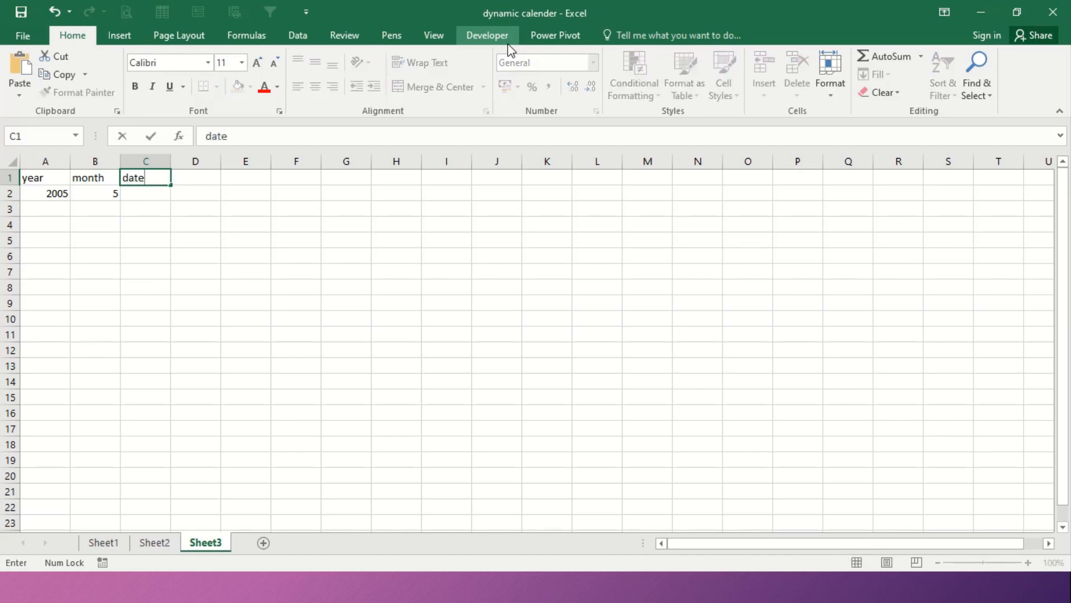
key(Return)
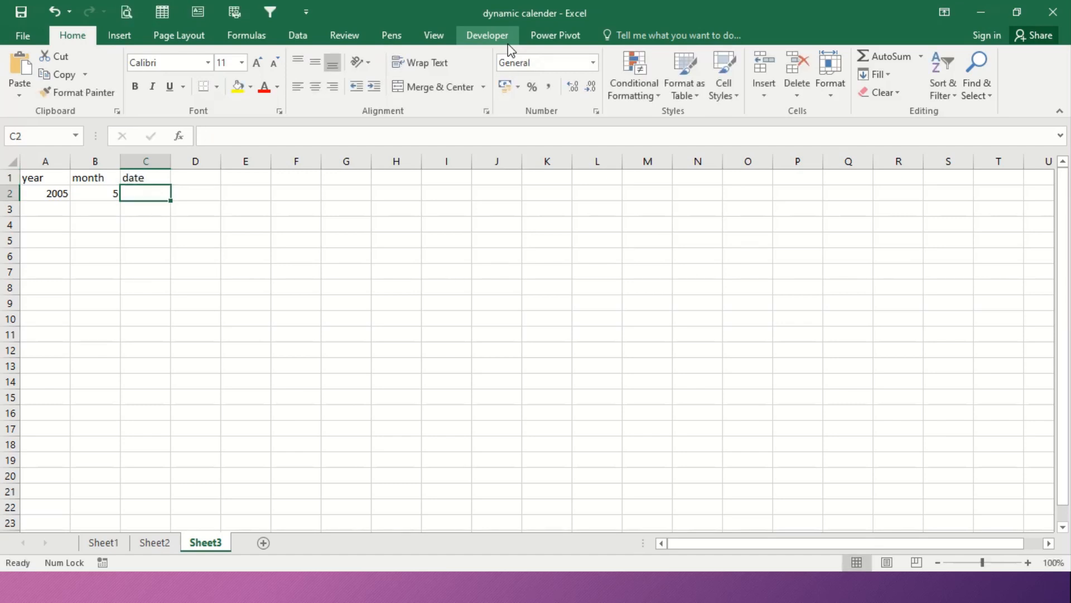
Enter =DATE(A2,B2,1) in C2 to build the first day of the month from the year and month cells
text(=)
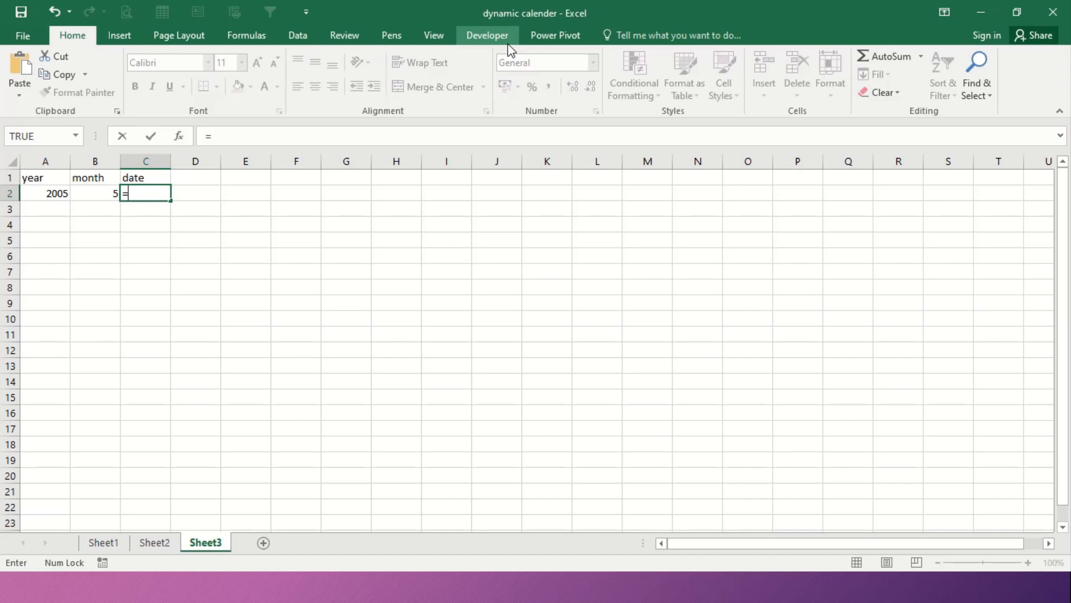
text(date)
key(Tab)
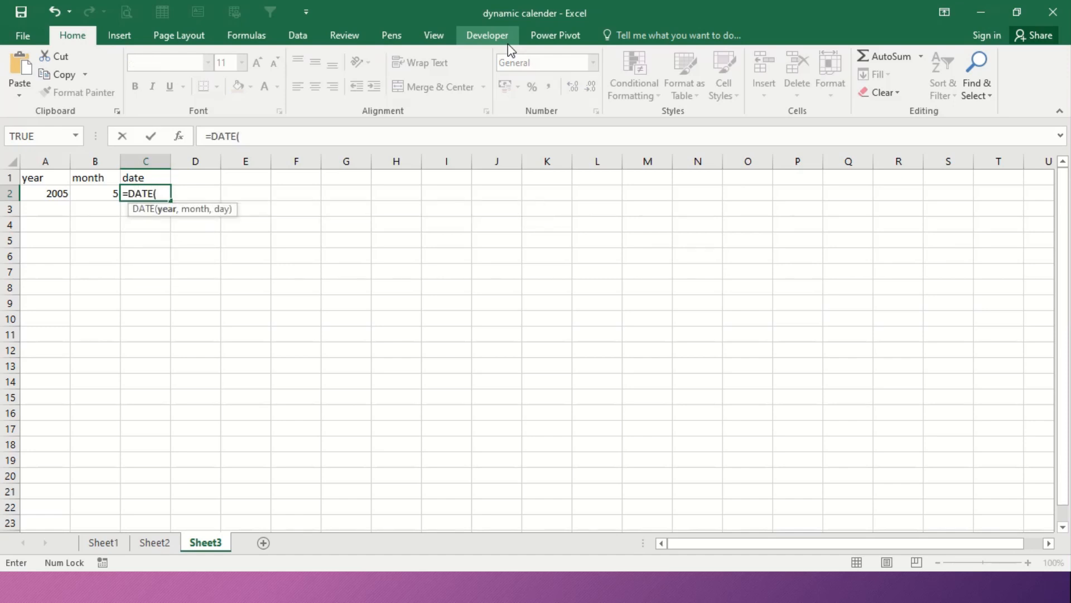
click(31, 194)
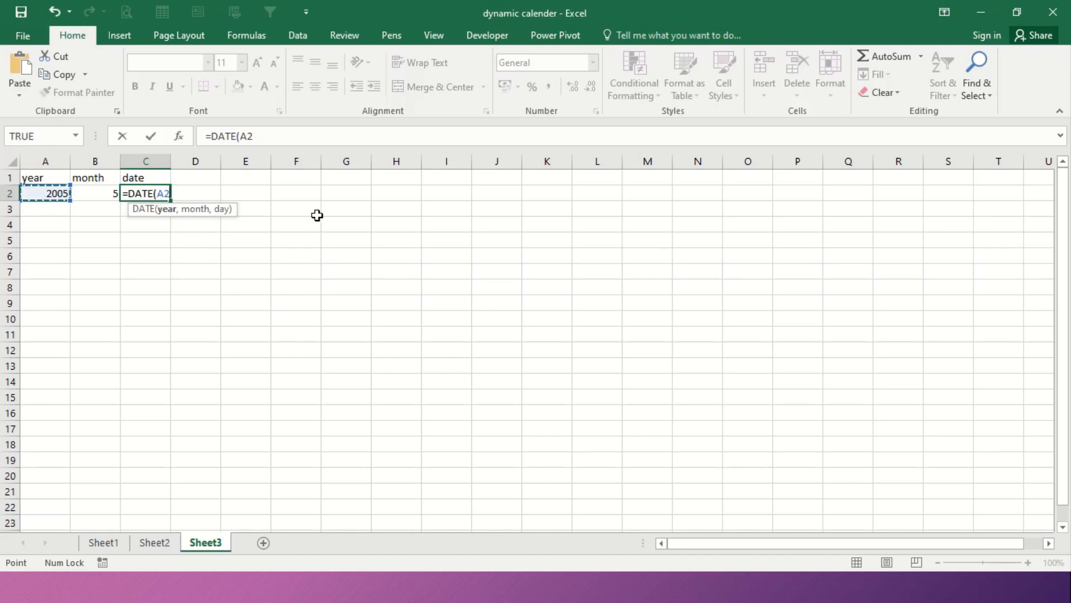
text(,)
click(94, 194)
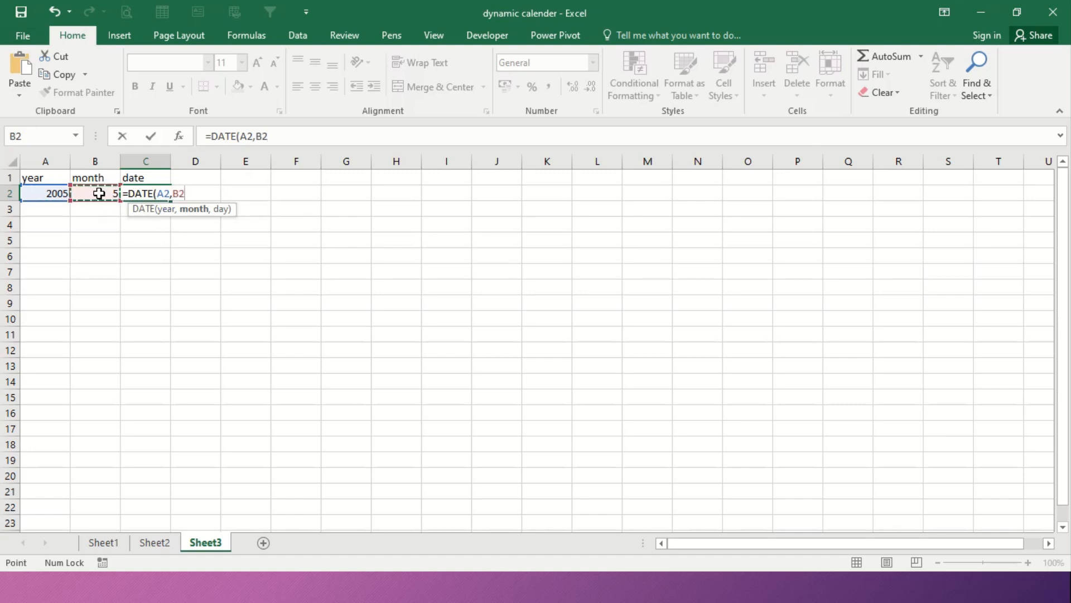
text(,)
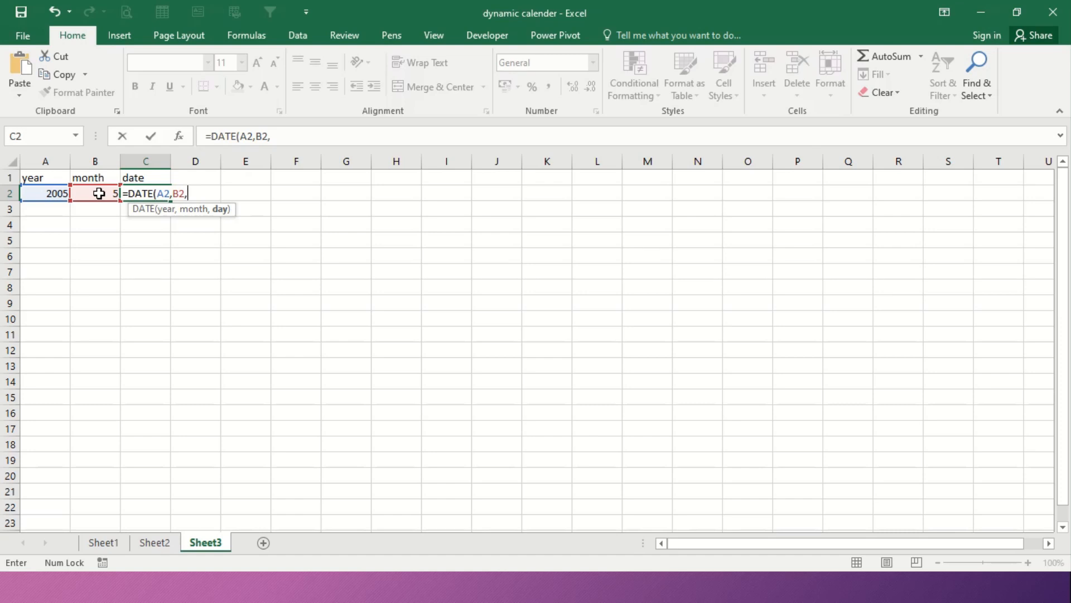
text(1))
key(Return)
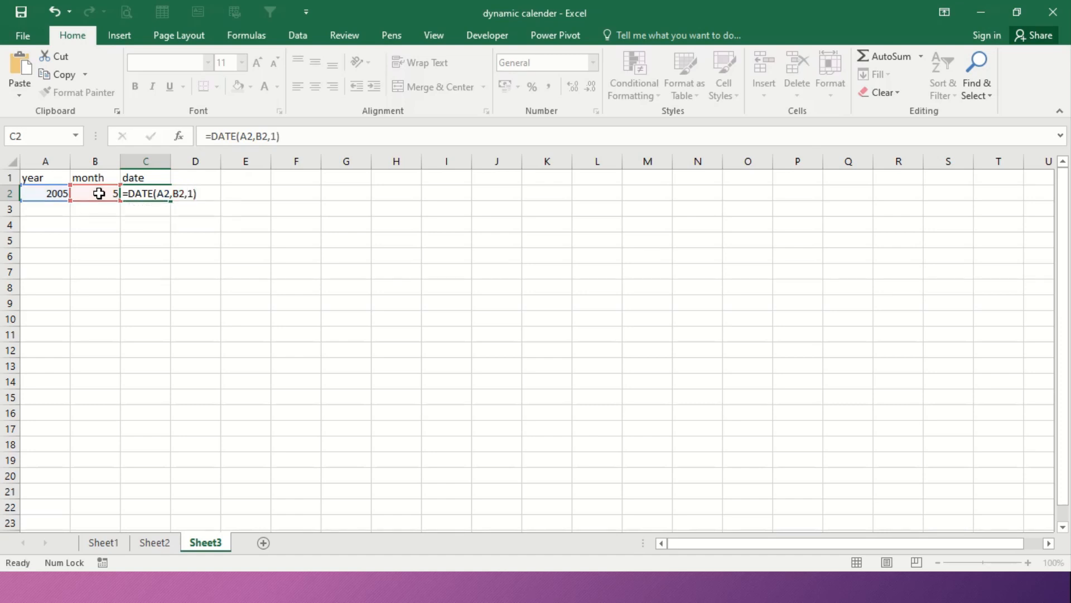
click(155, 194)
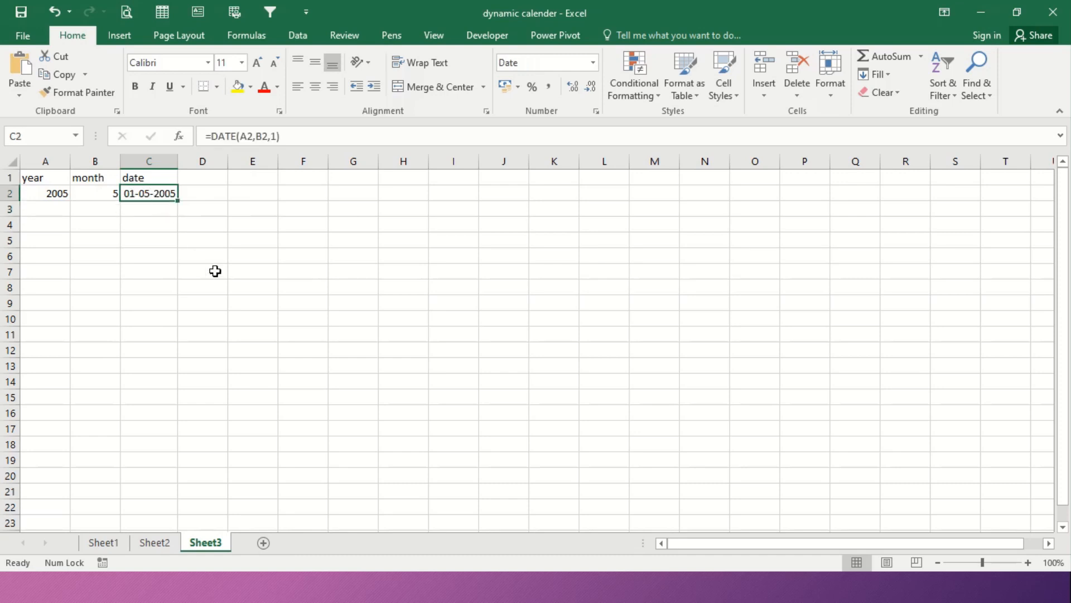
Enter sun in D5 and fill the weekday names across row 5 through sat in J5
click(214, 242)
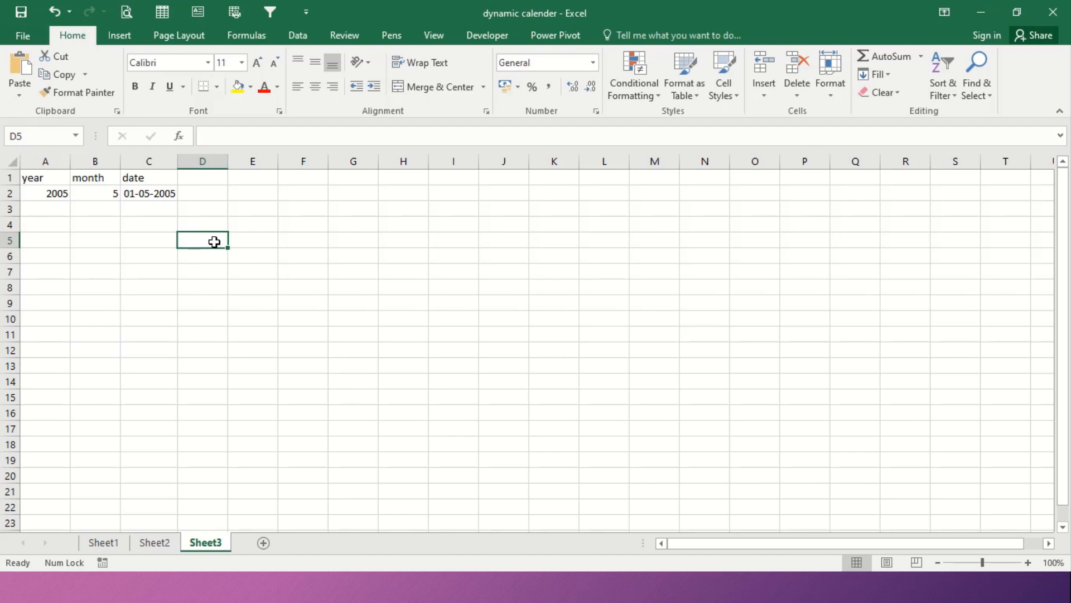
key(shift+Right)
key(shift+Right)
key(Left)
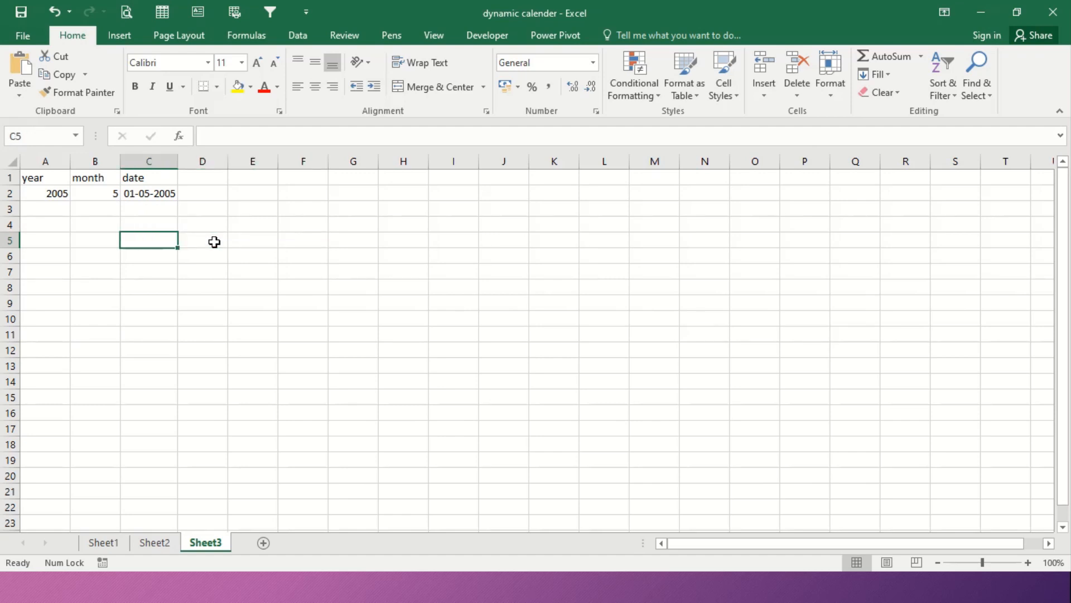
key(Right)
text(sun)
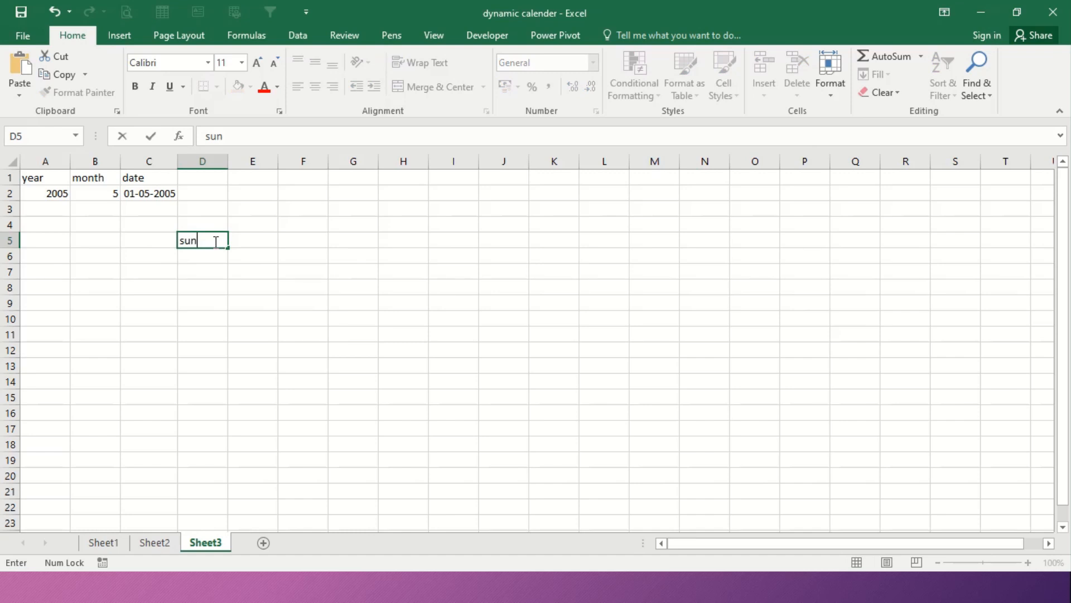
key(Return)
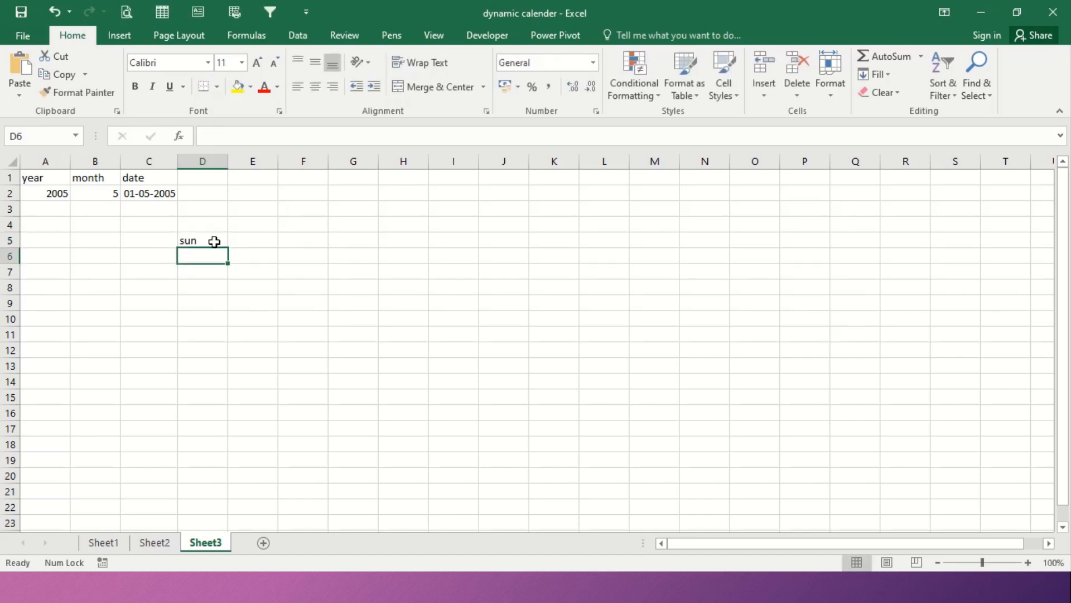
click(214, 241)
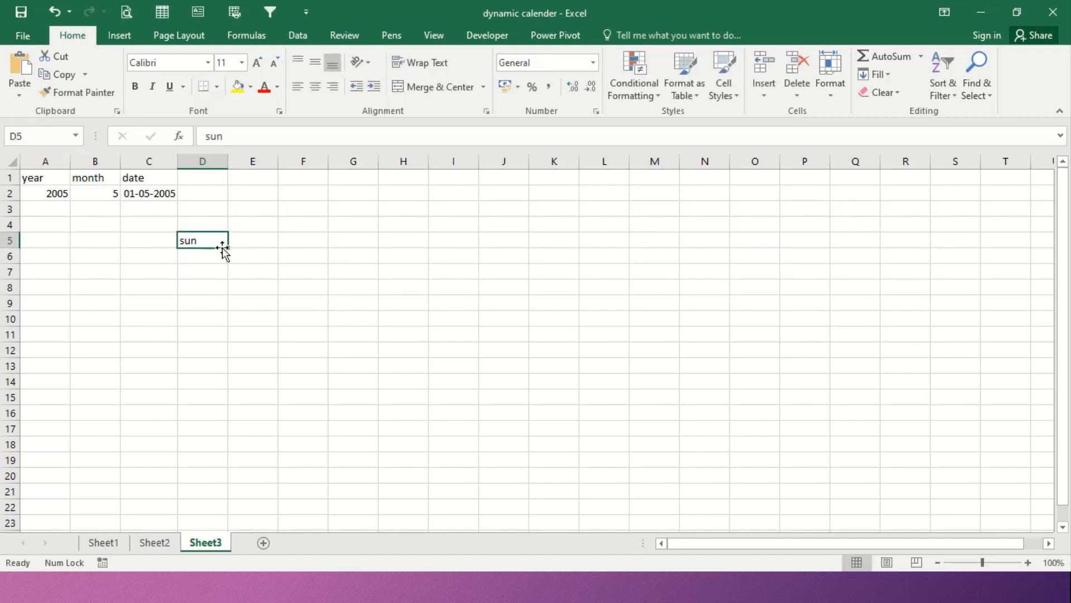
drag(229, 249, 552, 261)
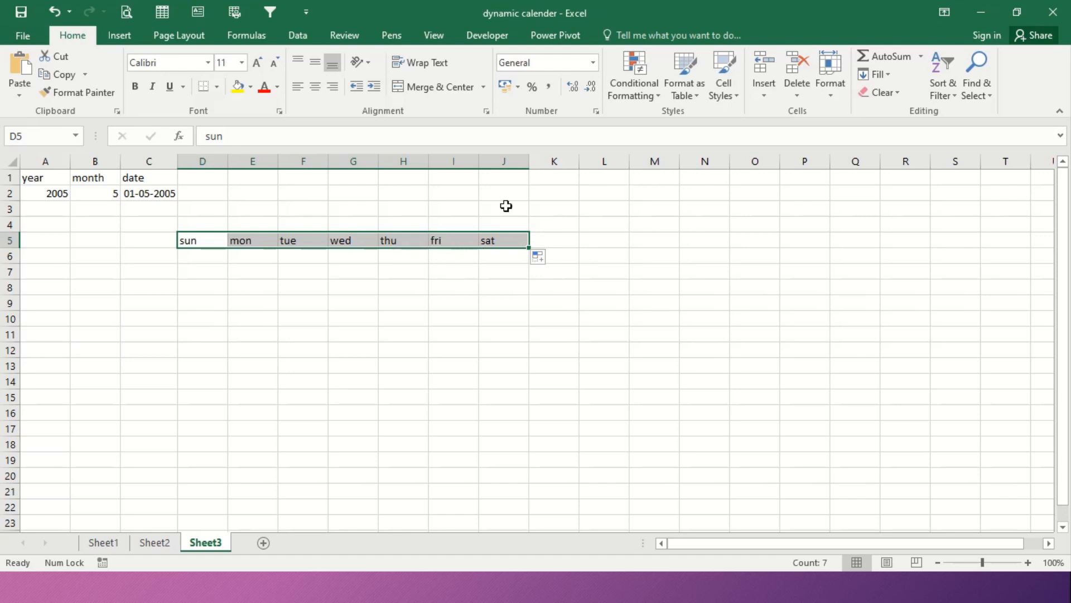
Enter the label weekday in M2
click(660, 188)
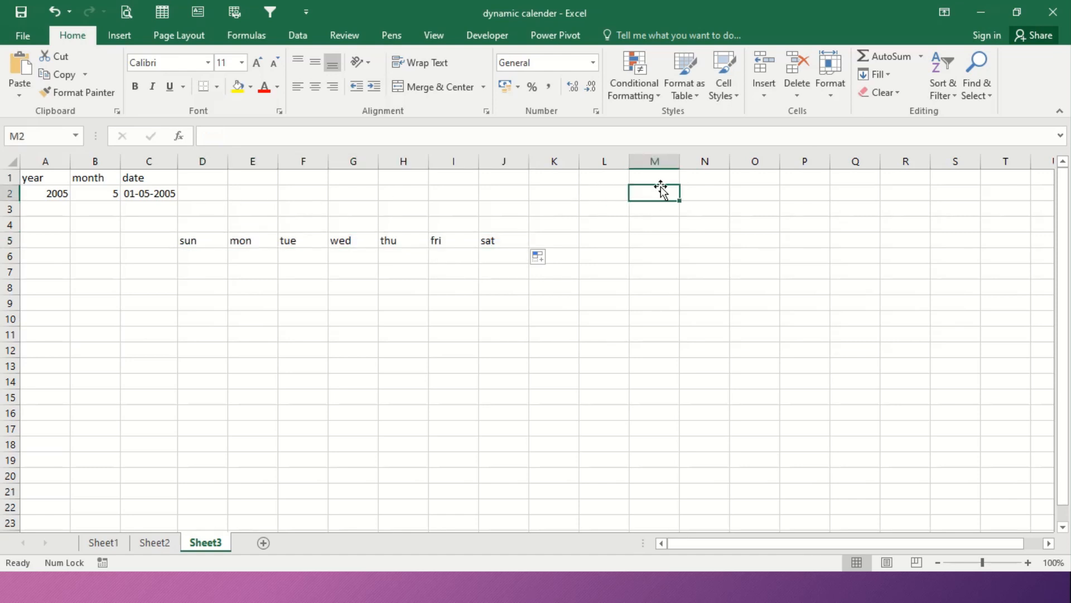
text(weed)
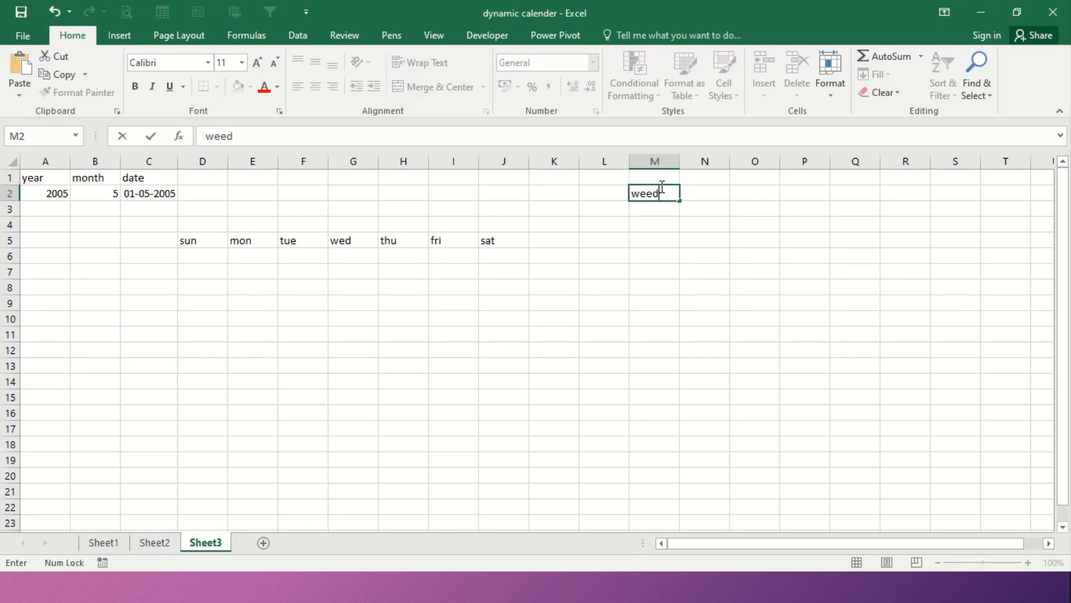
key(BackSpace)
key(BackSpace)
key(BackSpace)
text(eekdayt)
key(BackSpace)
key(Return)
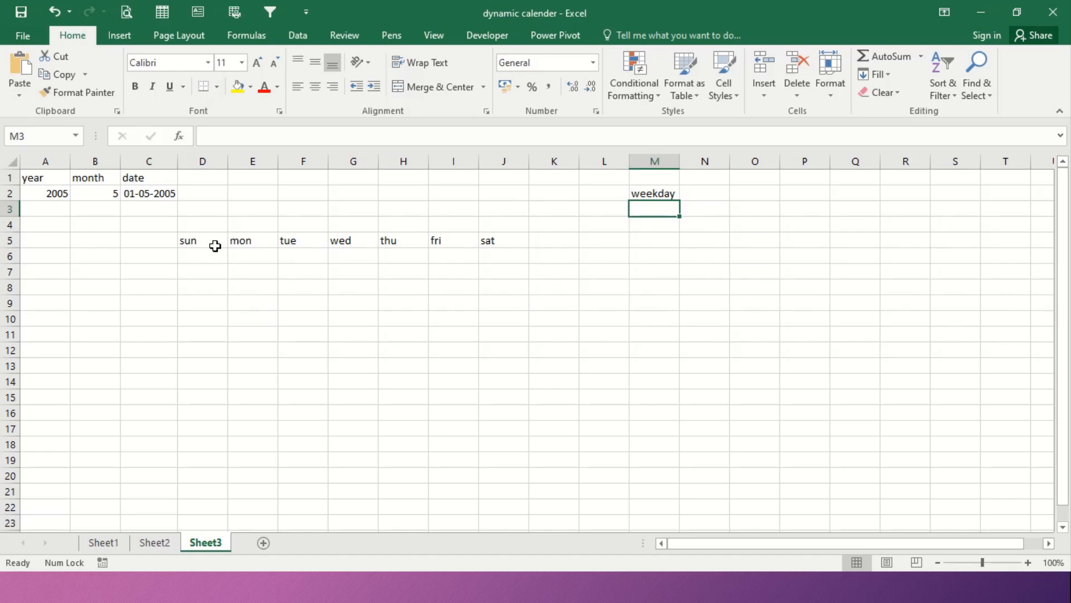
Add the heading text in D1 and enter =TEXT(C2,"ddd") in D2 to get the date's short day name
click(160, 194)
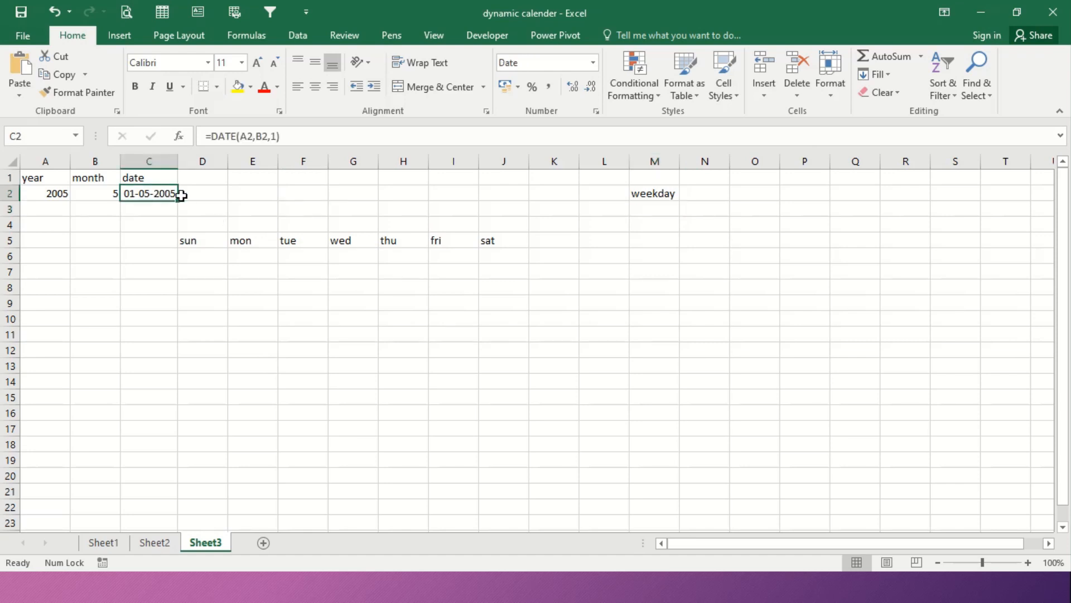
click(200, 171)
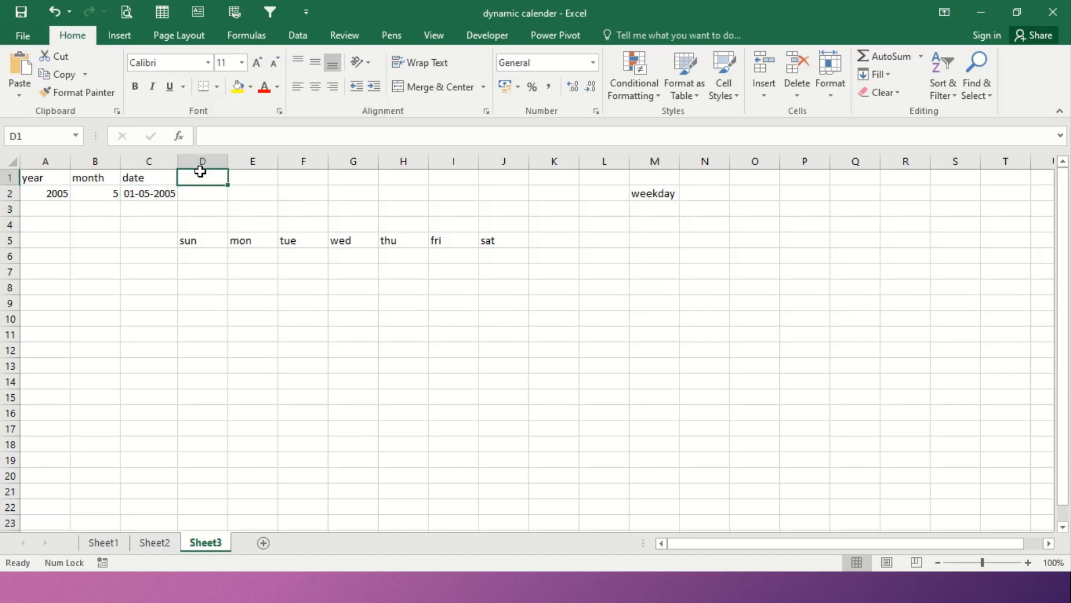
text(te)
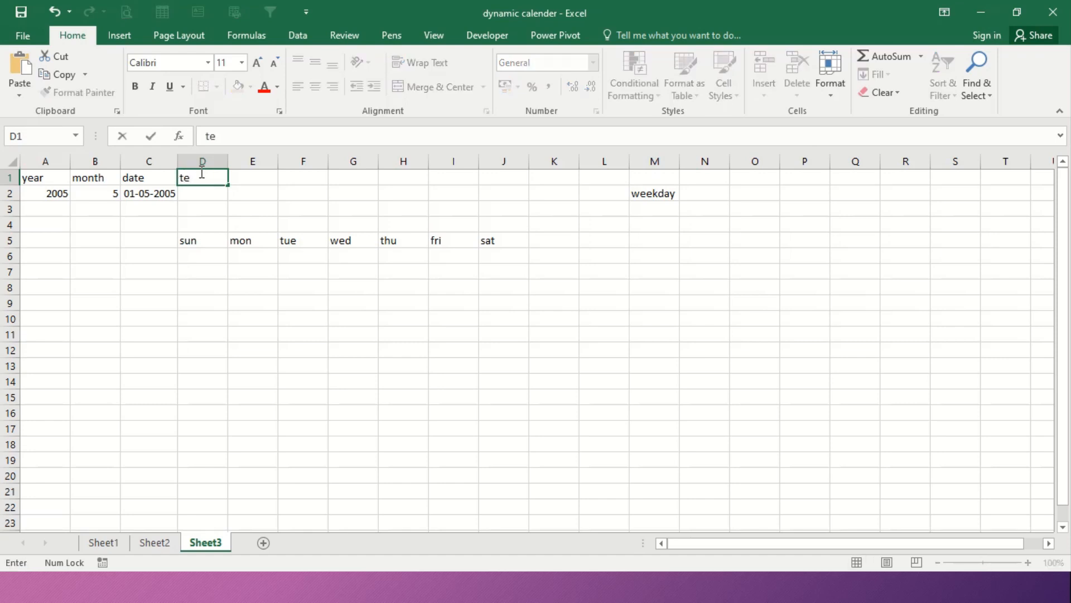
text(xt)
key(Return)
text(=te)
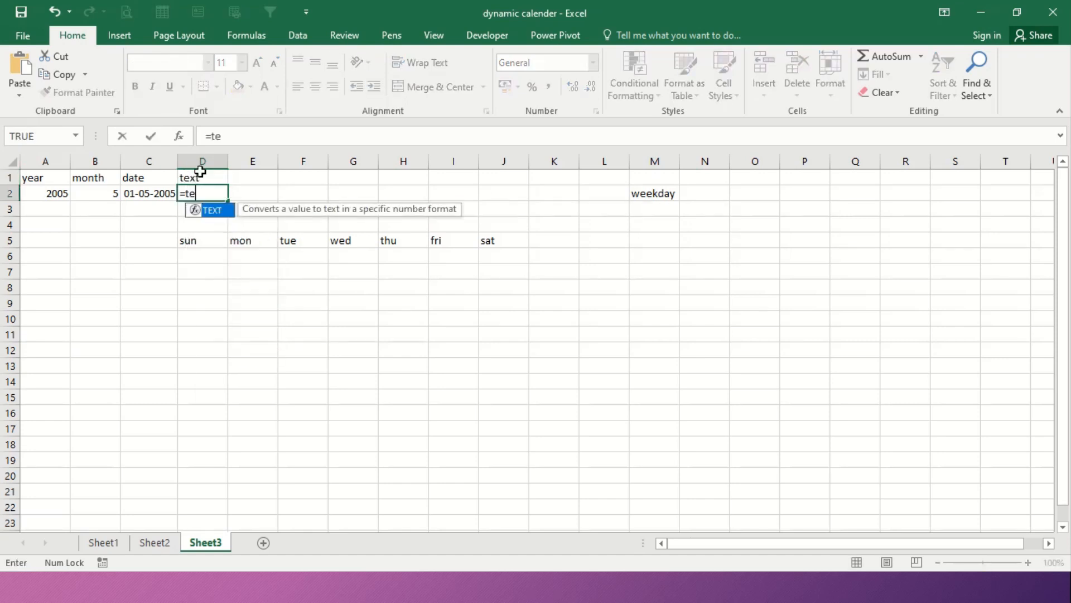
key(Tab)
key(Left)
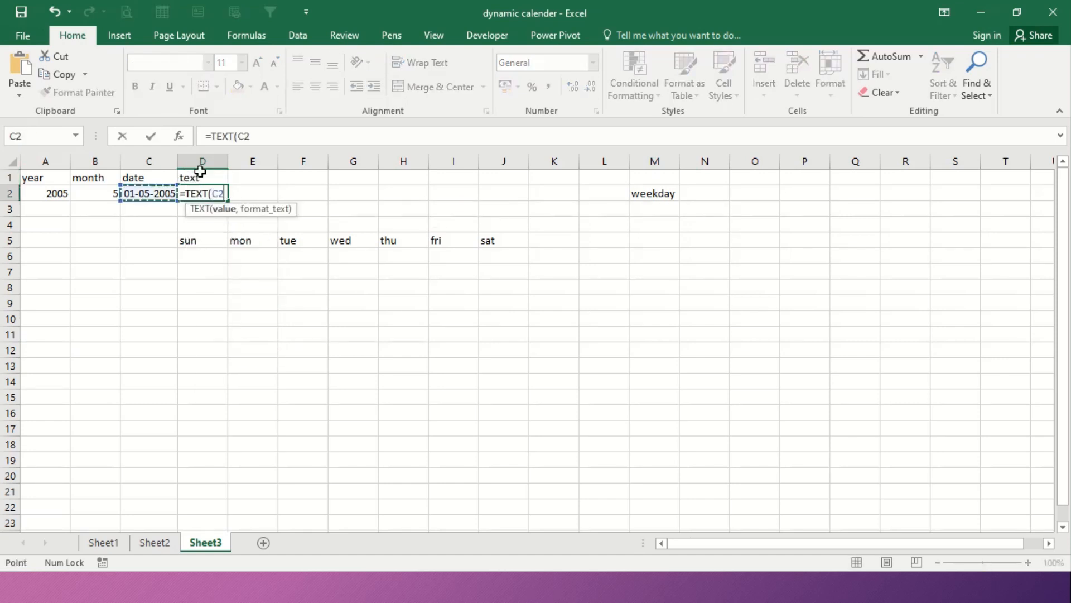
text(,)
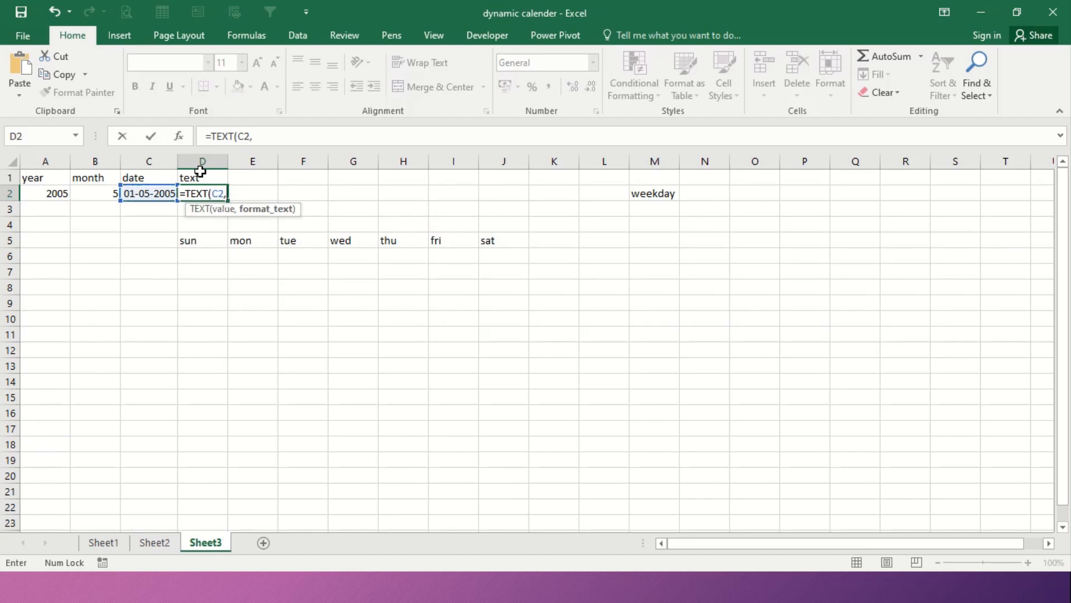
text("ddd"))
key(Return)
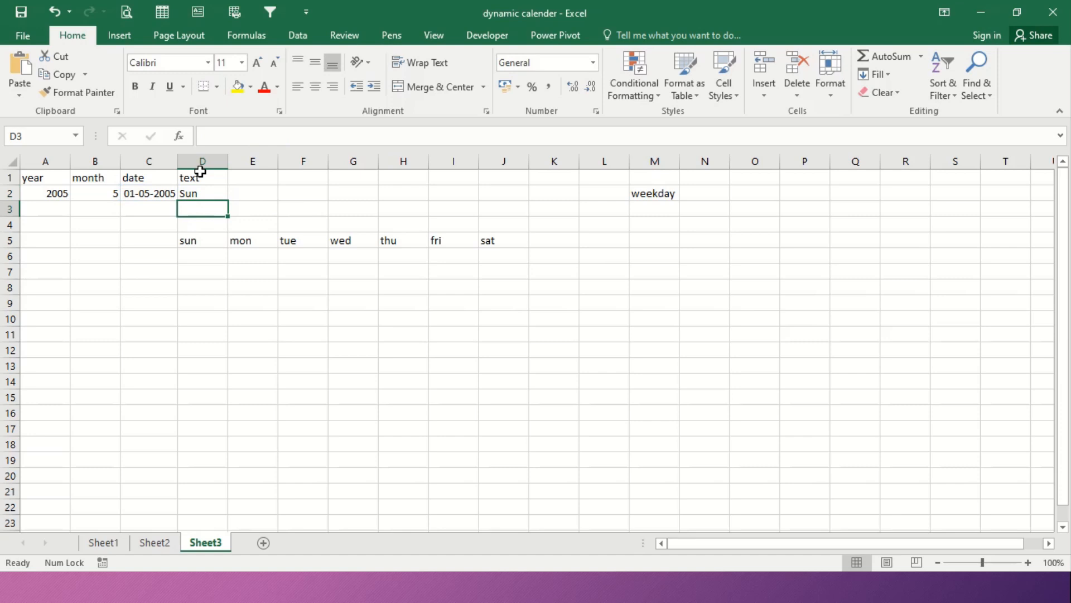
Enter =WEEKDAY(C2) in N2 to get the weekday number of the first day of the month
click(722, 191)
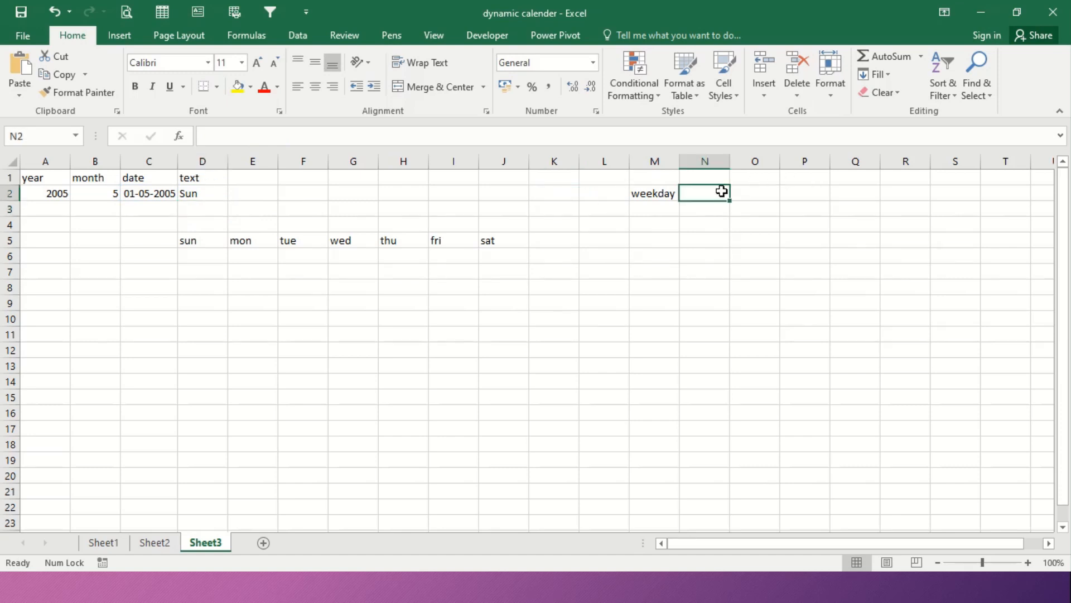
text(=)
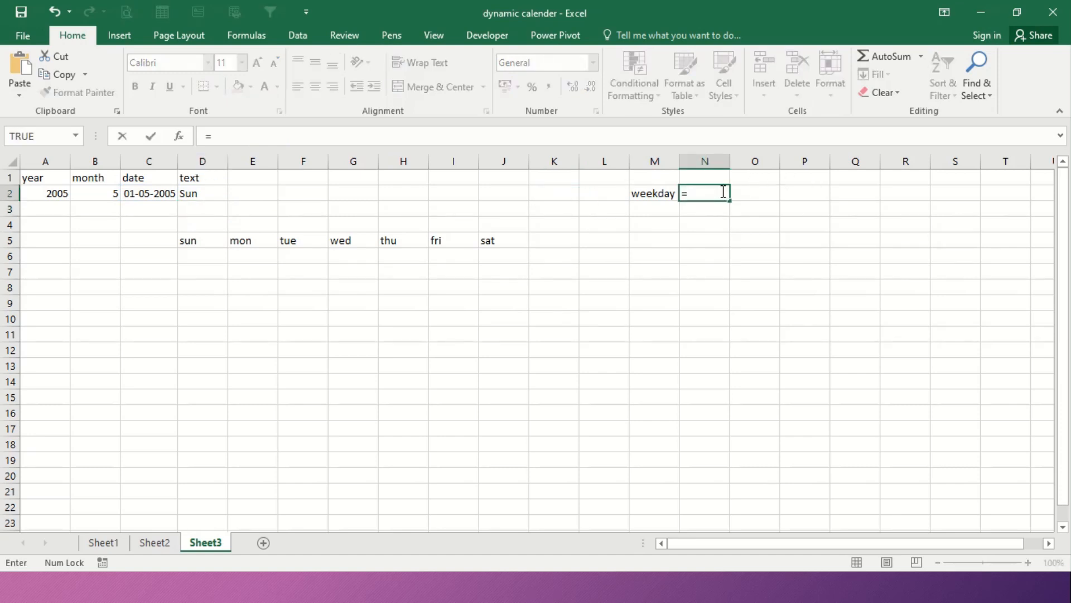
text(see)
key(Insert)
key(BackSpace)
key(BackSpace)
key(BackSpace)
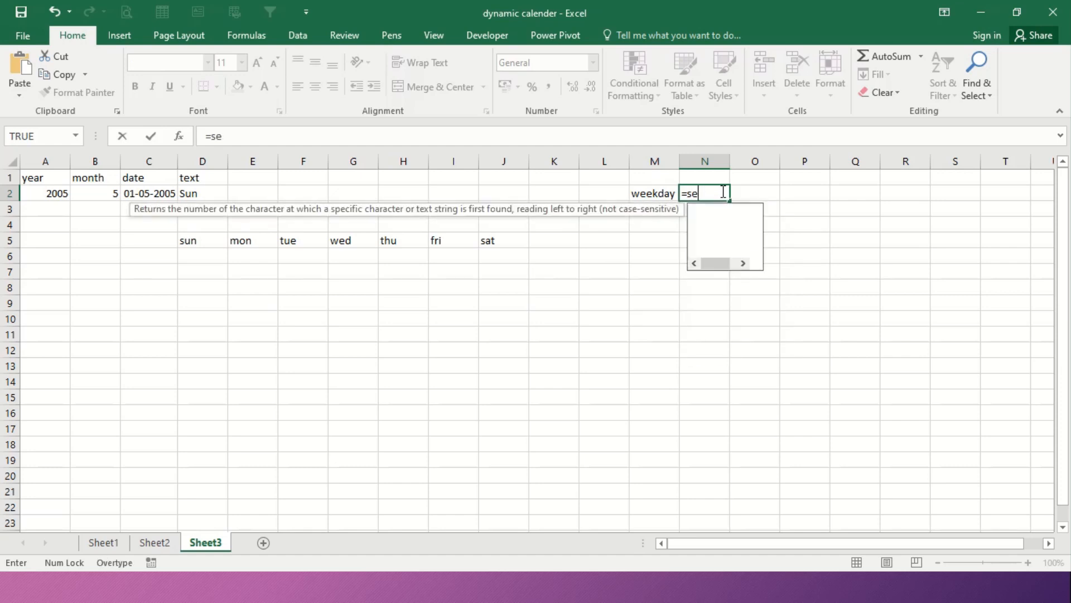
text(week)
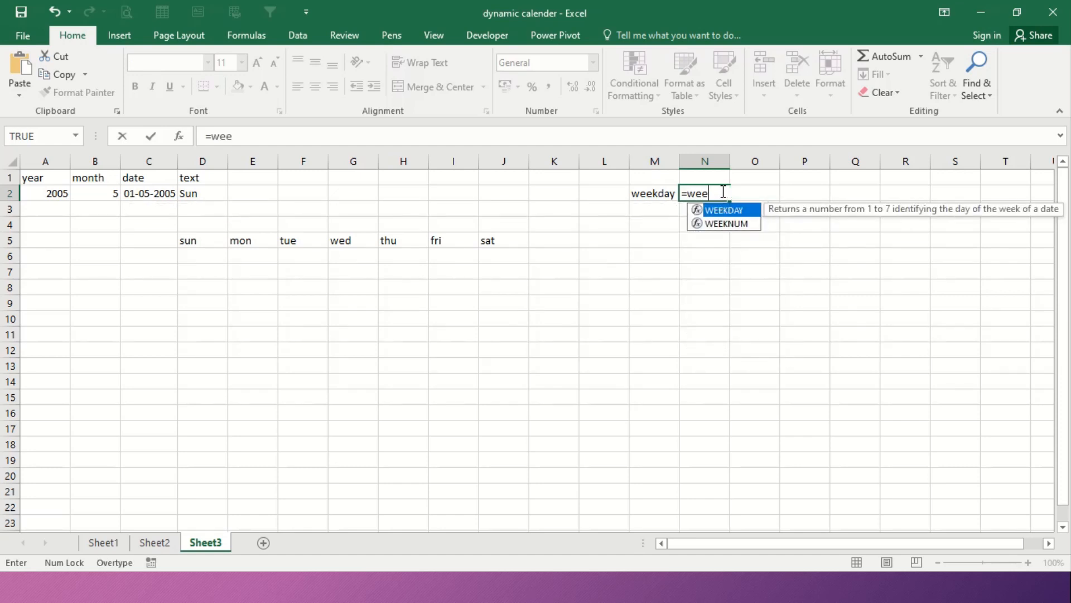
key(Tab)
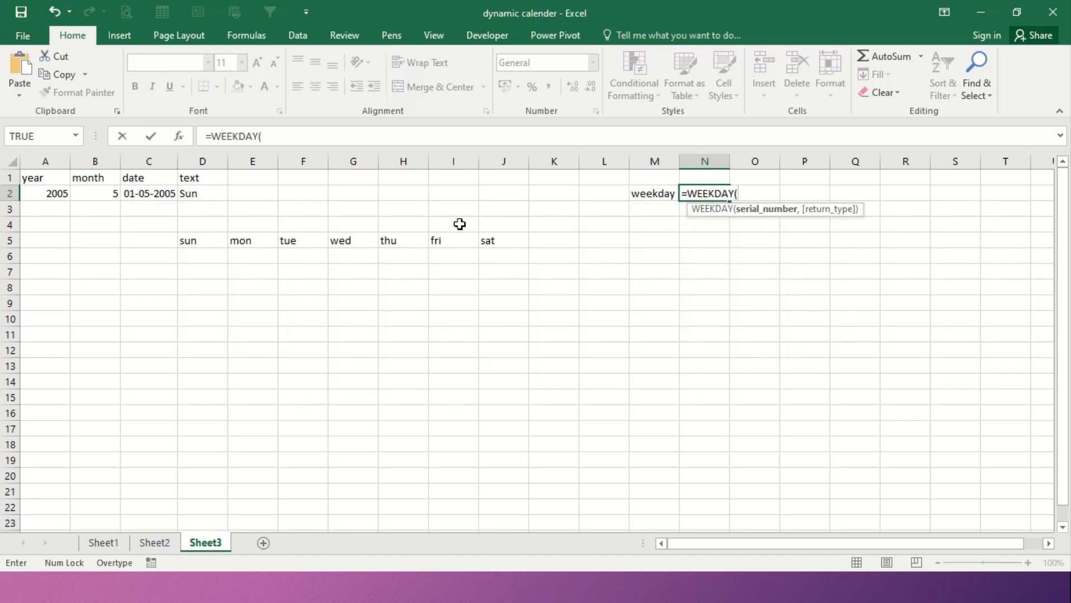
click(166, 192)
text(,)
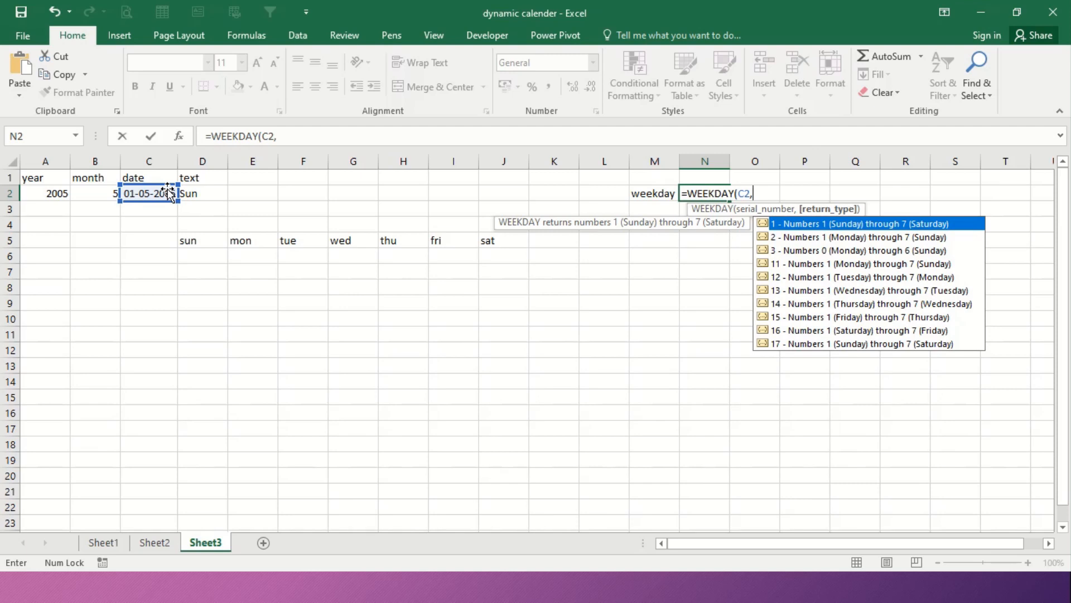
key(BackSpace)
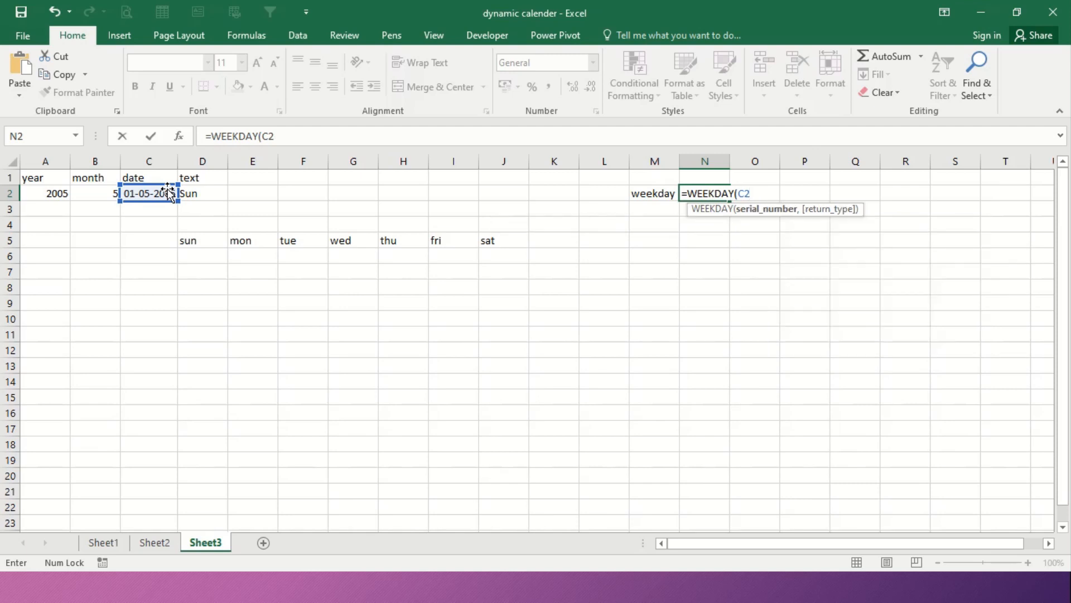
text())
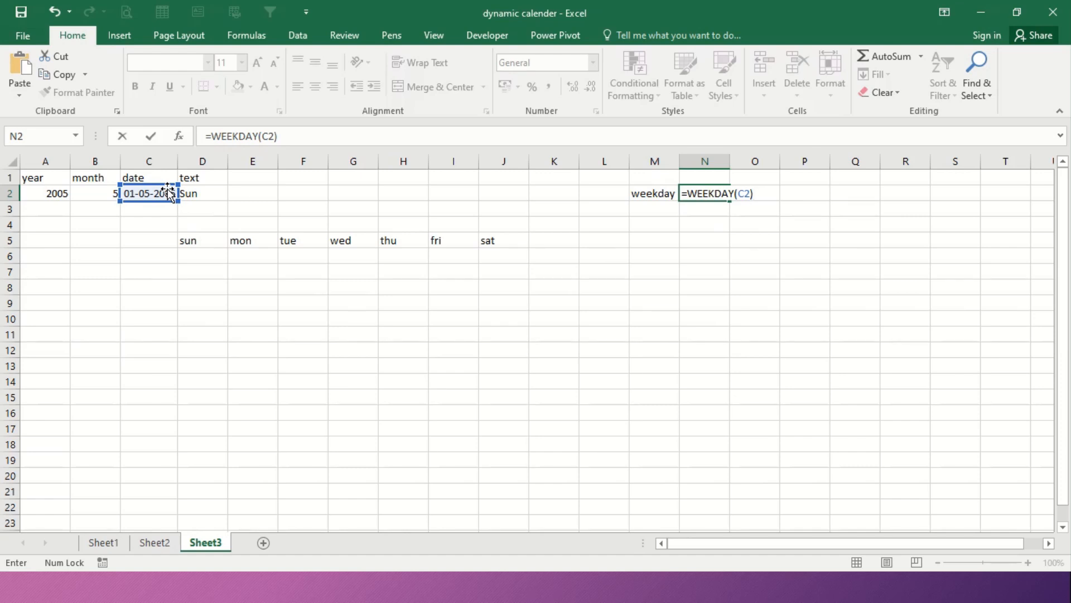
key(Return)
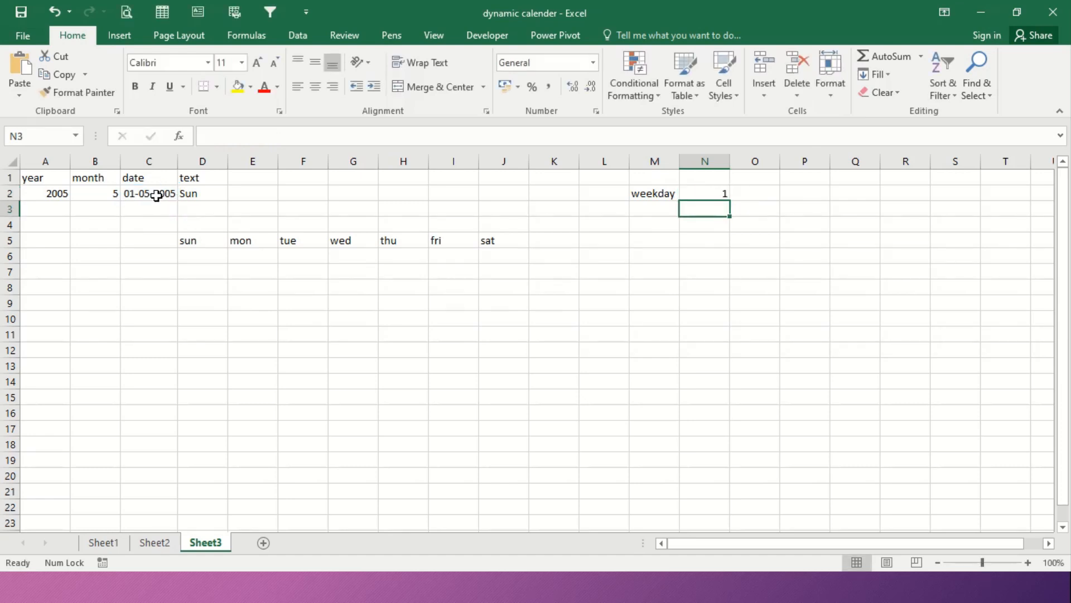
click(159, 195)
click(234, 252)
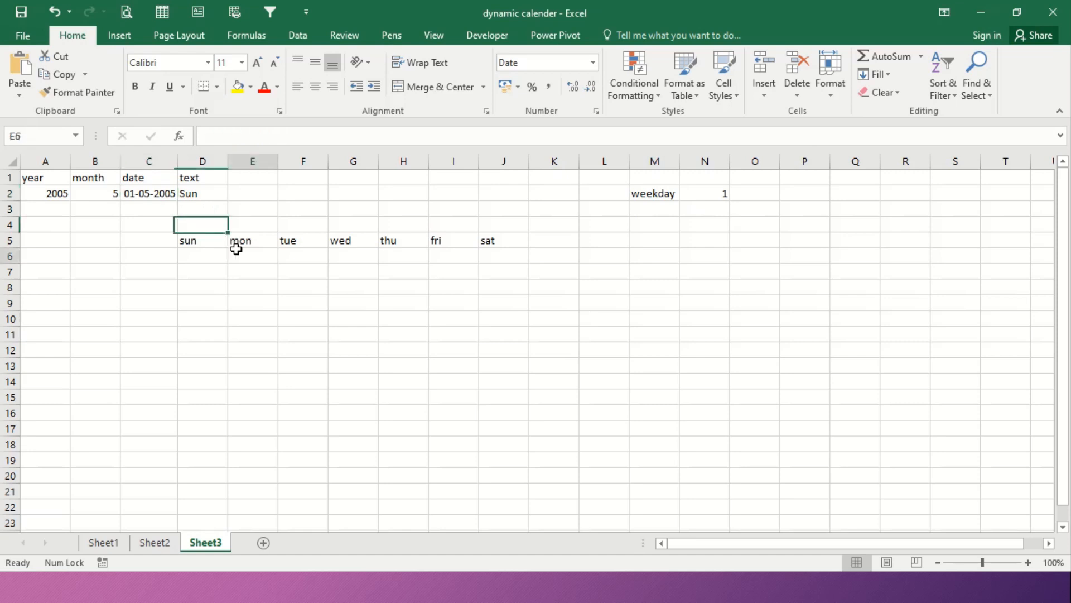
click(306, 252)
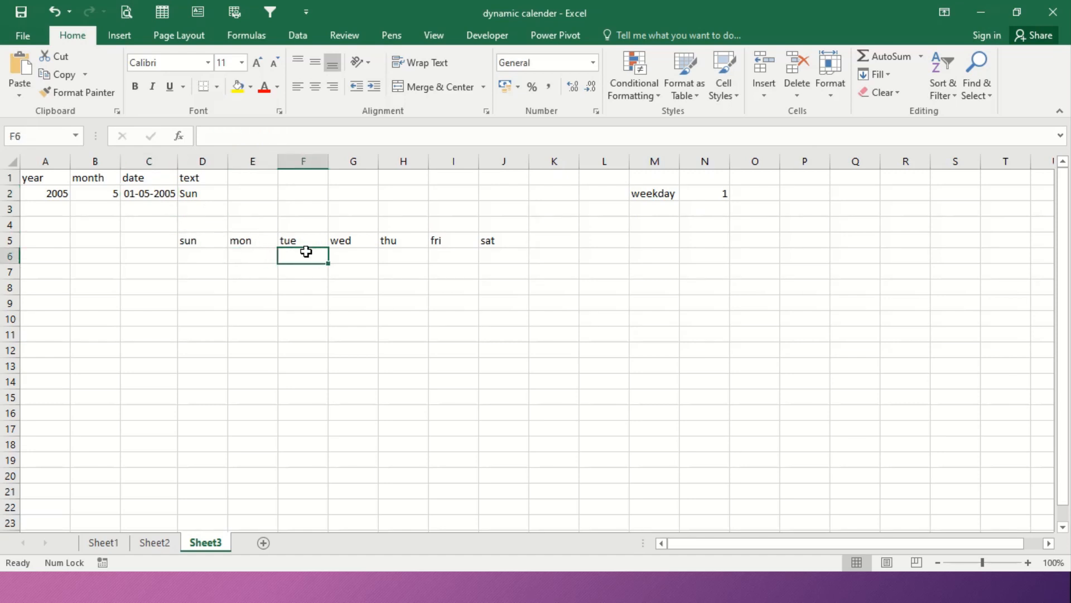
click(692, 192)
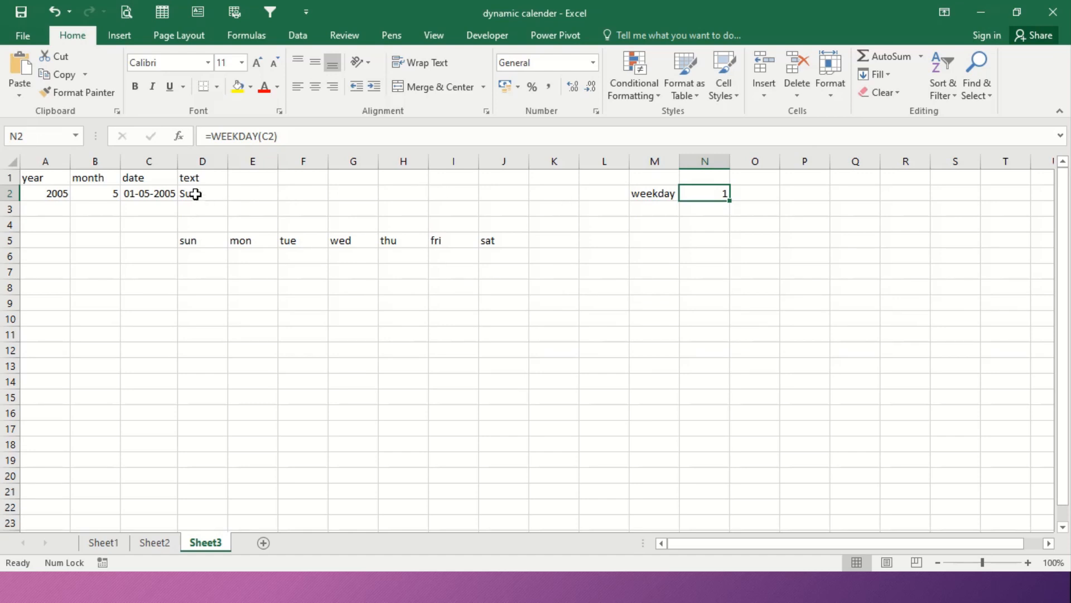
click(712, 205)
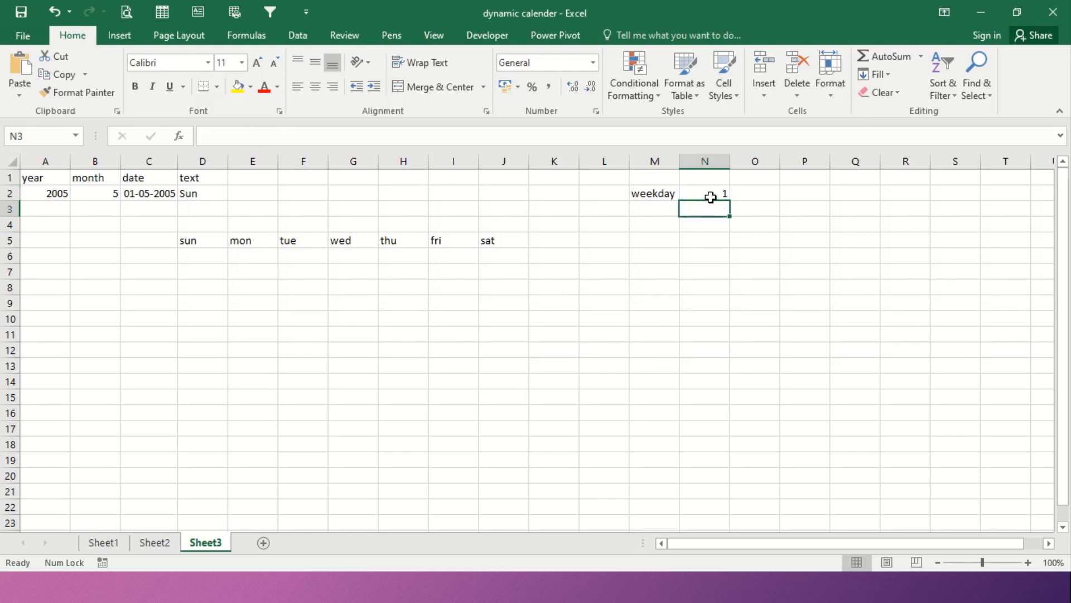
Add return type 2 to the weekday formula in N2, making it =WEEKDAY(C2,2) so weeks count from Monday
click(710, 197)
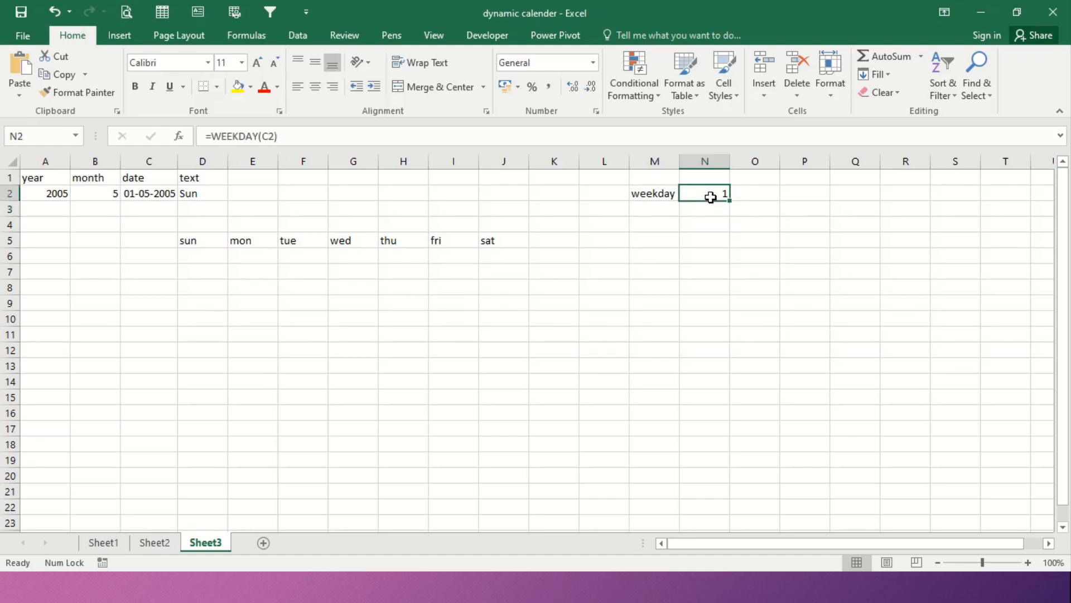
double_click(710, 196)
key(BackSpace)
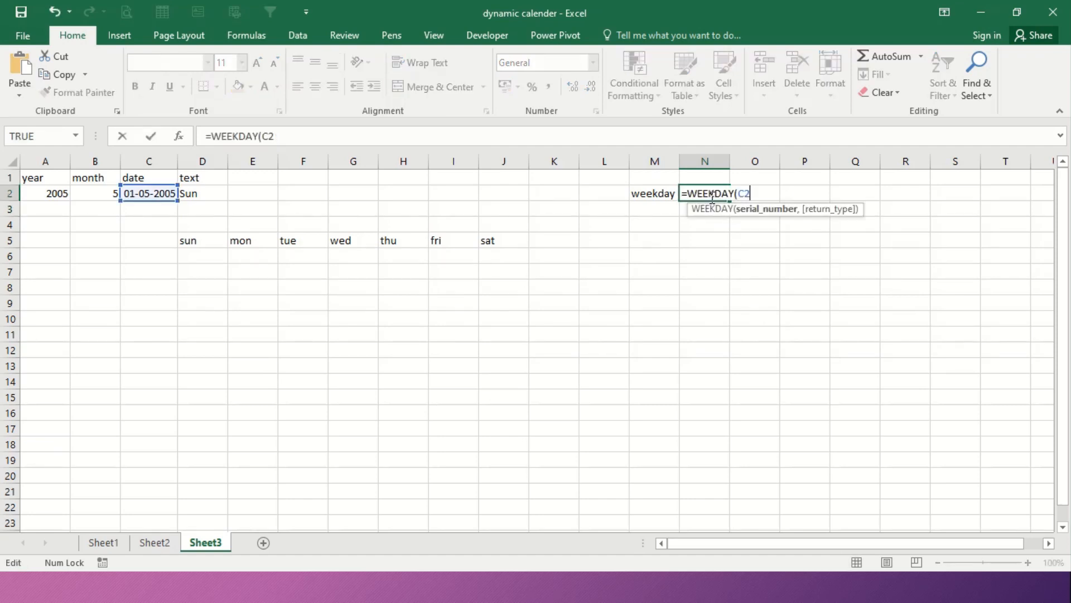
text(,)
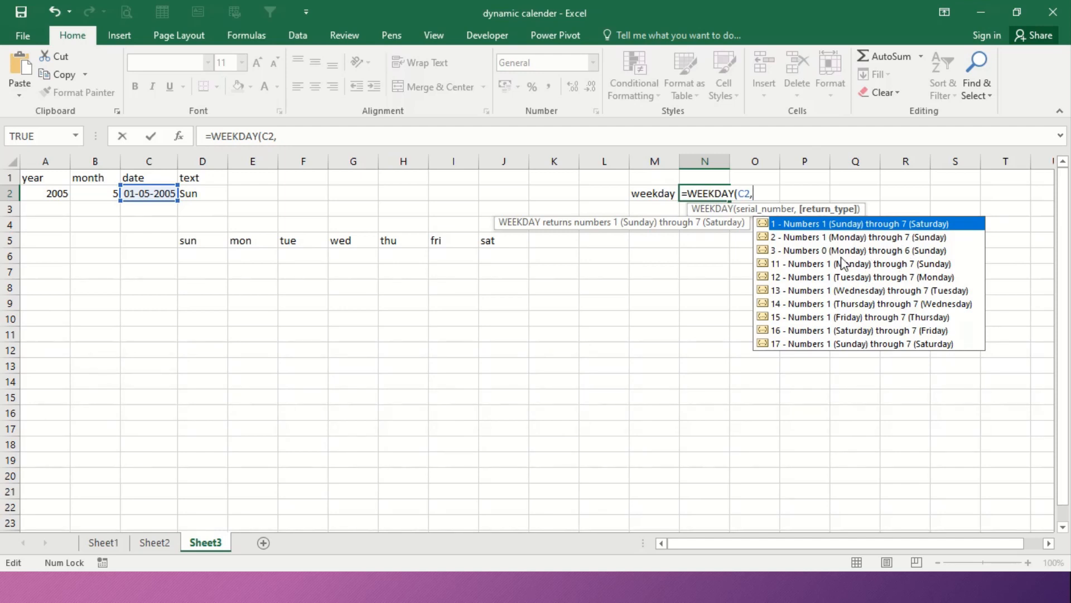
text(2))
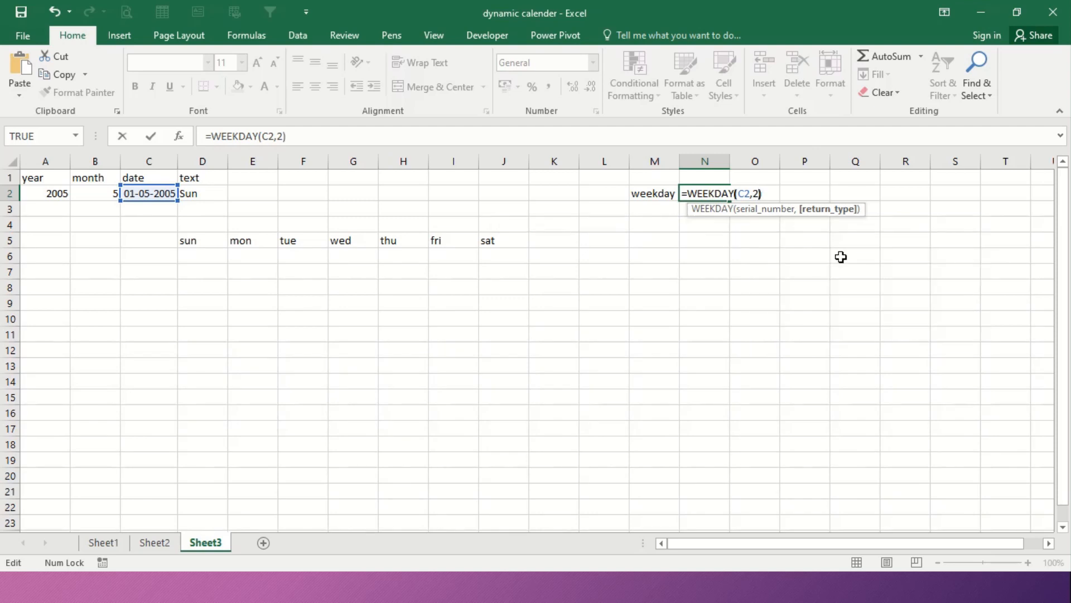
key(Return)
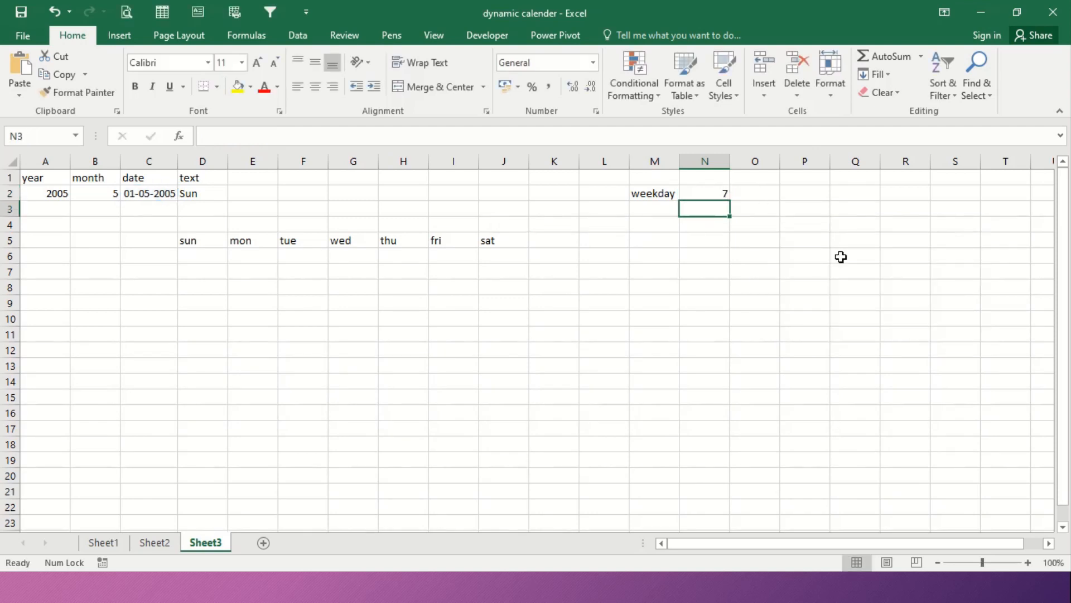
key(Up)
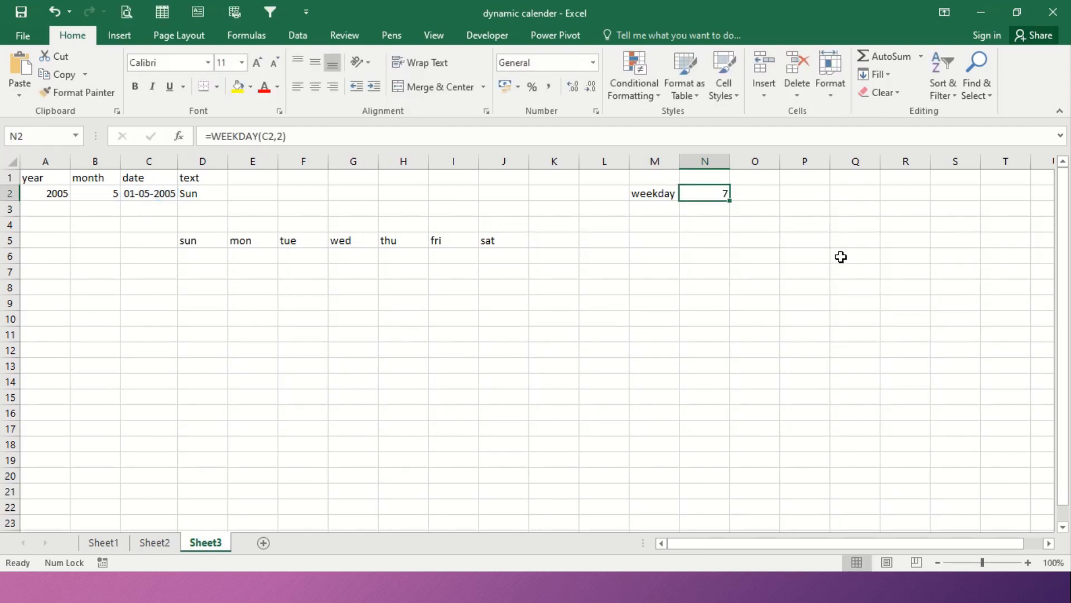
Try the array formula =TEXT({1,2,3,4,5,6,7},"ddd") across D6:J6 for the weekday names, and clear the range
click(190, 244)
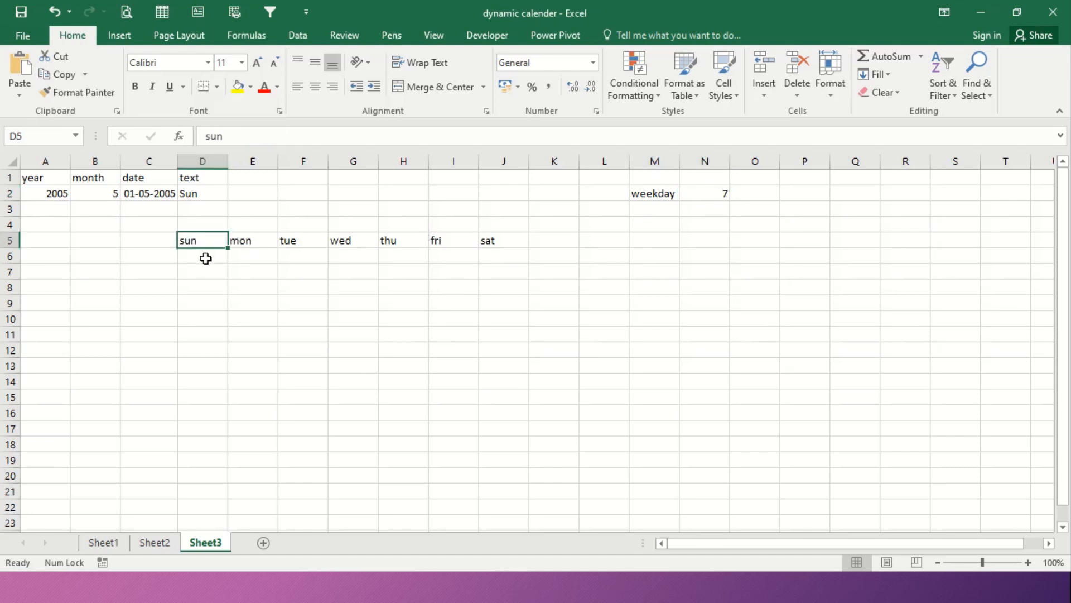
click(206, 258)
drag(206, 257, 509, 256)
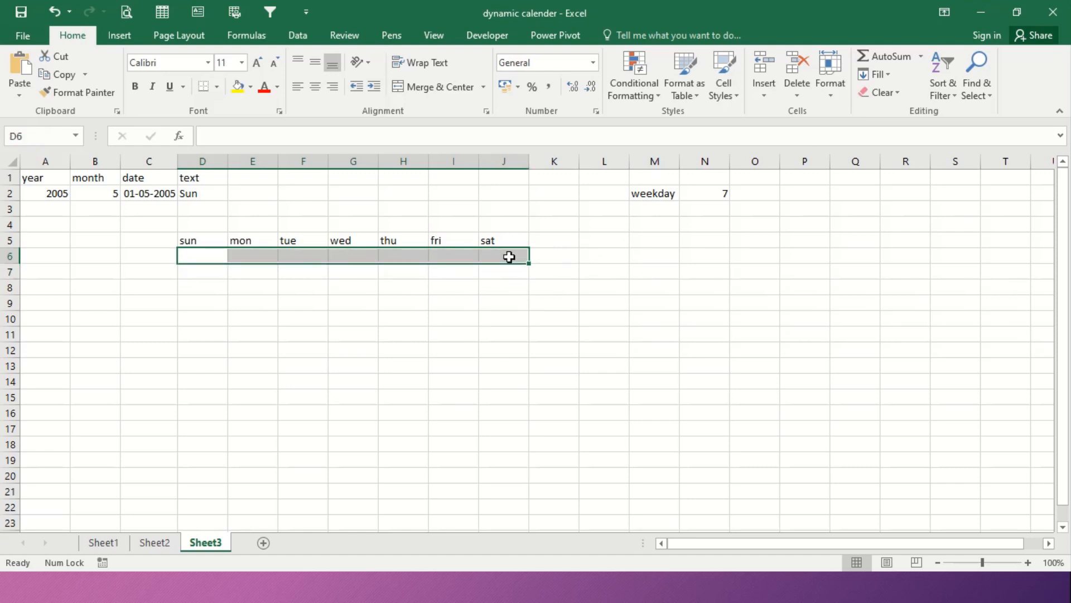
text(=tex)
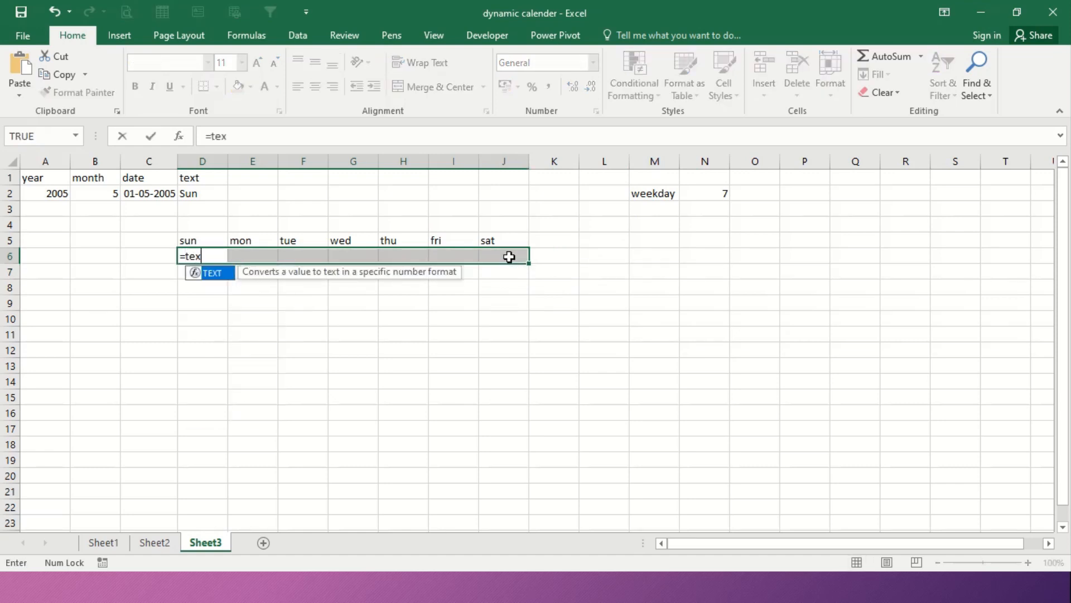
key(Tab)
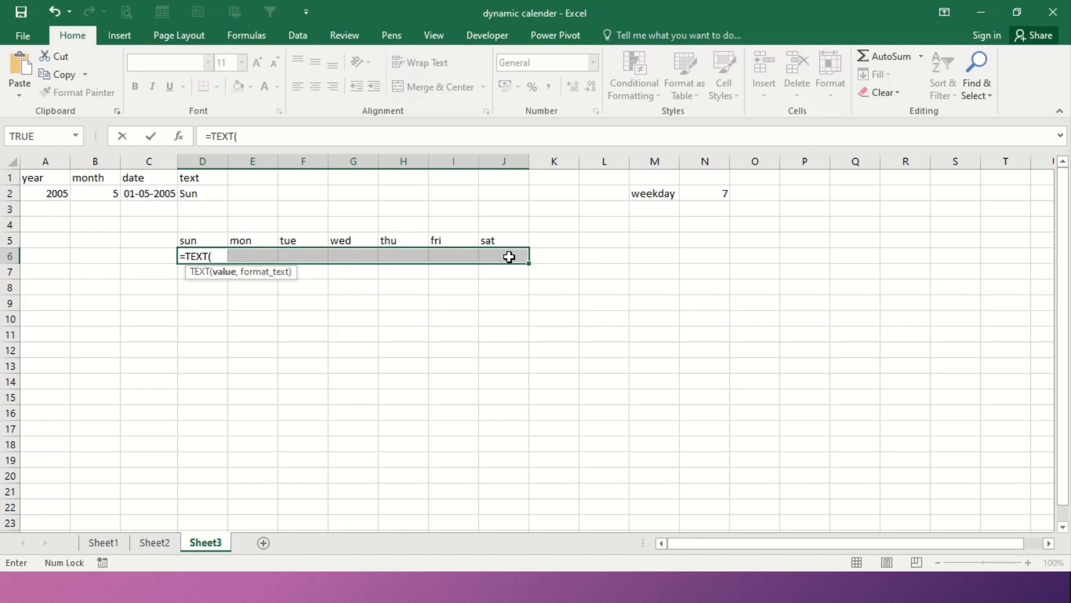
text({1,2,3,)
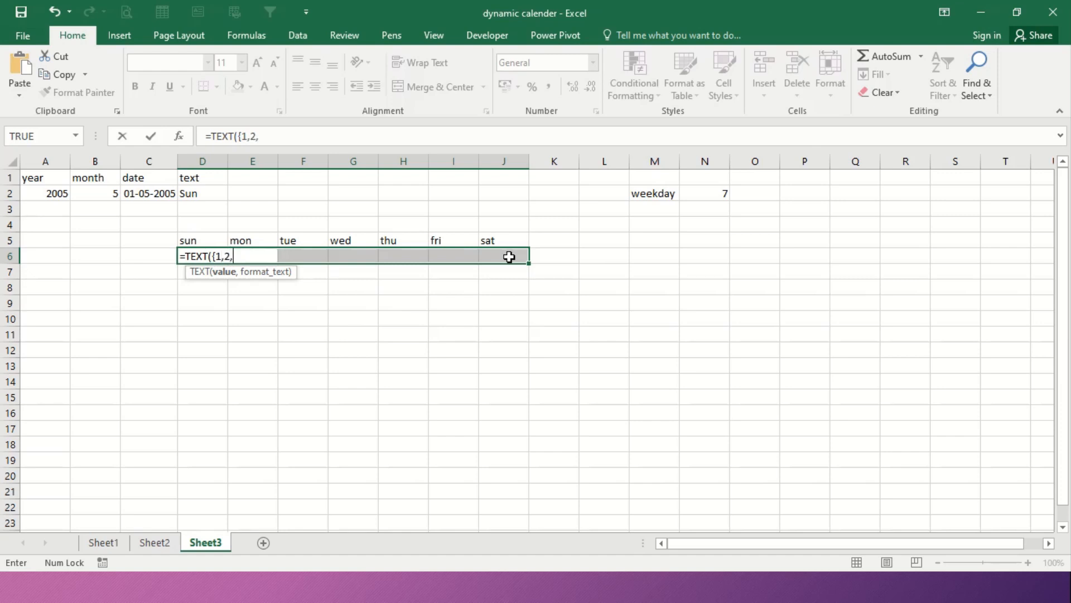
text(5,6,7})
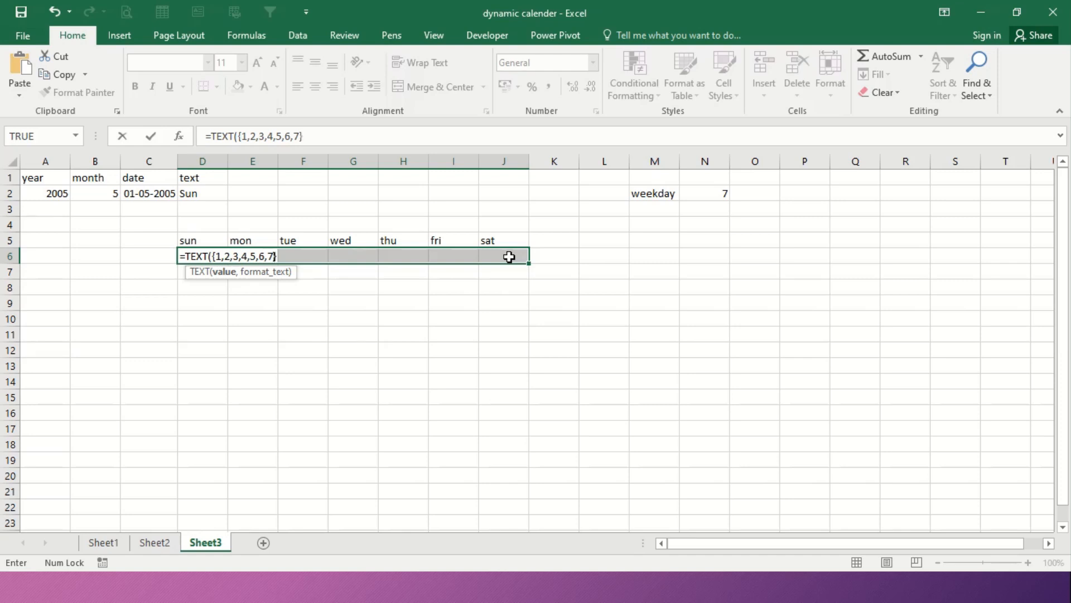
text(,")
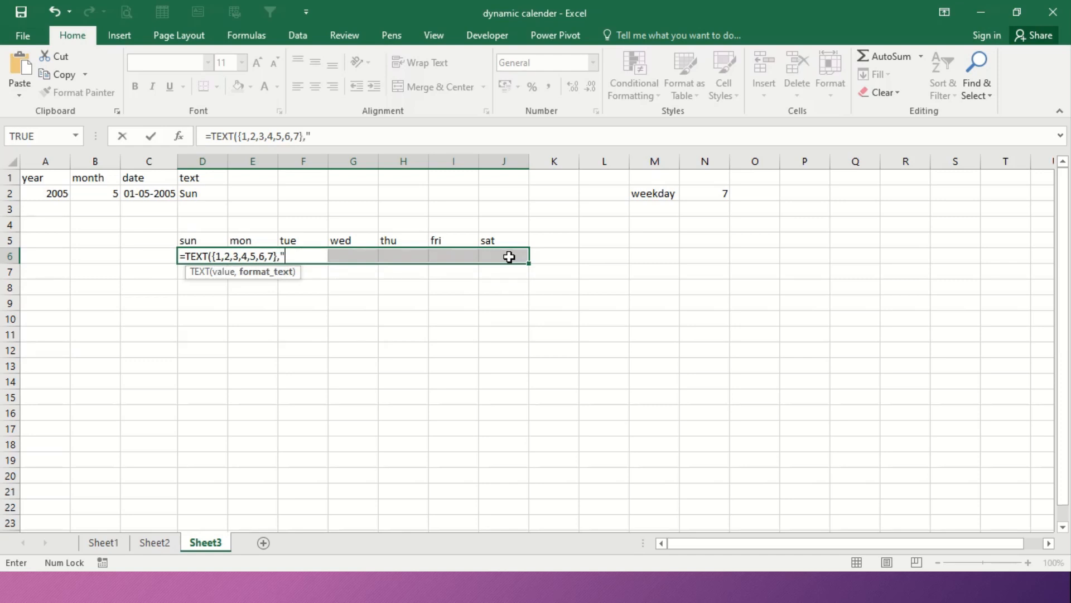
text(ddd"))
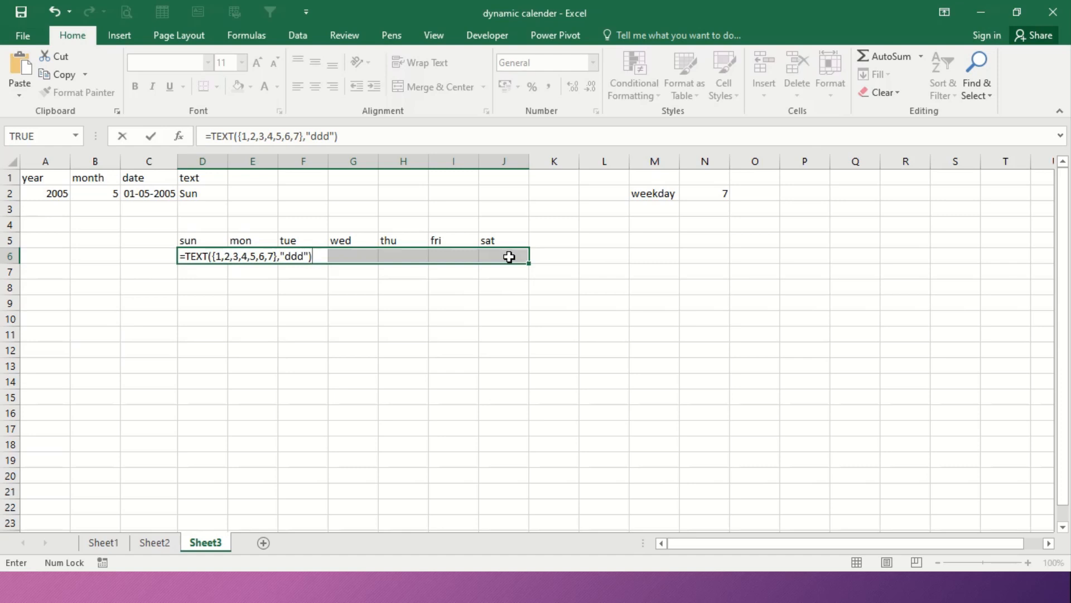
key(ctrl+shift+Return)
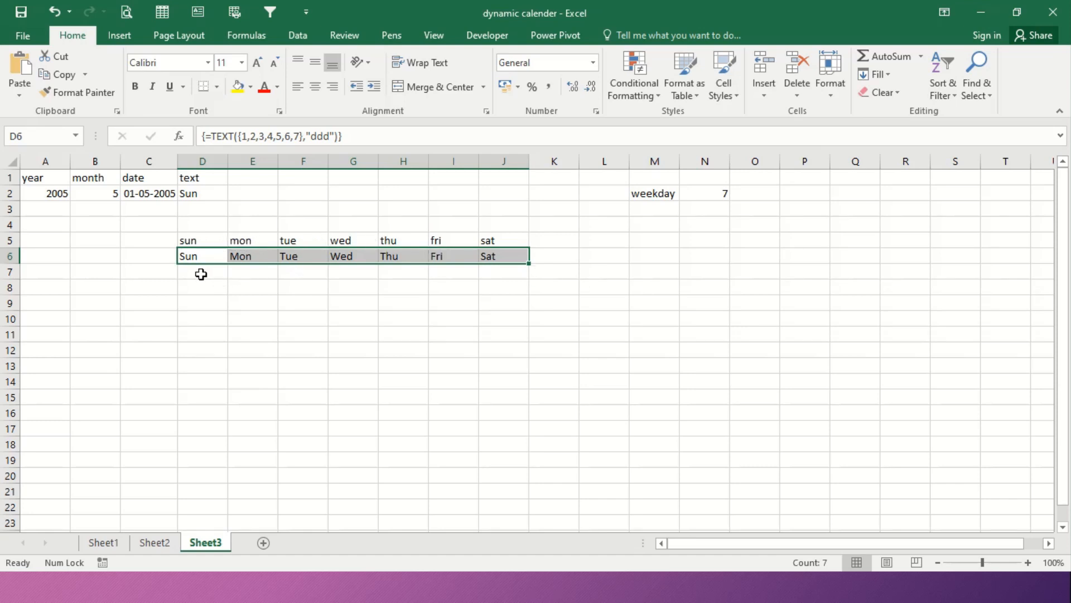
key(Delete)
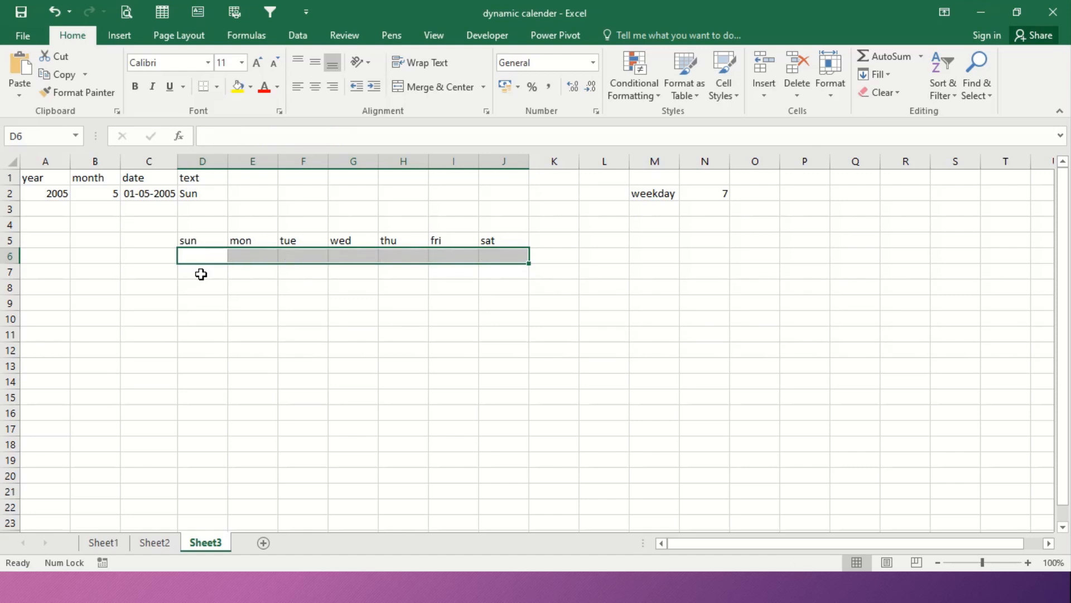
Enter =C2 in D4 above the weekday headers to reference the first day of the month
click(212, 232)
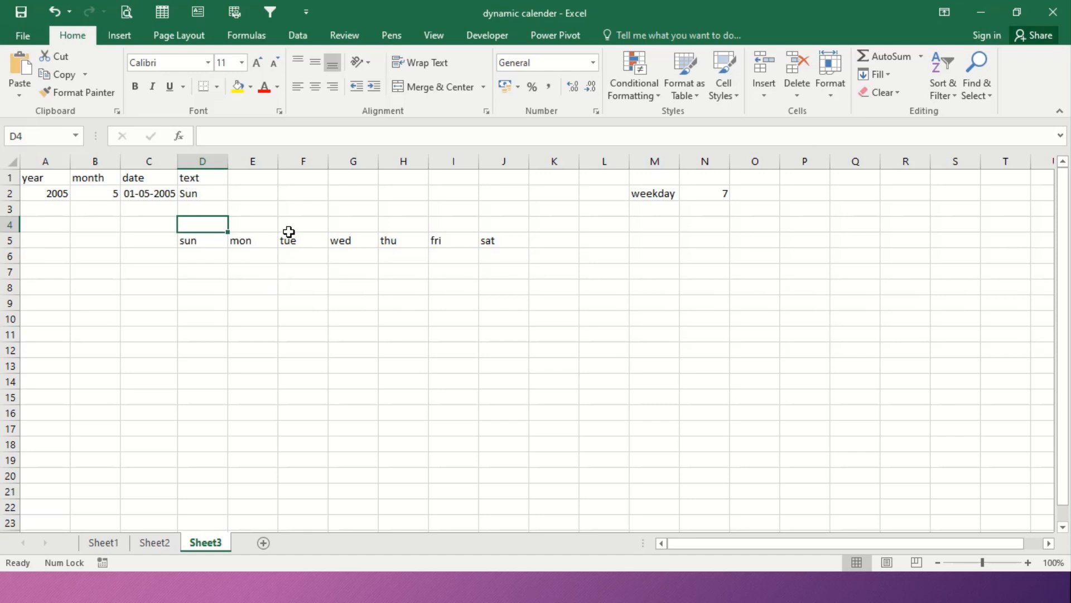
text(=)
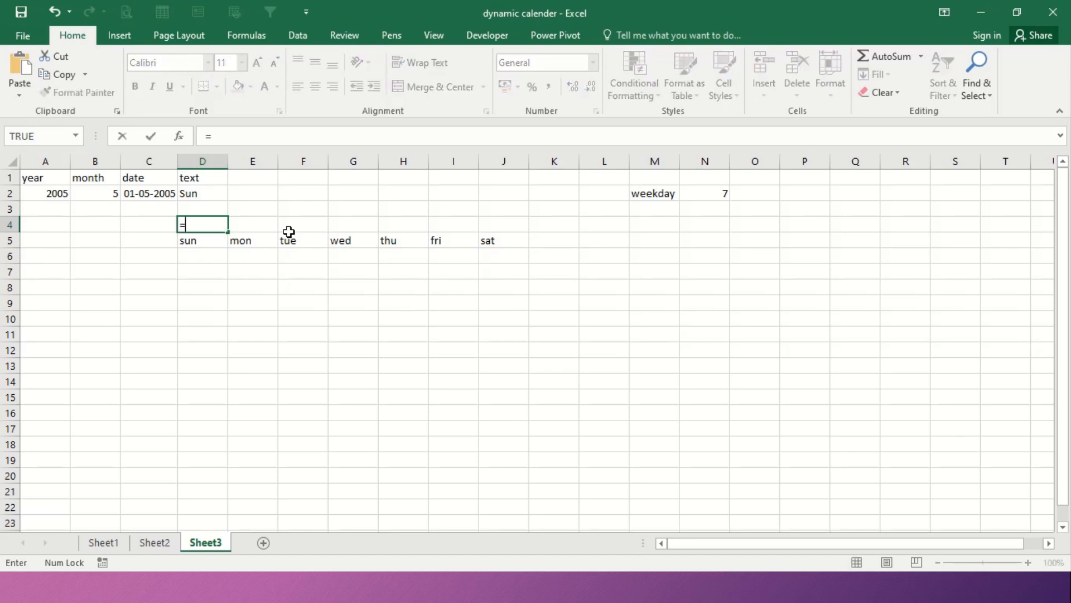
click(157, 192)
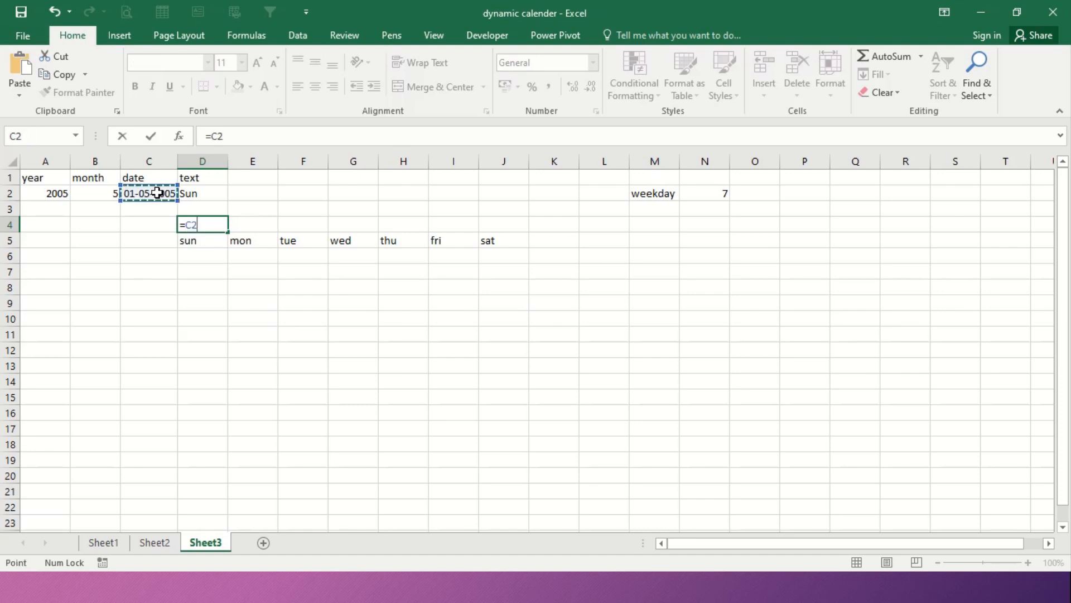
key(Return)
key(Up)
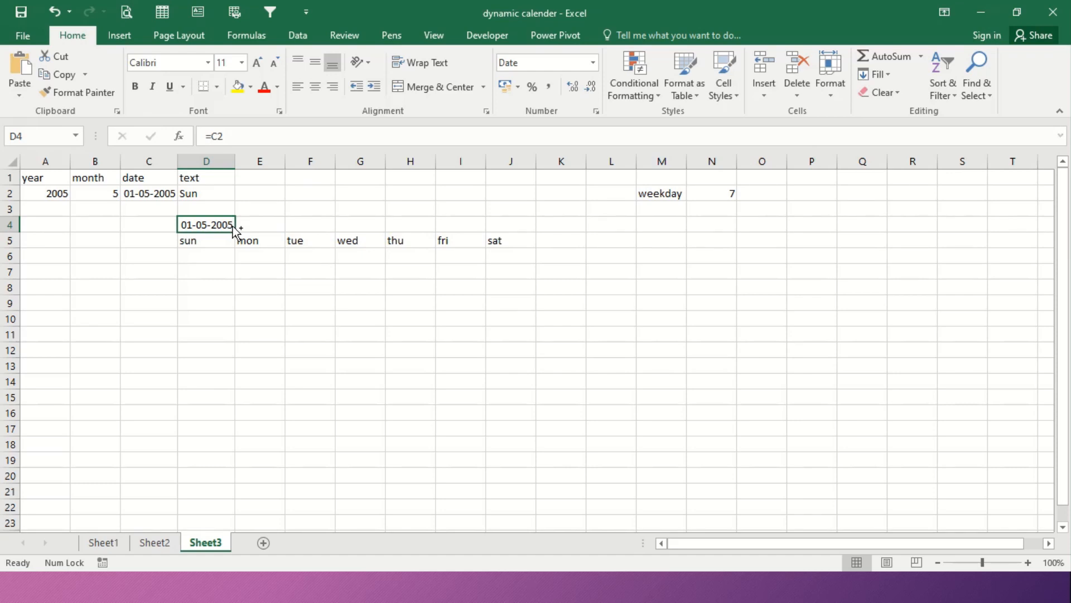
Apply the custom number format mmmm-yyyy to the date heading in D4
key(ctrl+1)
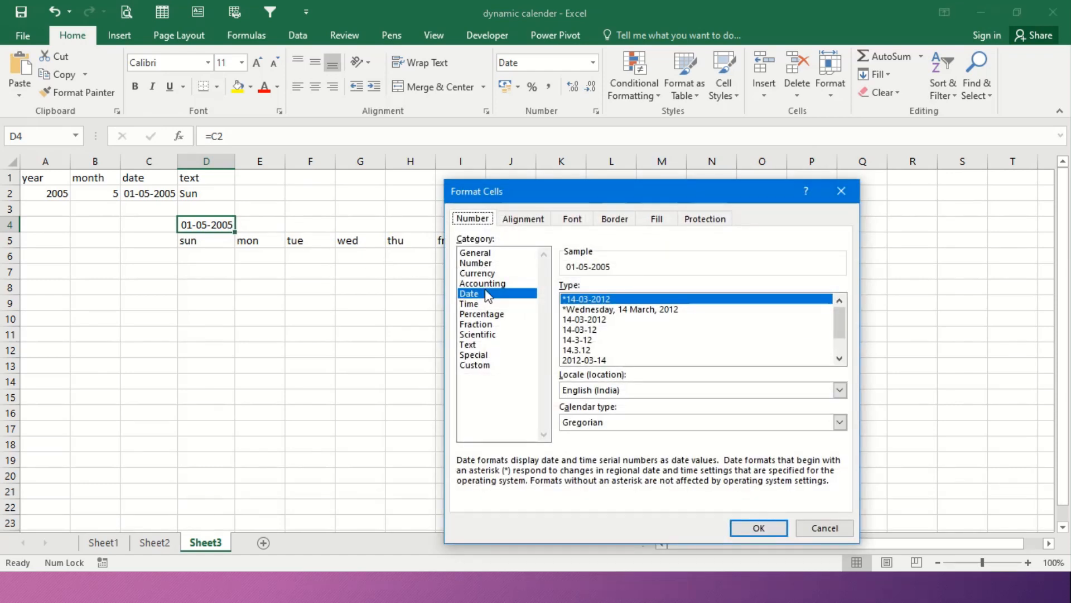
click(486, 365)
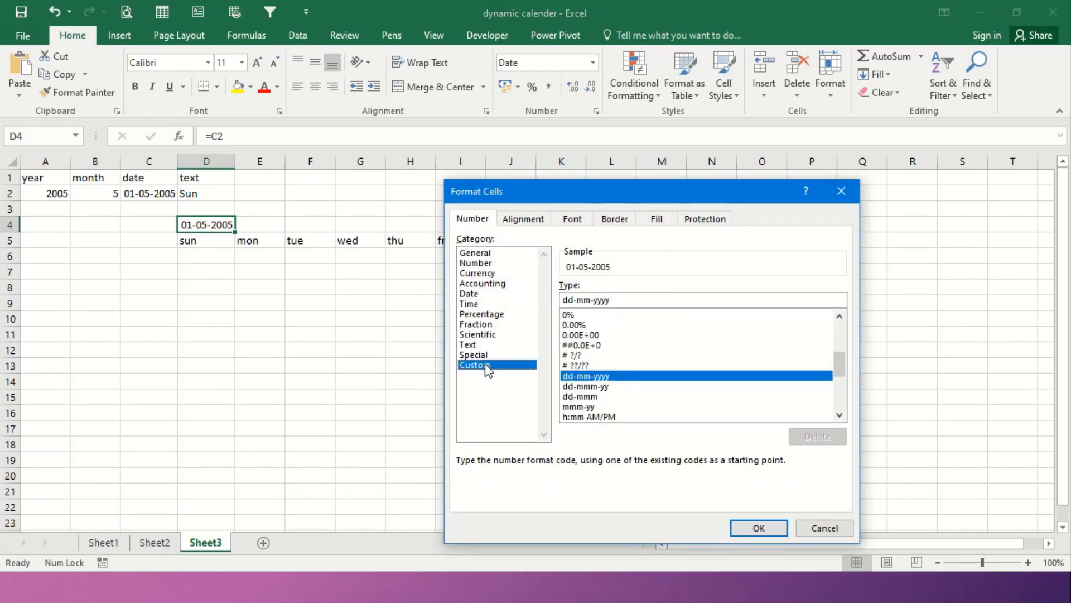
drag(621, 299, 545, 300)
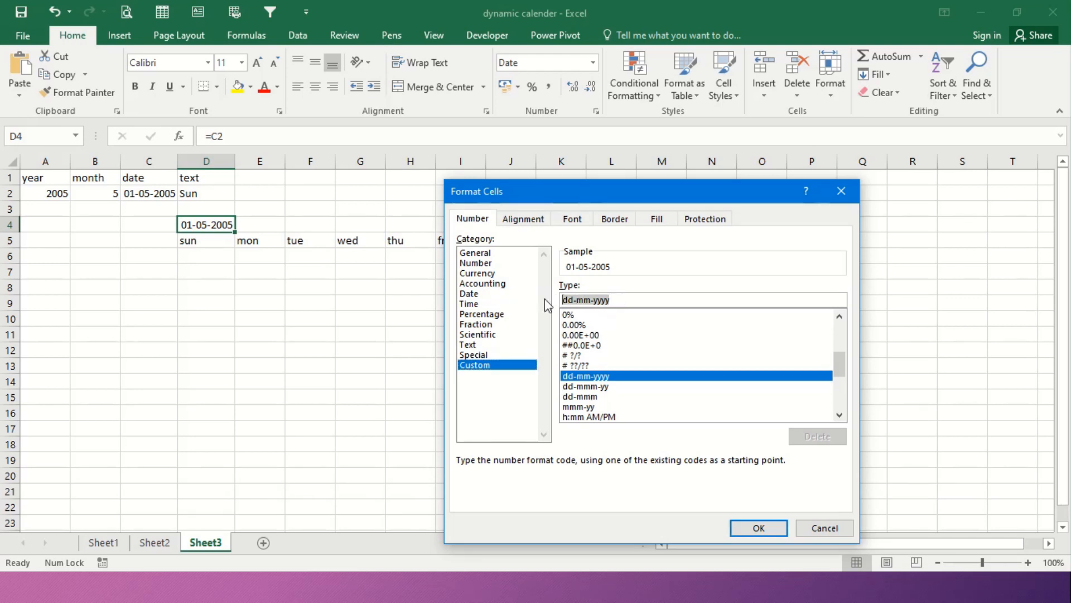
text(dddd)
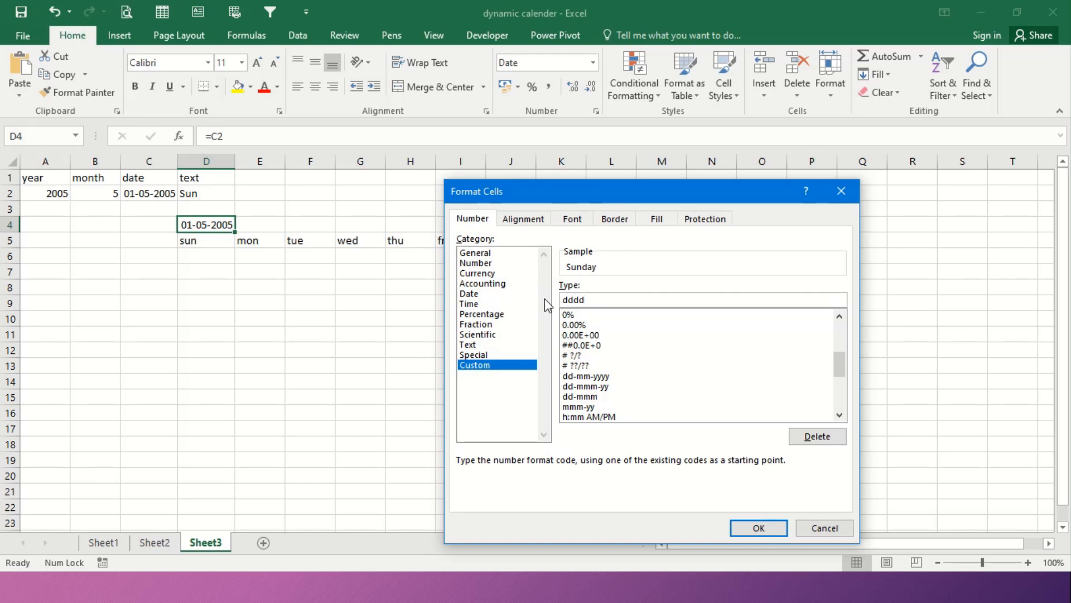
key(BackSpace)
key(BackSpace)
key(BackSpace)
key(BackSpace)
text(mmmm-yyyy)
key(Return)
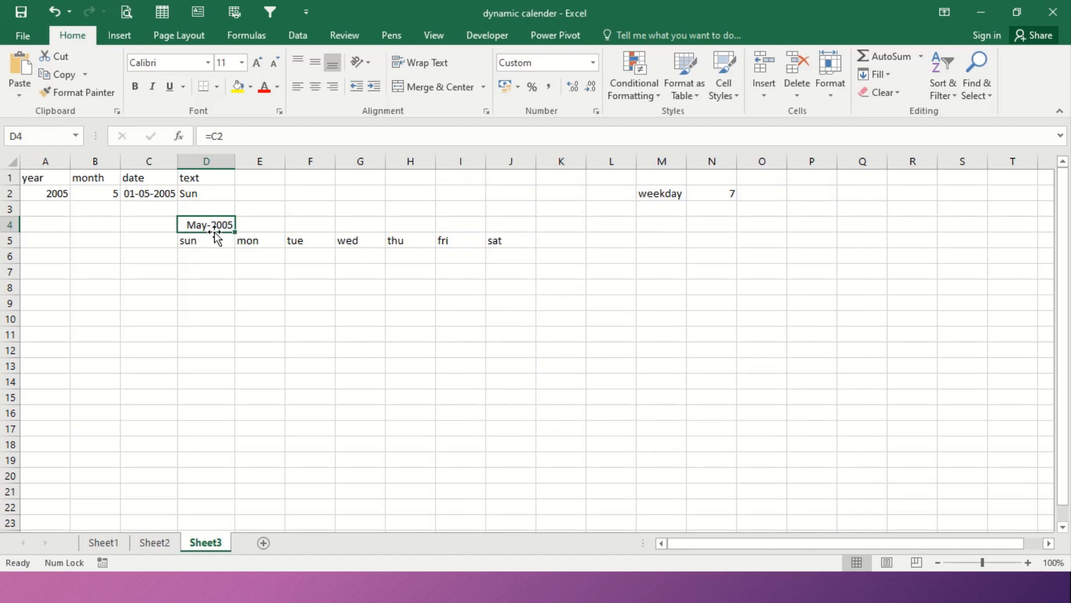
click(221, 257)
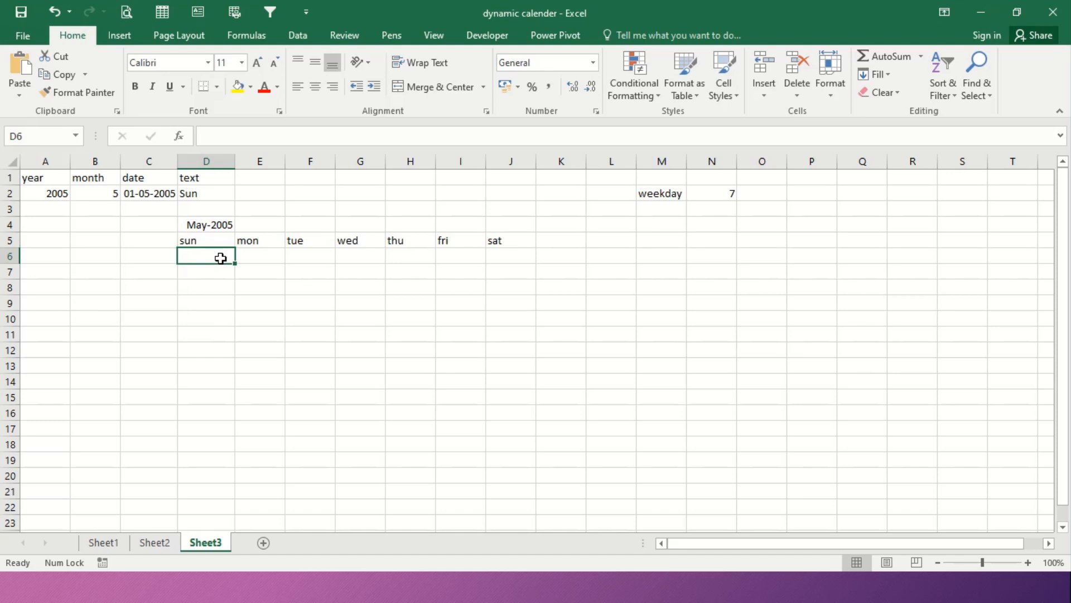
click(204, 227)
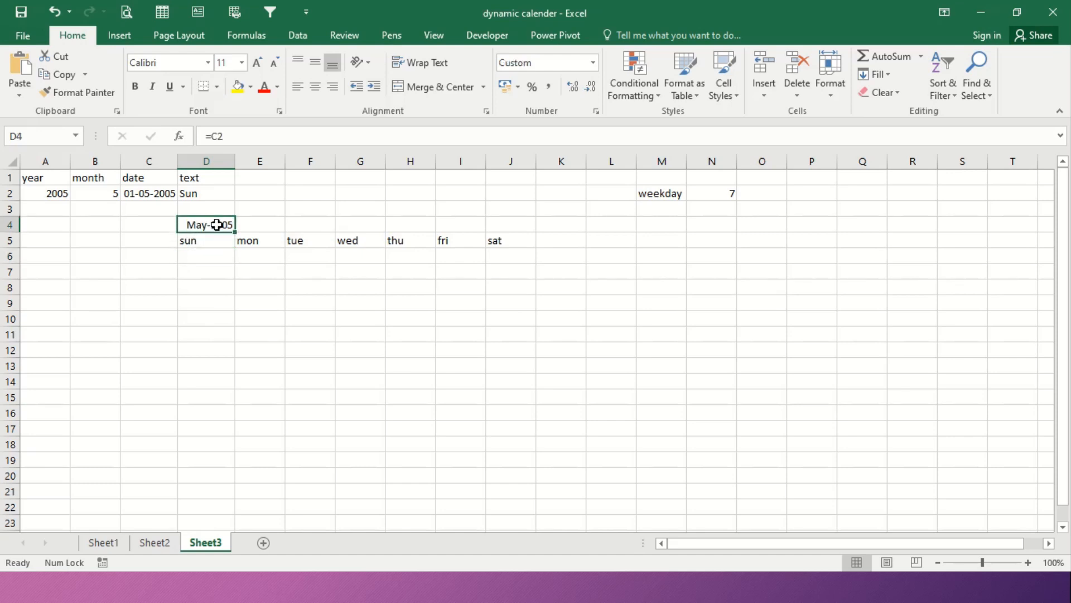
click(215, 256)
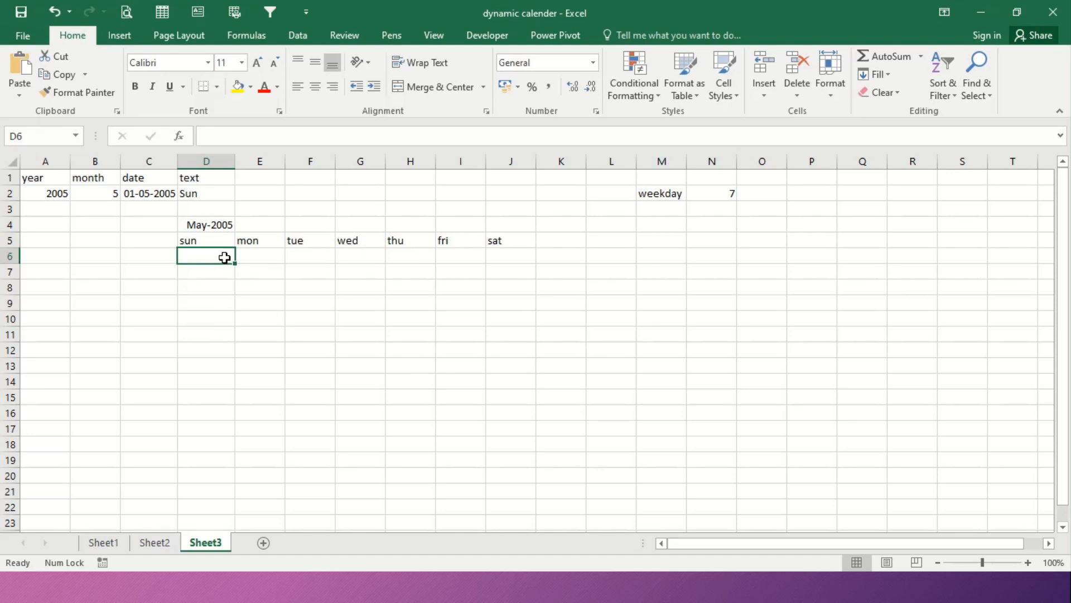
click(107, 193)
click(142, 193)
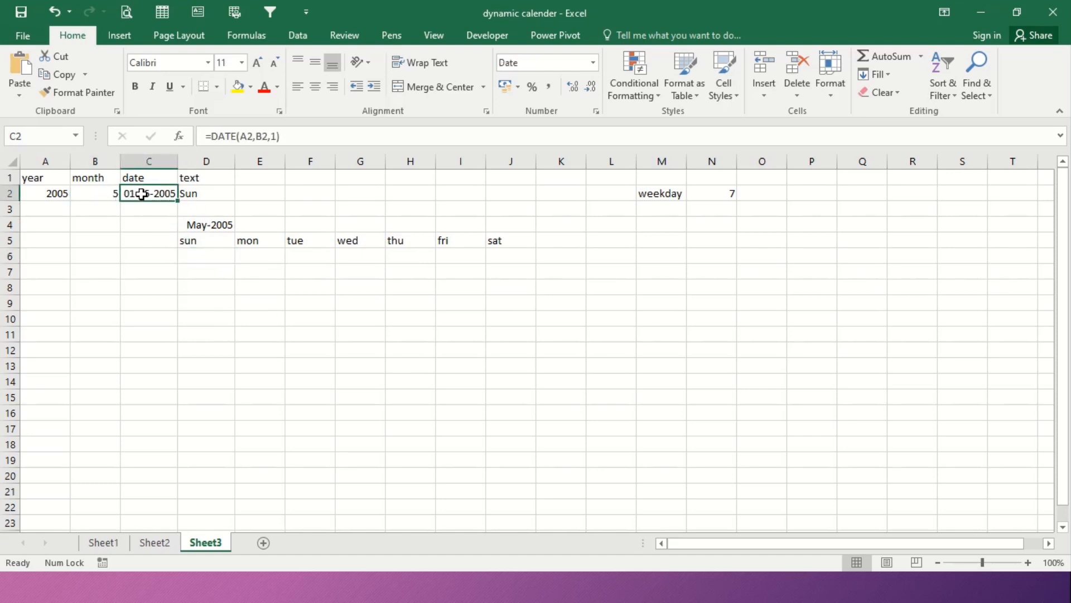
click(200, 226)
click(282, 256)
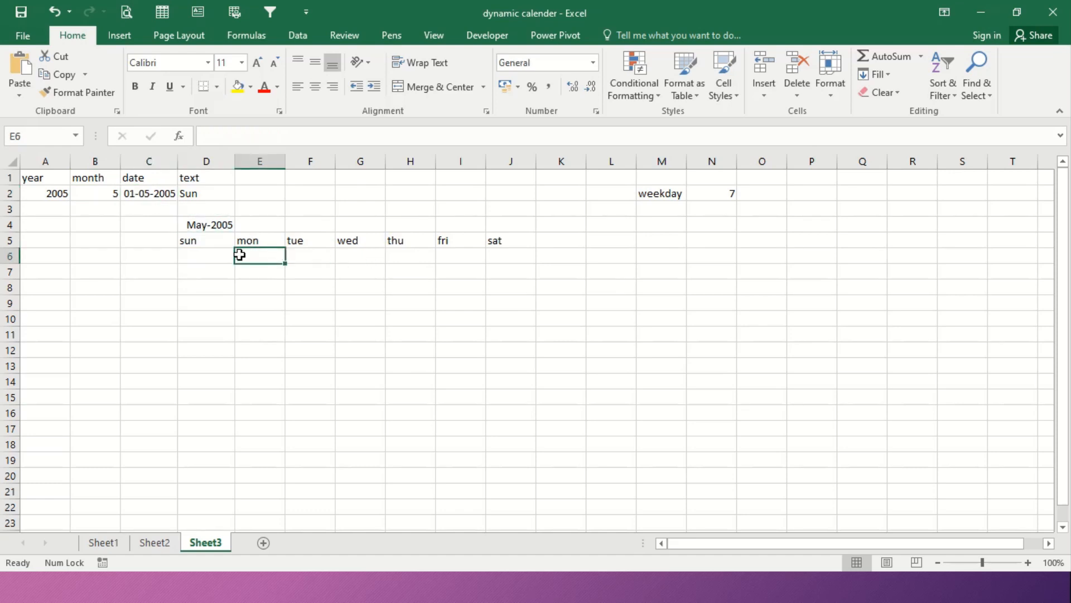
click(215, 223)
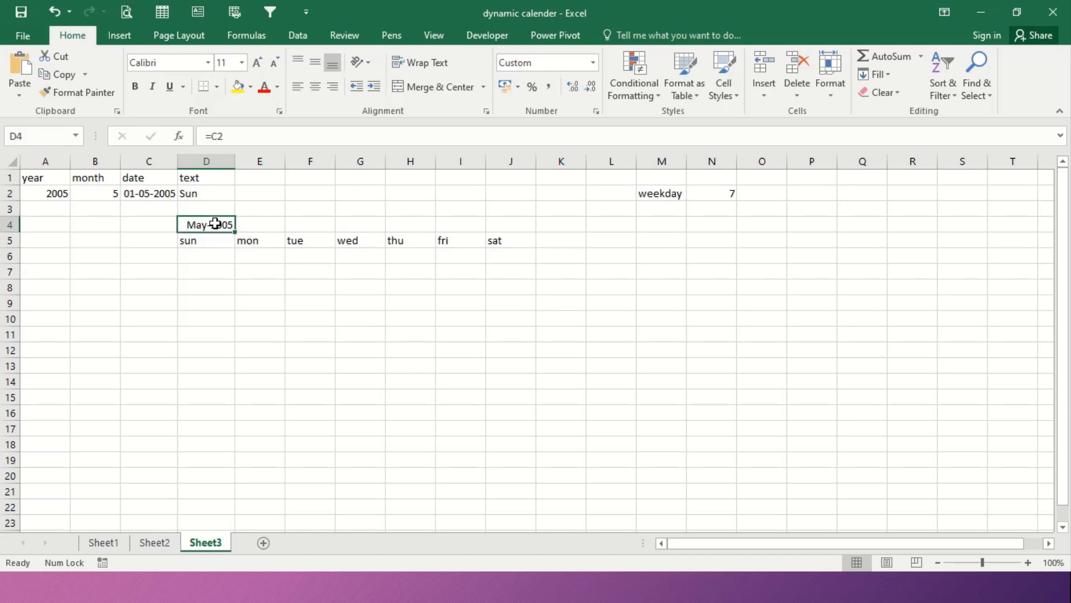
click(237, 257)
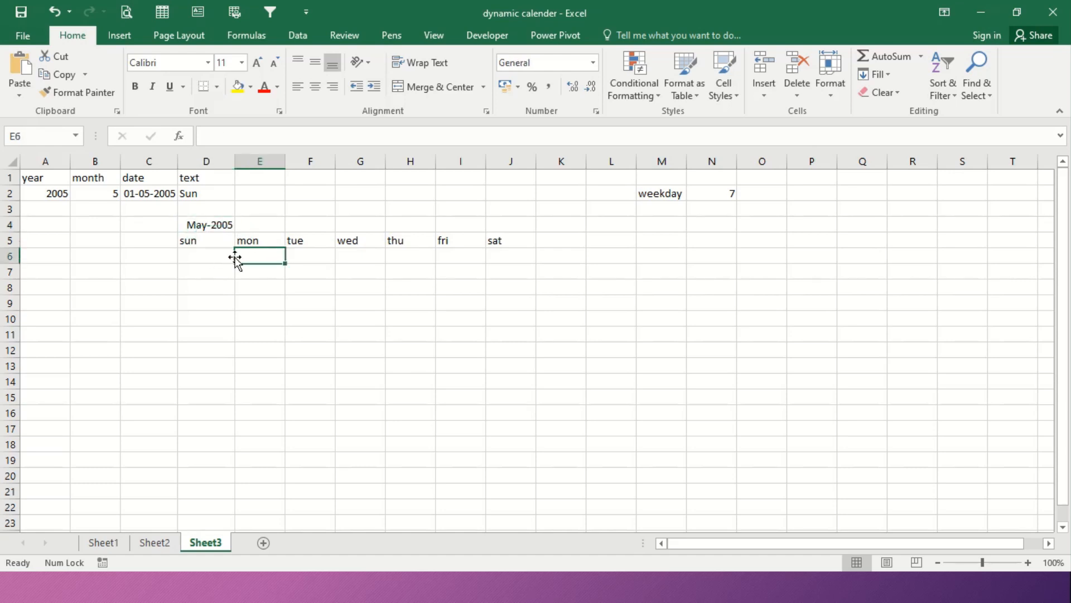
click(206, 224)
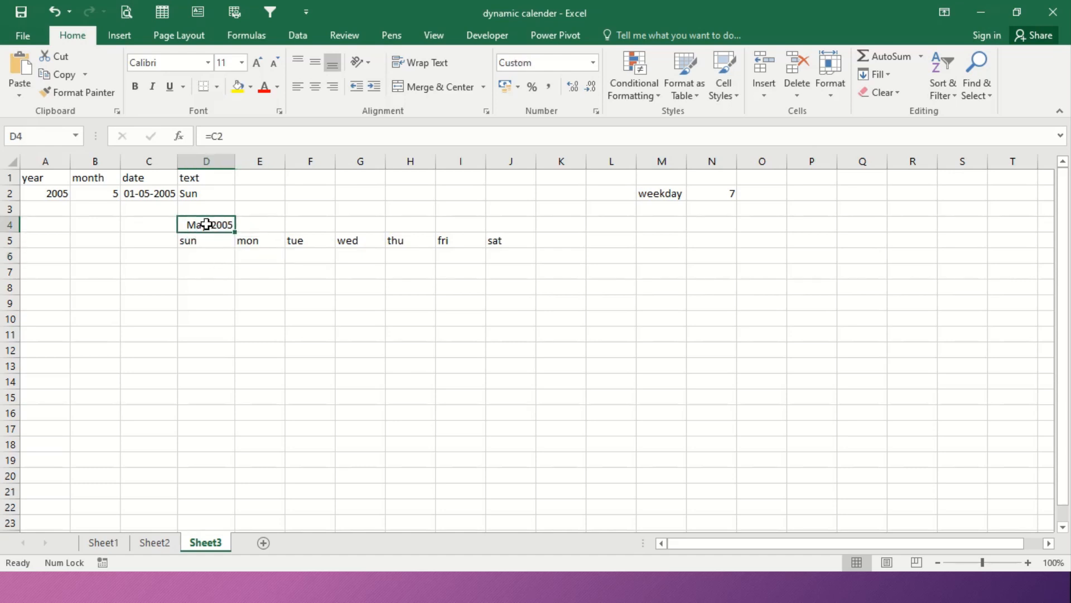
click(267, 258)
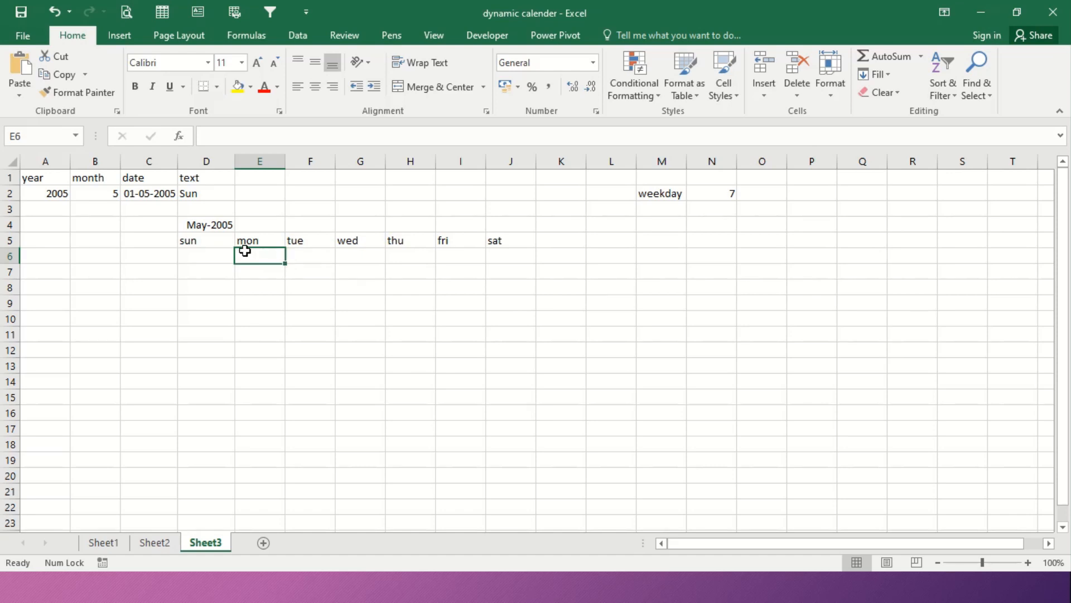
Enter =IF(WEEKDAY(D4)=1,D4,"") in D6 to show the first of the month only when it falls on a Sunday
click(197, 254)
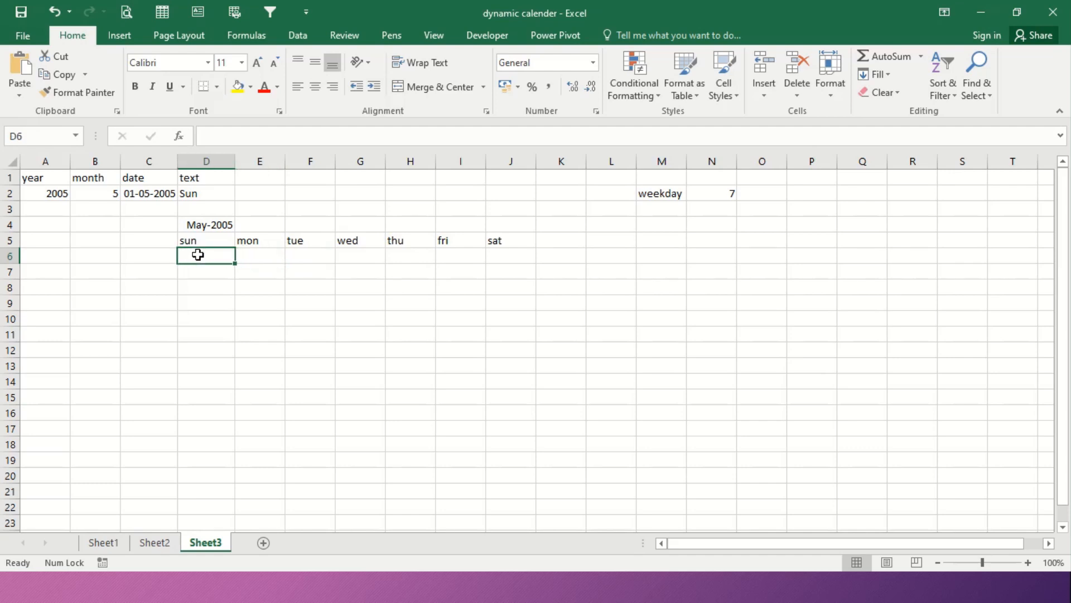
text(=i)
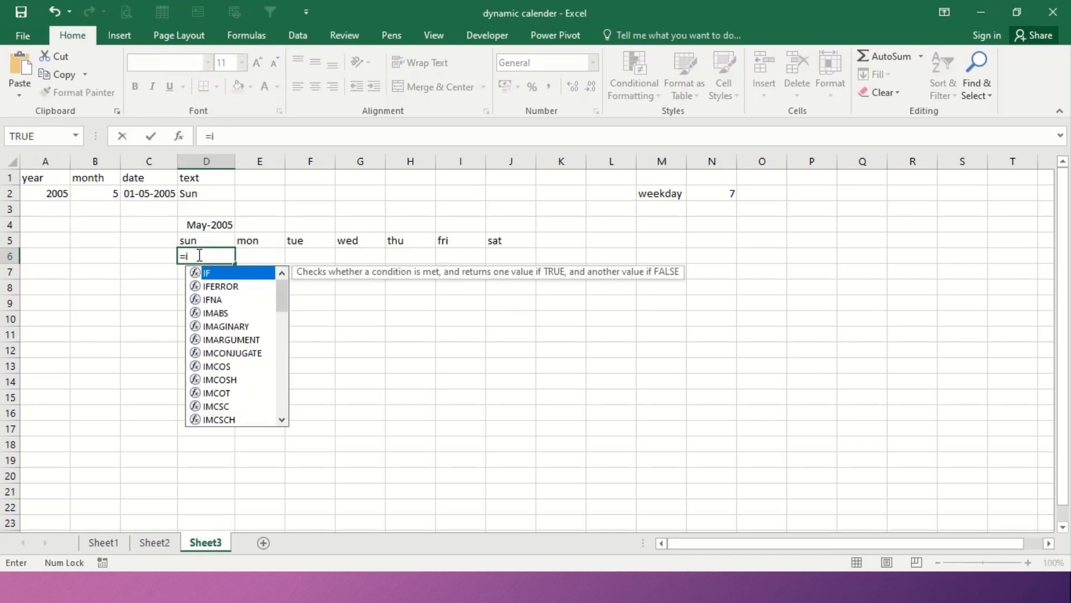
text(f)
key(Tab)
text(wee)
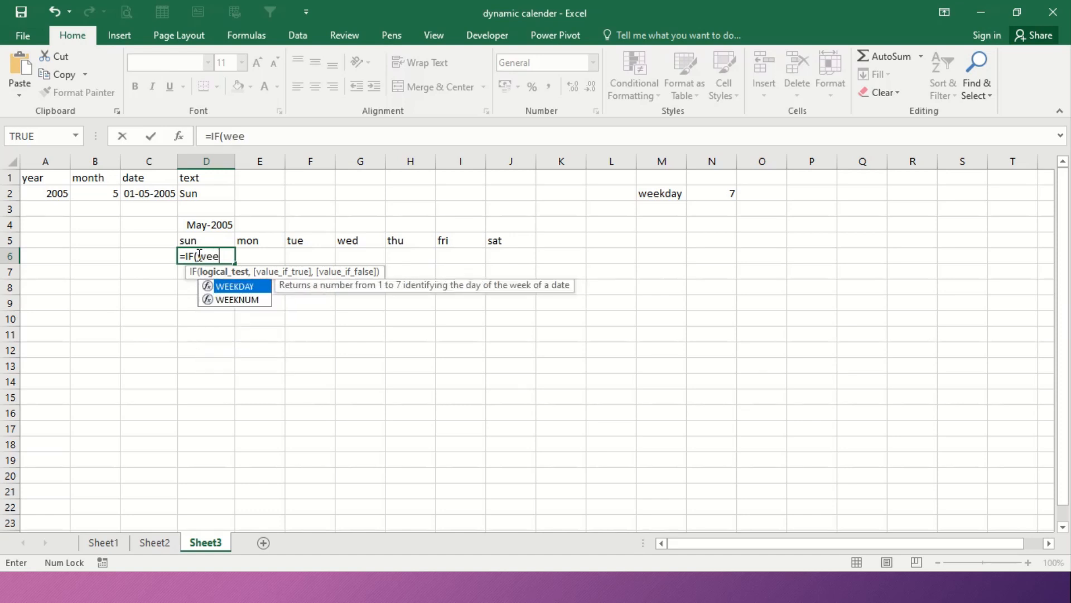
key(Tab)
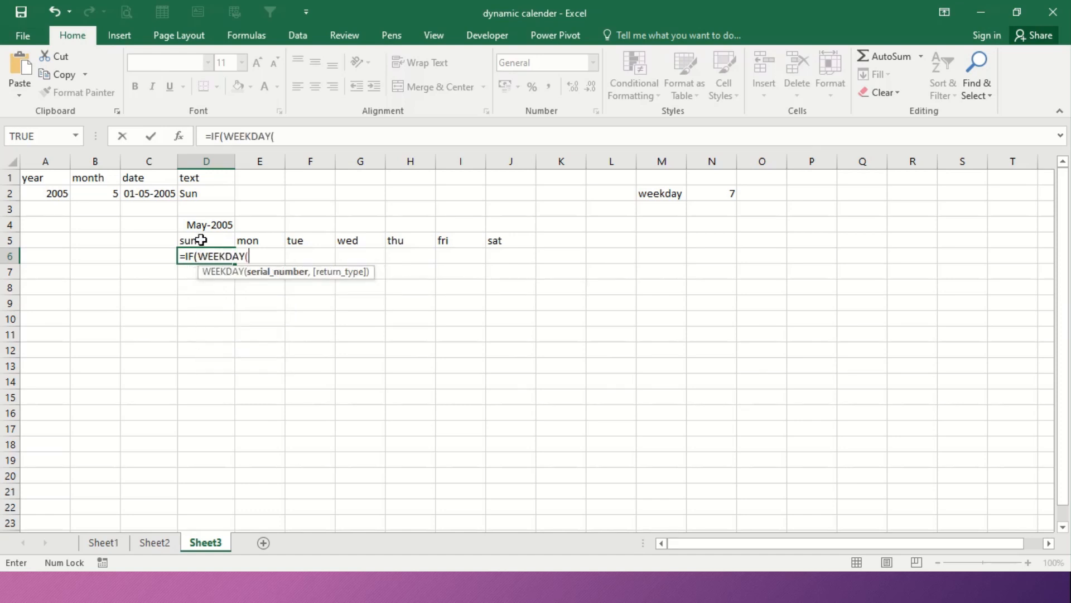
click(203, 223)
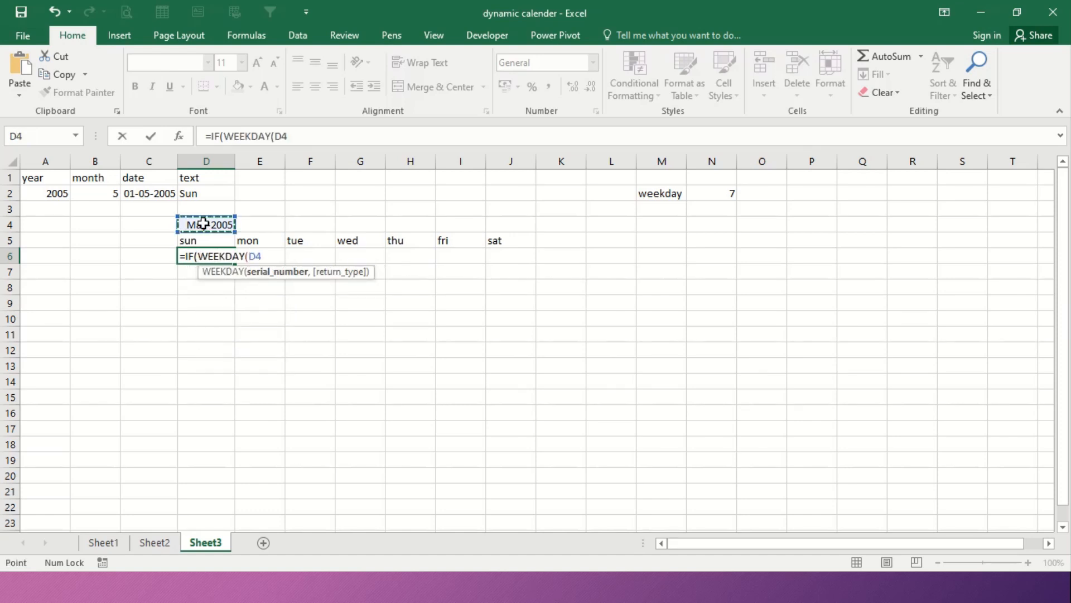
text())
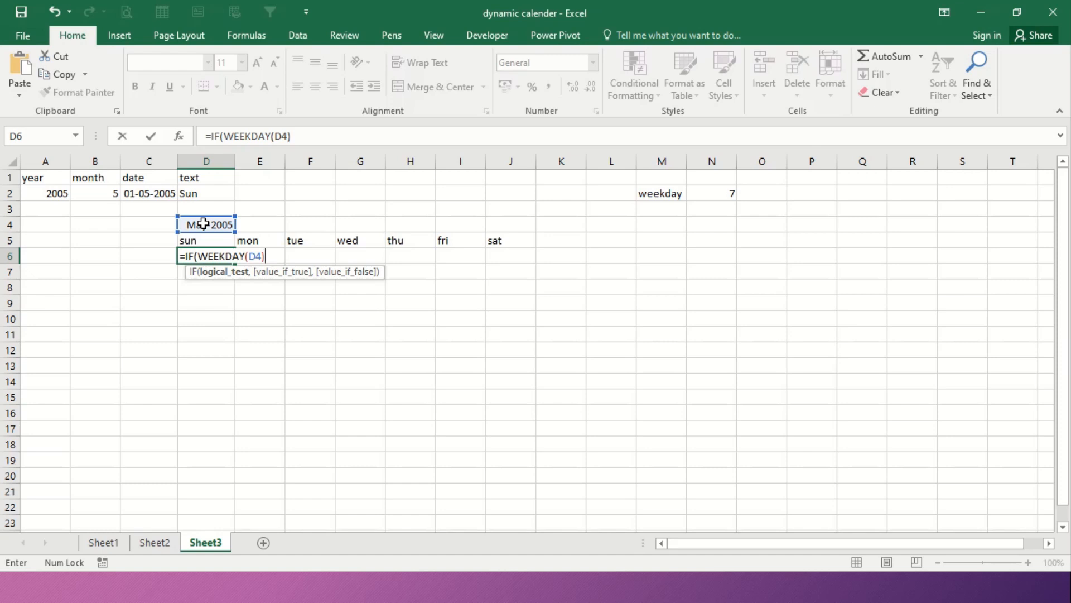
text(=1)
text(,)
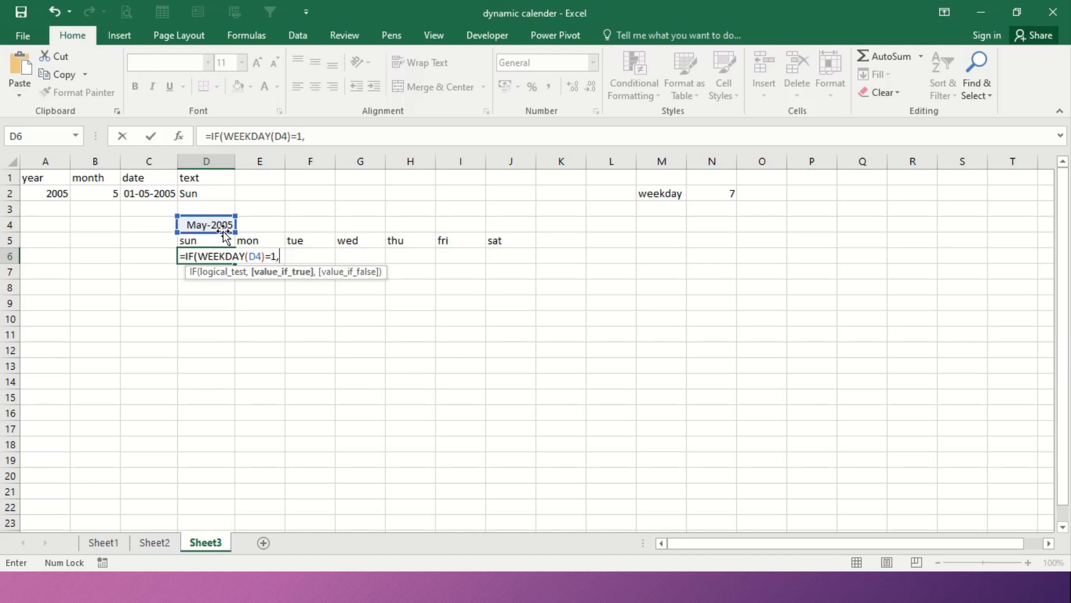
click(215, 226)
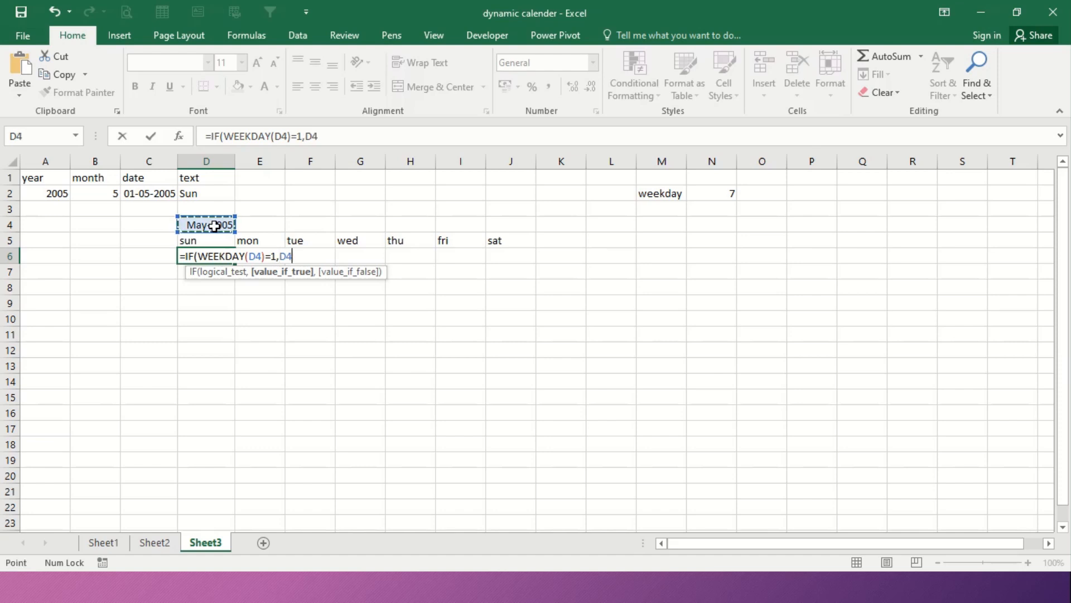
text(,"")
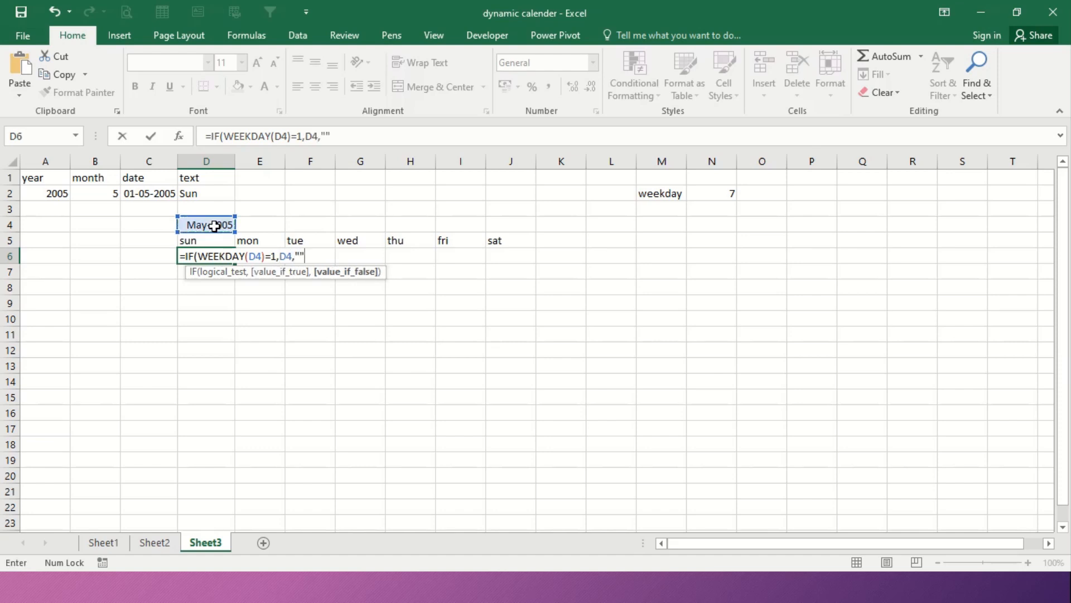
text())
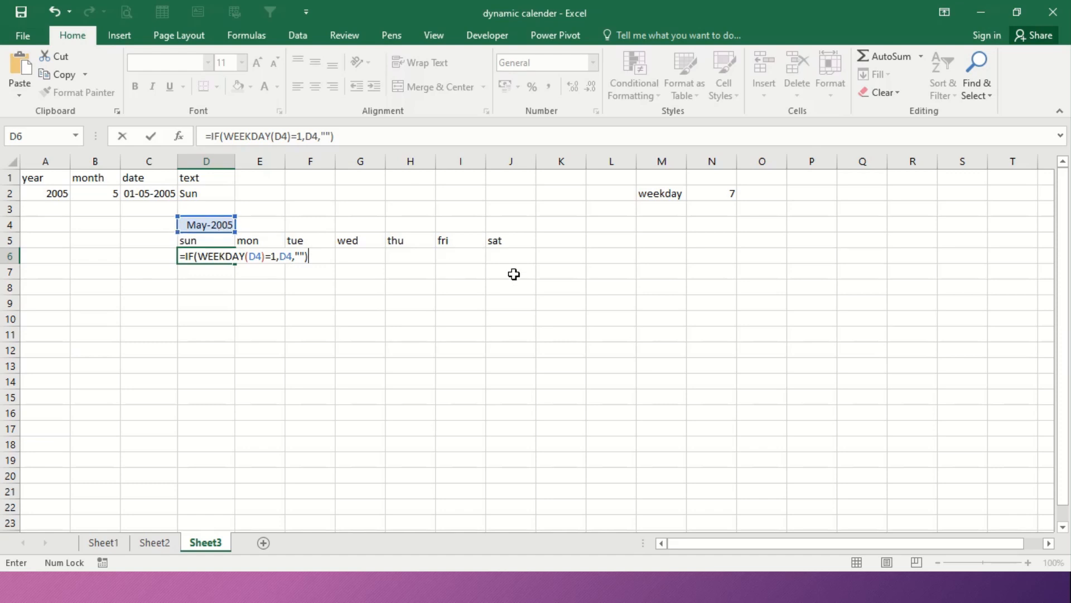
key(Return)
key(Up)
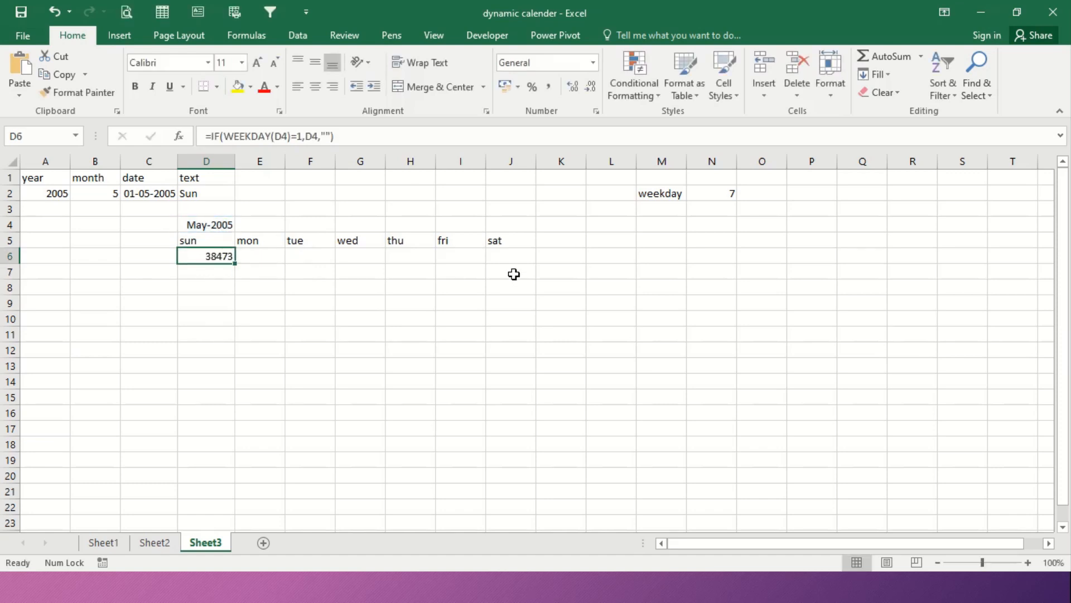
Test the Sunday formula by setting the month in B2 to 6, and undo the change
click(101, 192)
text(6)
key(Return)
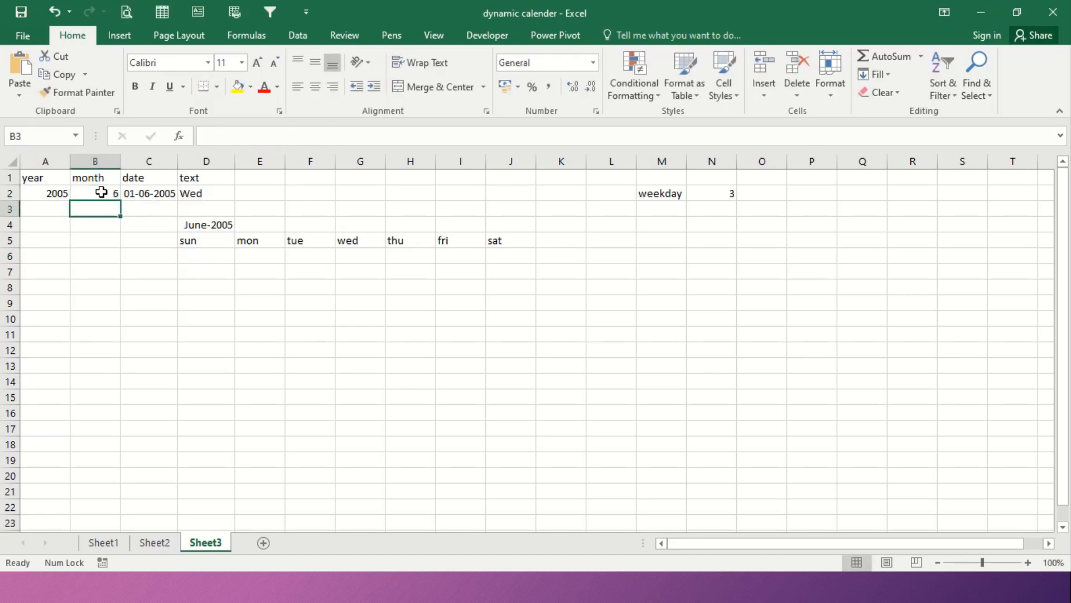
key(ctrl+z)
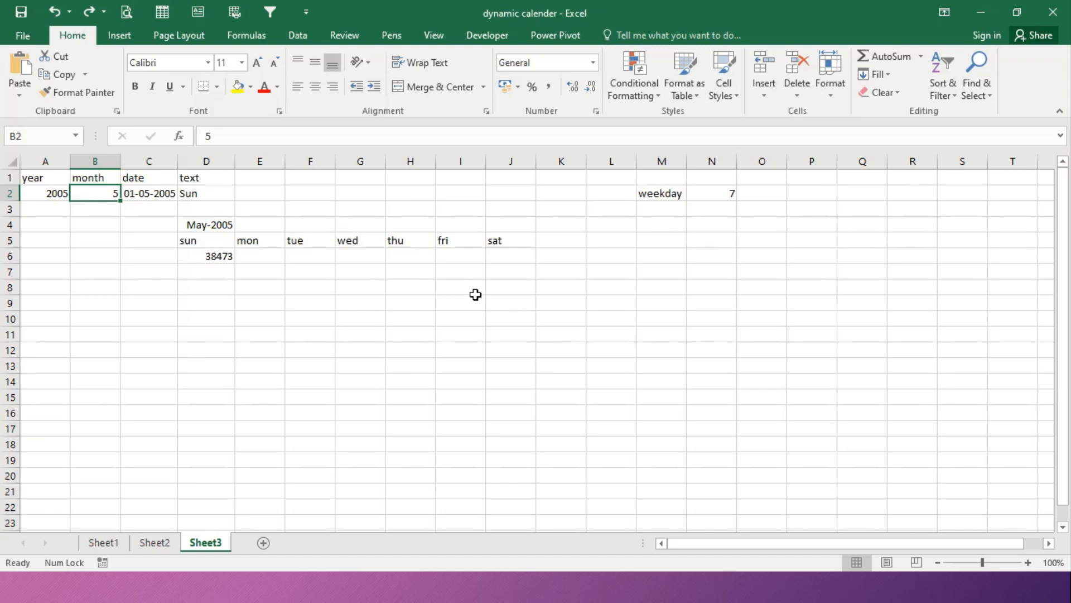
Begin the Monday formula in E6 with =IF(D6<>"",D6+1, to continue from a filled Sunday cell
click(250, 255)
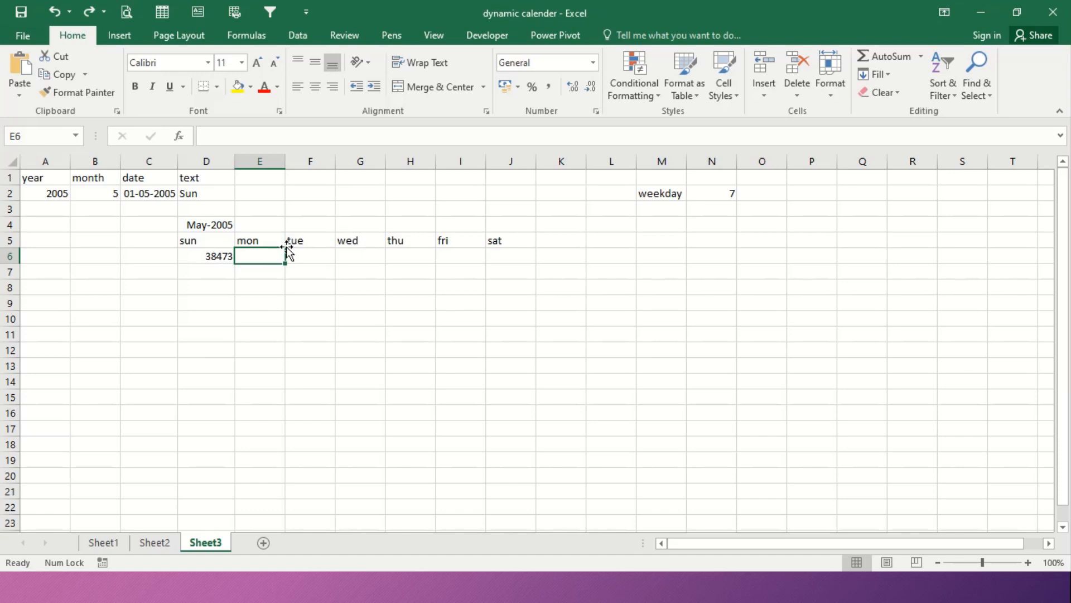
text(=IF()
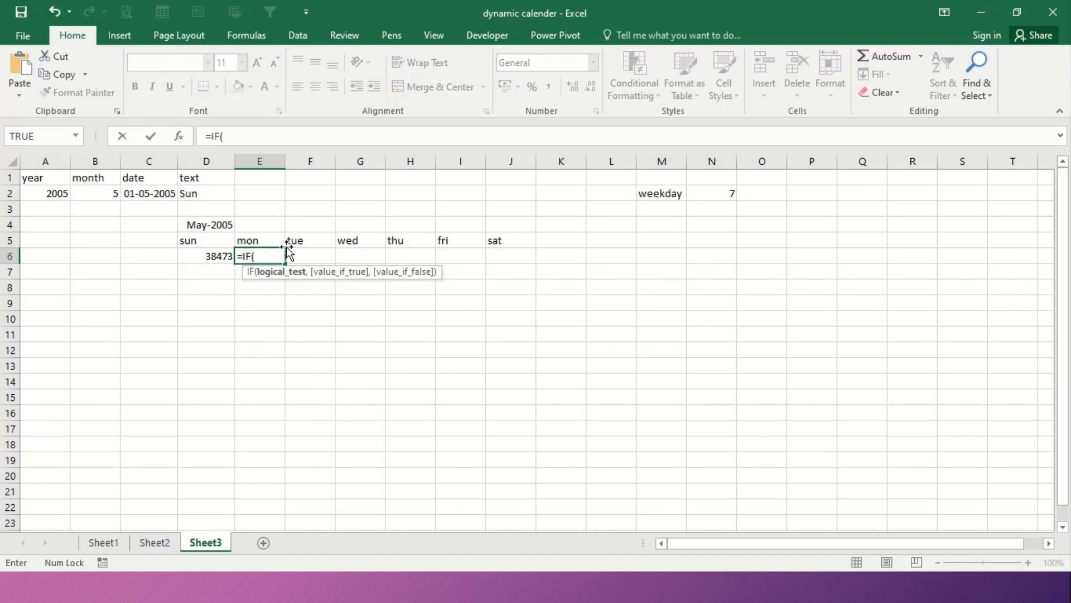
key(Left)
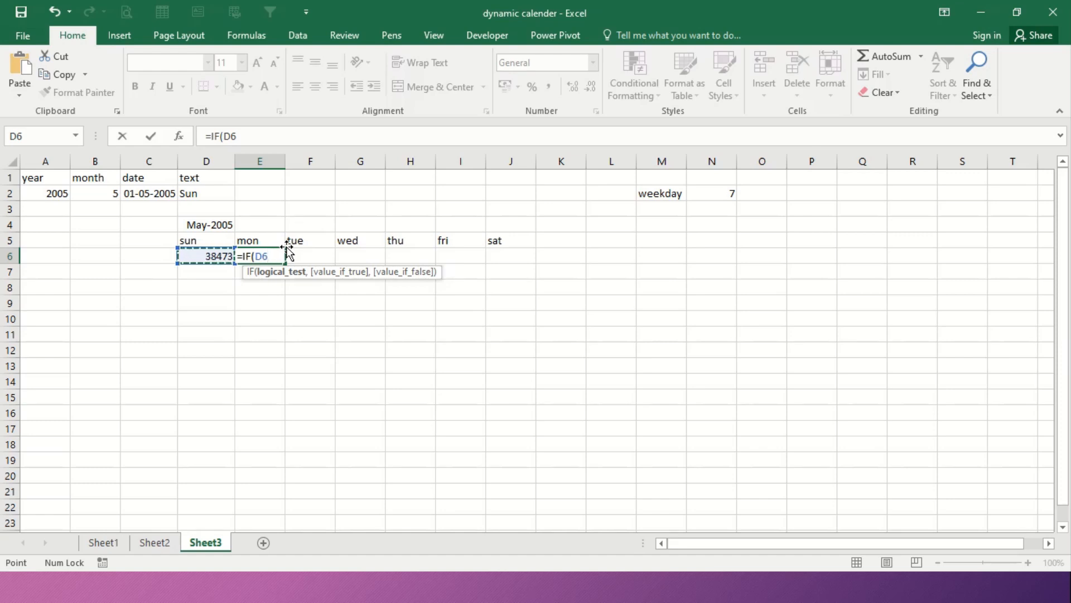
text(<>)
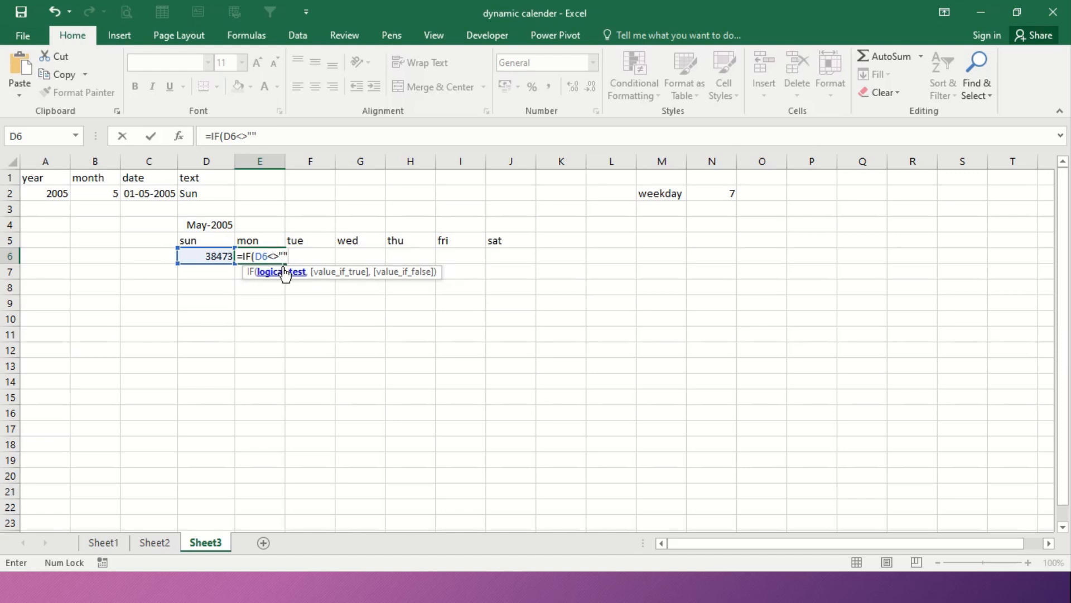
text(,)
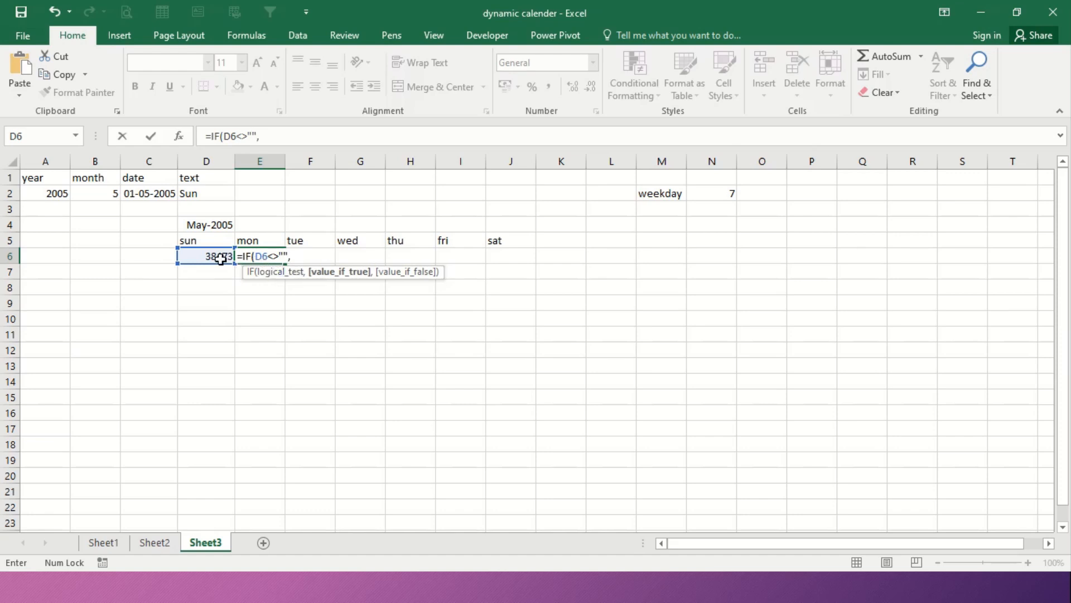
click(218, 256)
text(+1)
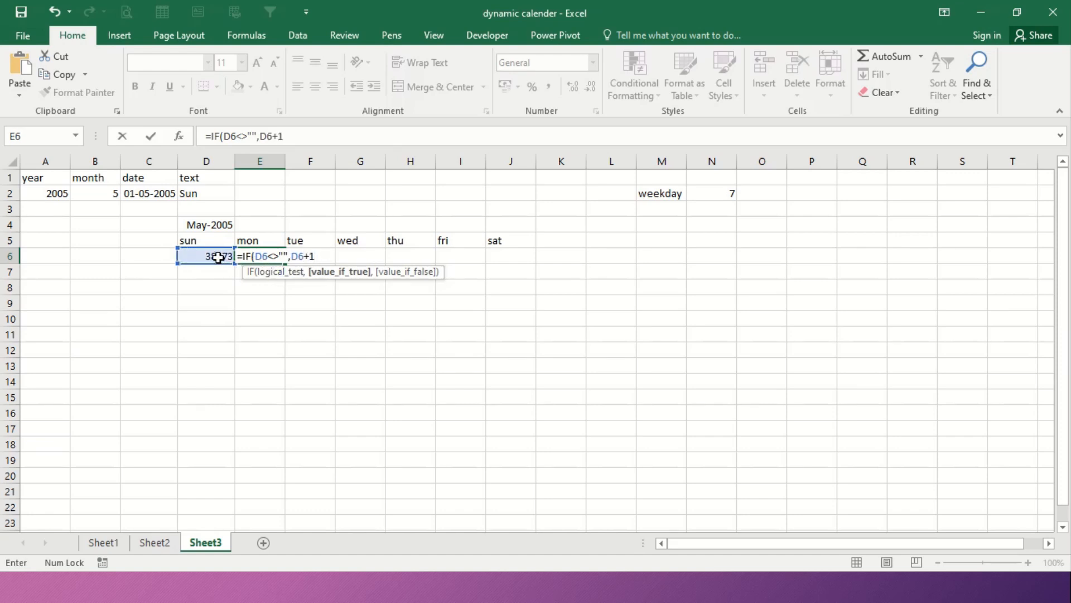
text(,)
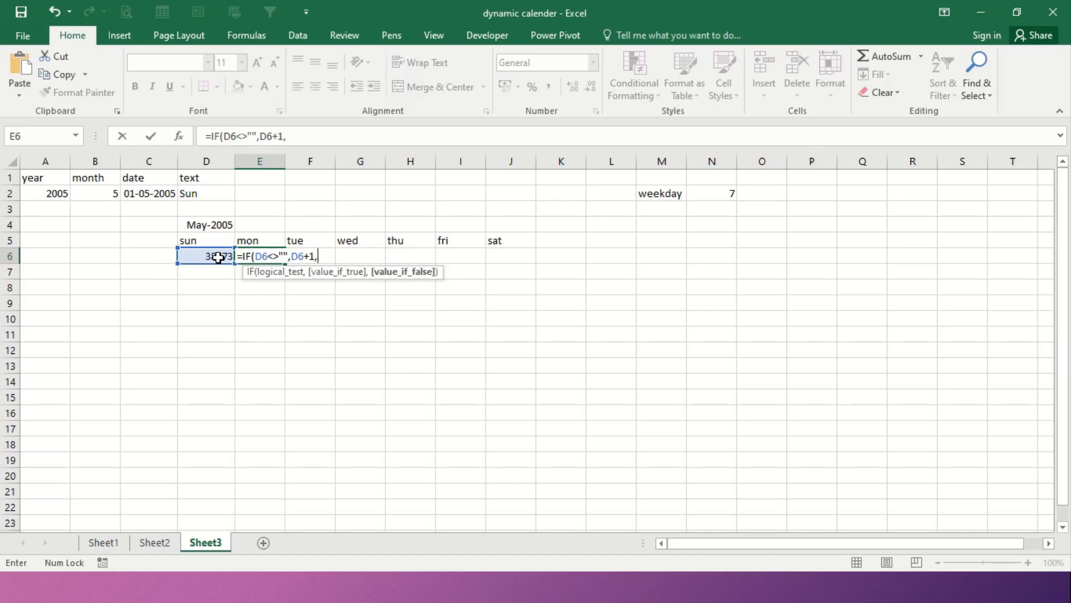
Nest IF(WEEKDAY(D4)=2,D4,"") as the false value of the Monday formula in E6
text(IF()
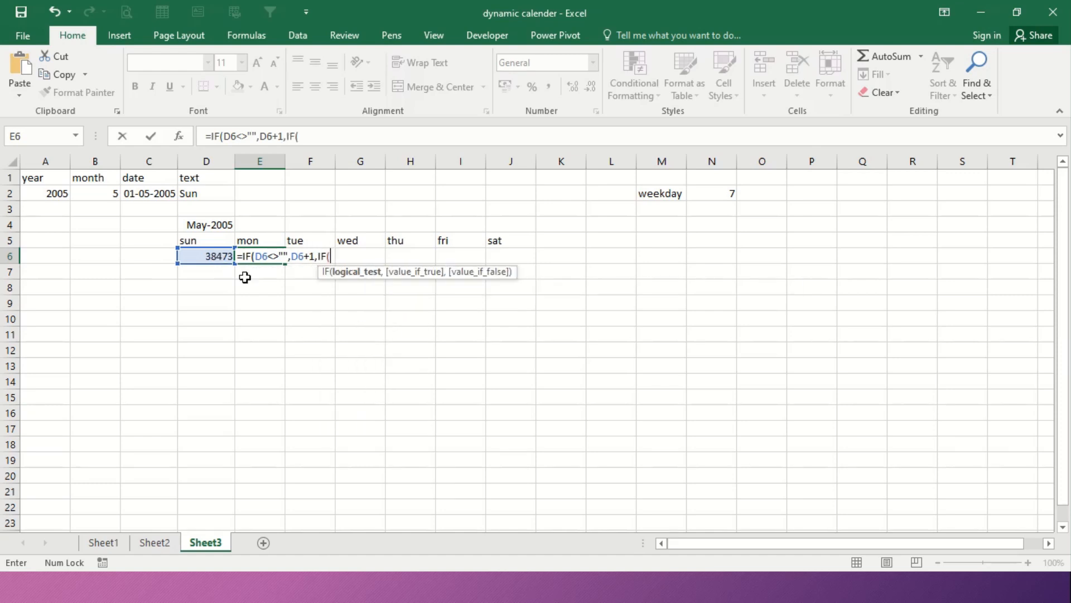
text(wee)
key(Tab)
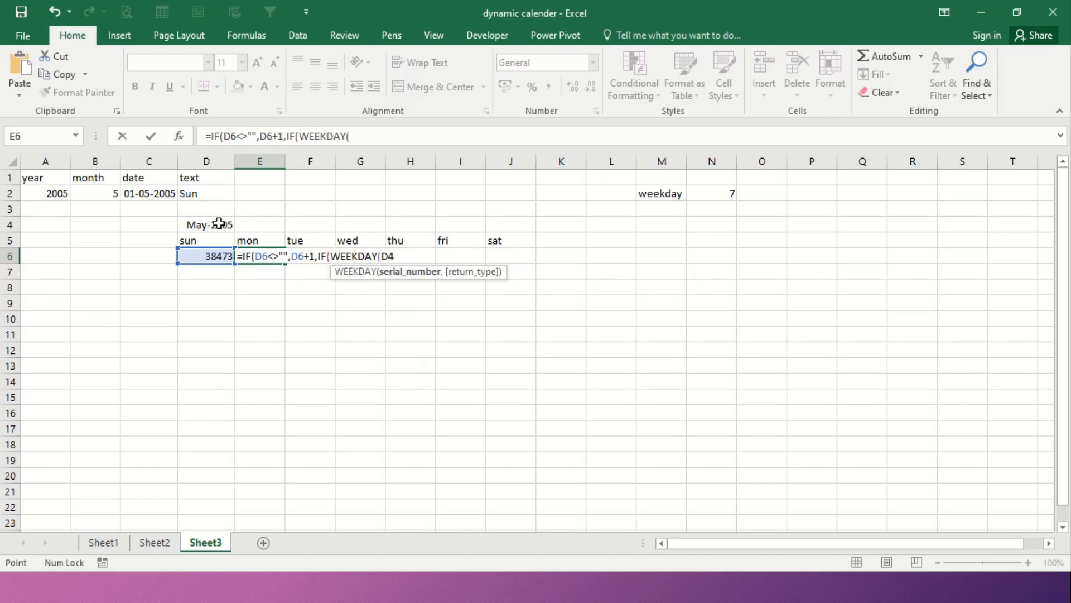
click(212, 223)
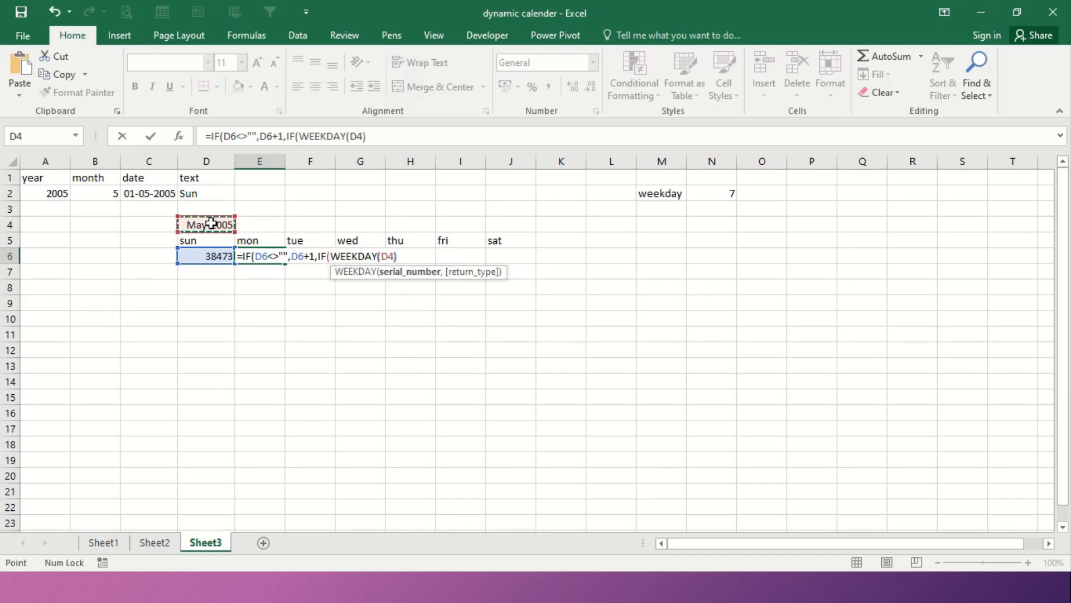
text())
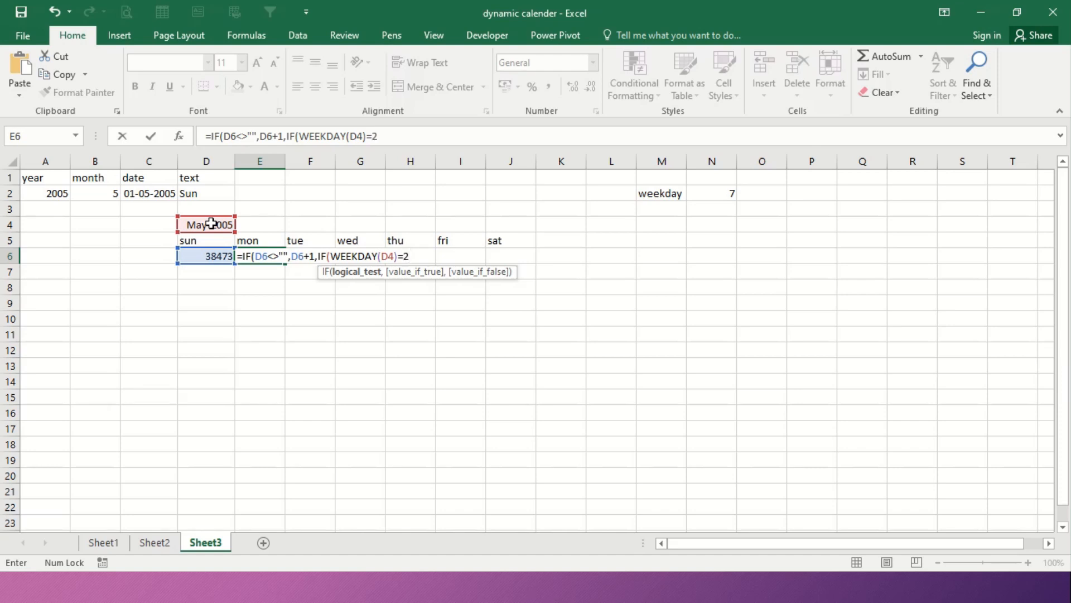
text(,)
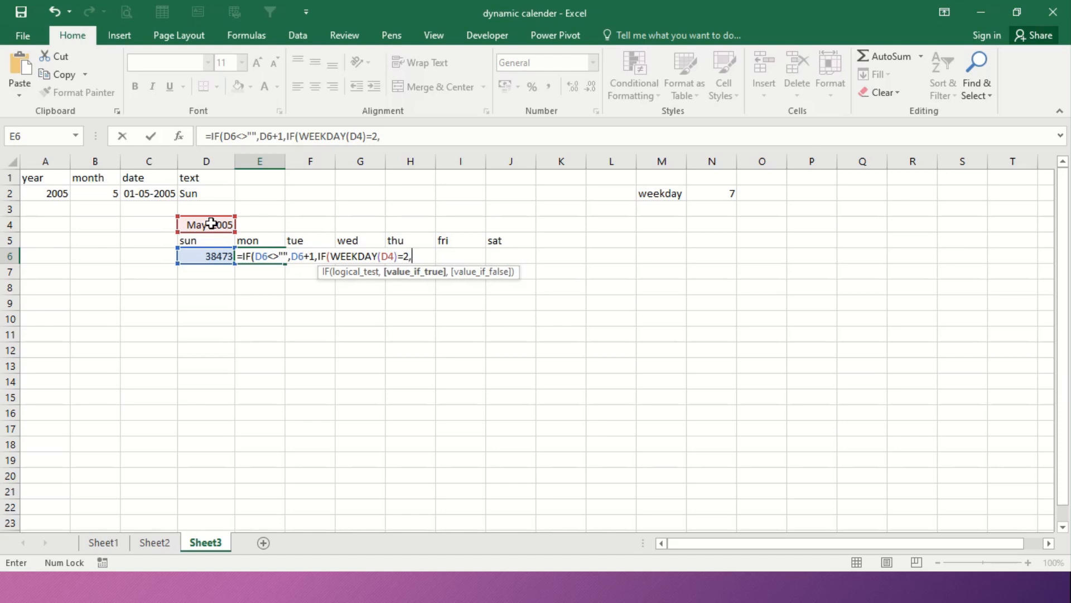
click(212, 224)
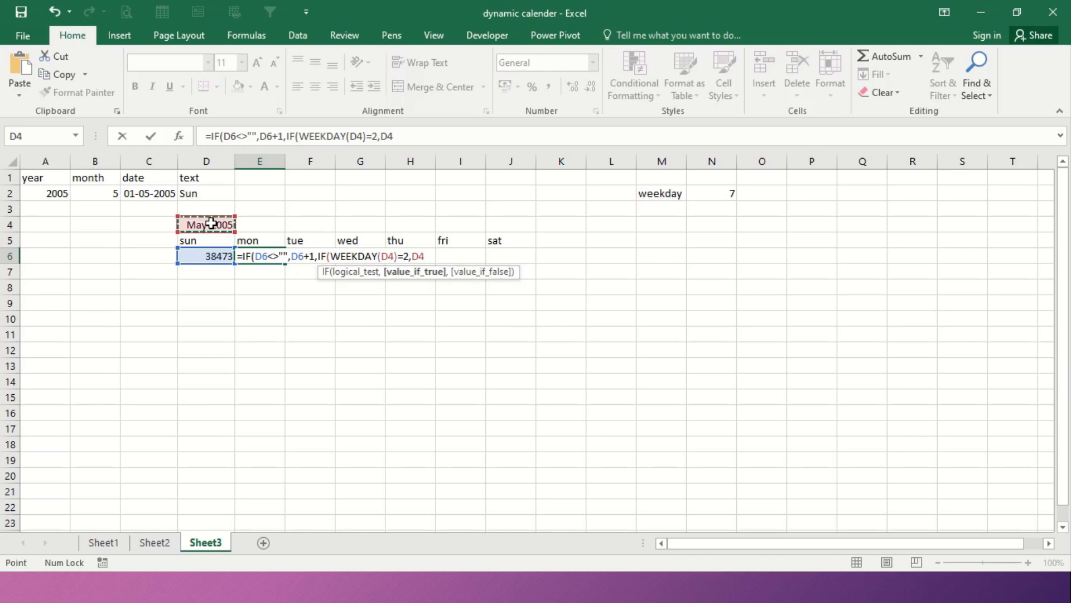
text(,)
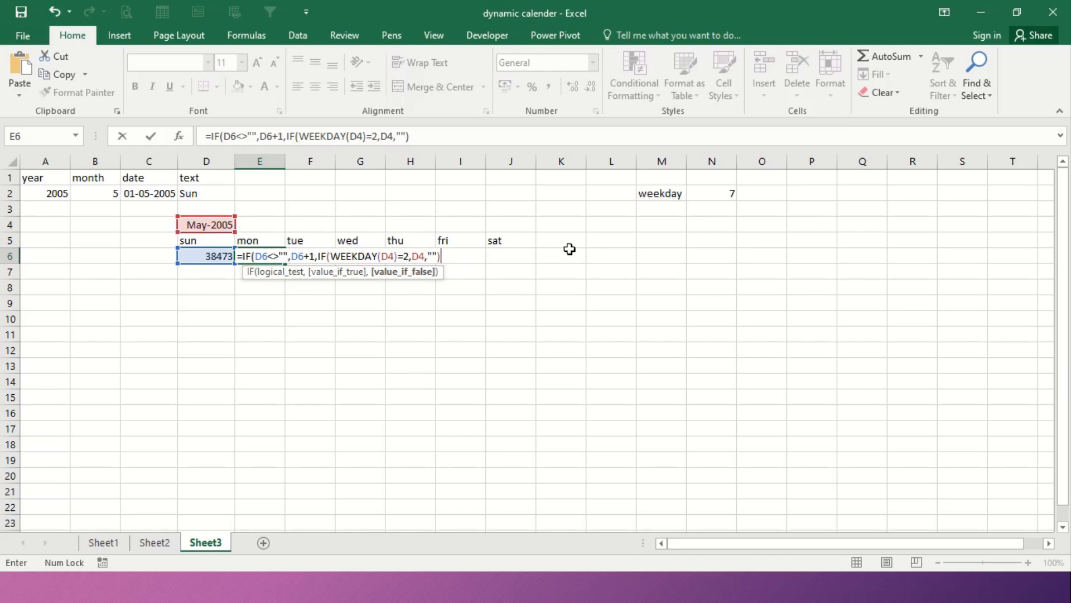
Make both D4 references in the E6 formula absolute as $D$4 and commit the formula
click(389, 257)
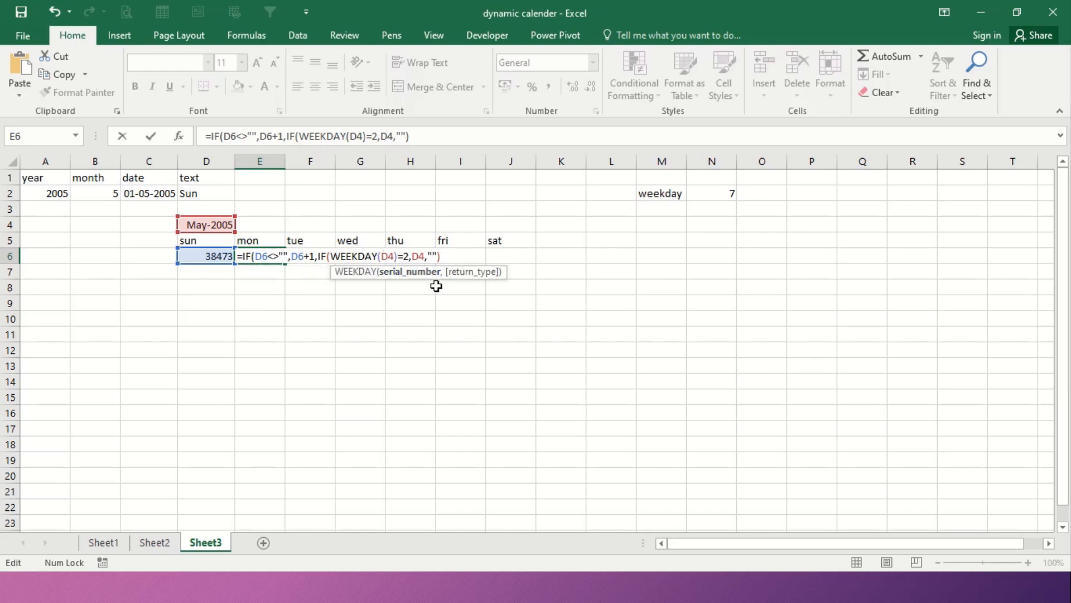
key(F4)
click(429, 255)
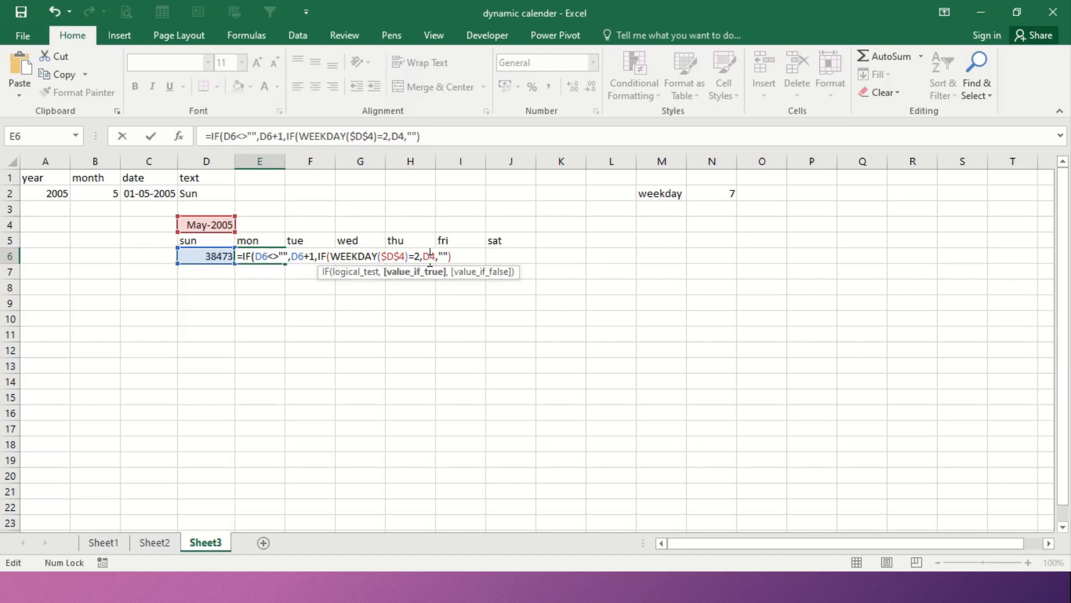
key(F4)
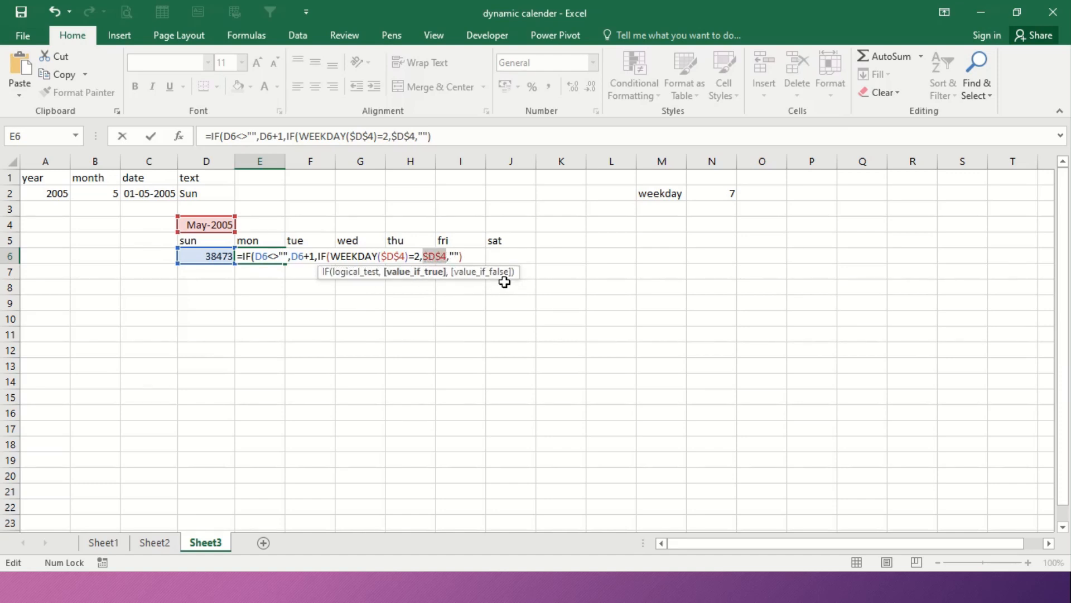
key(Return)
key(Return)
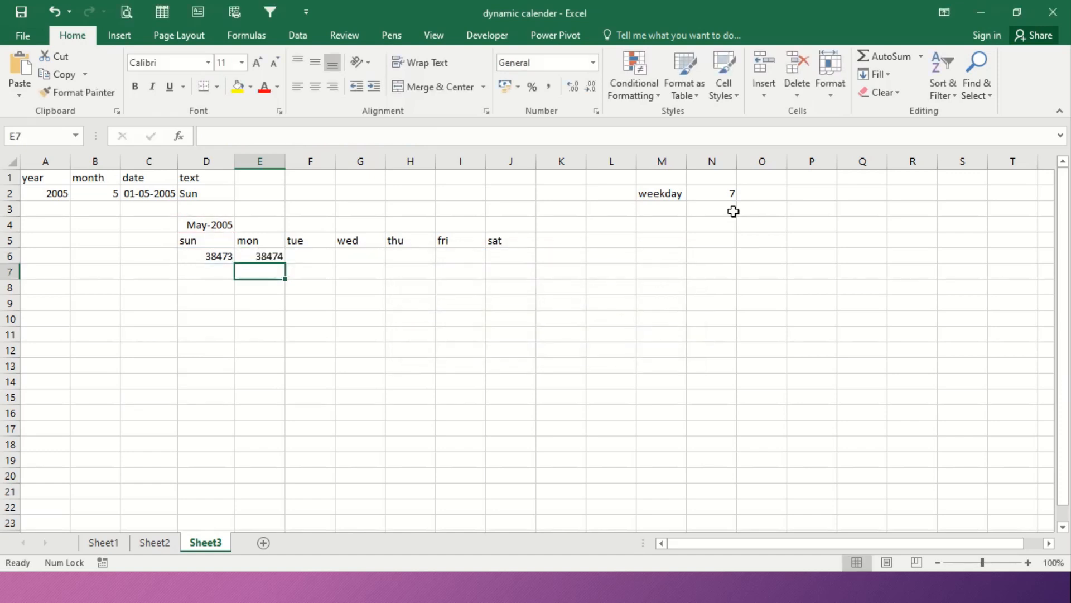
Fill the Monday formula from E6 across the row through the Saturday cell J6
click(253, 252)
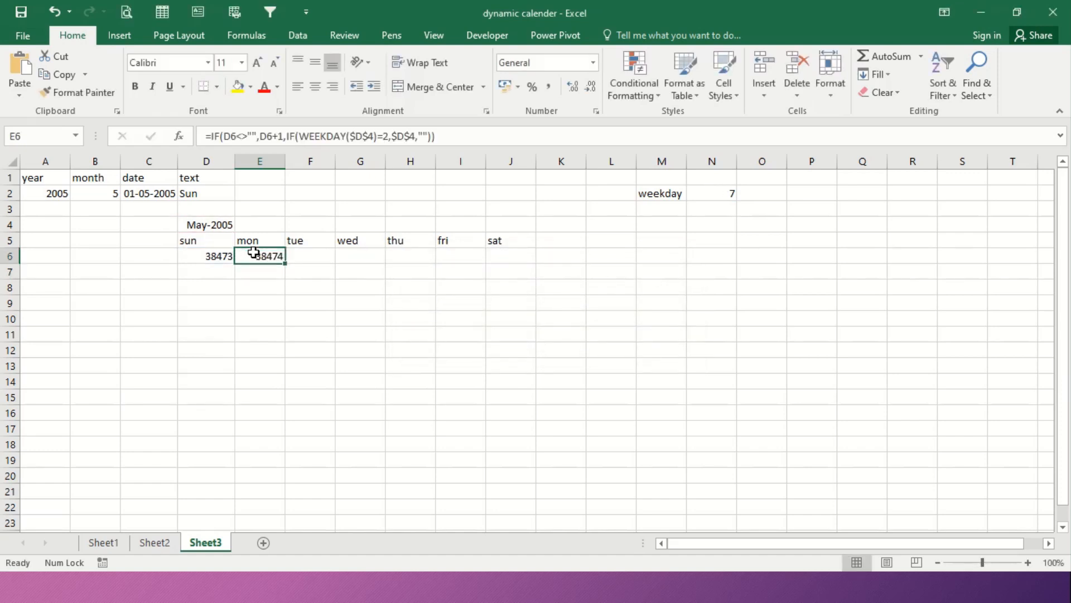
key(shift+Right)
key(shift+Right)
key(shift+Right)
key(shift+Right)
key(shift+Right)
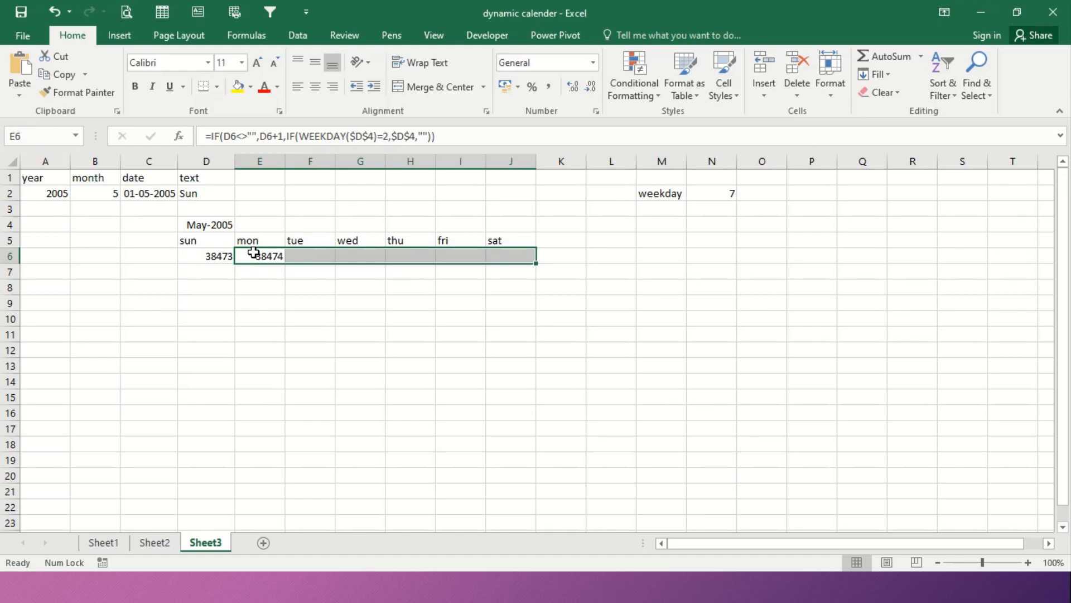
key(ctrl+r)
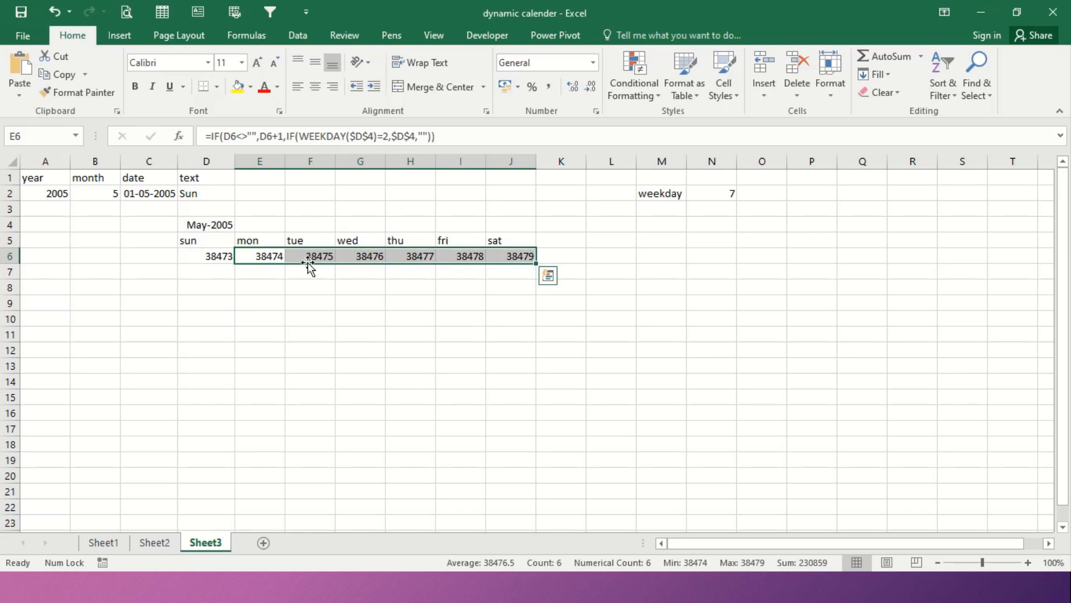
Set the WEEKDAY comparison in the Tuesday formula in F6 to 3
click(268, 254)
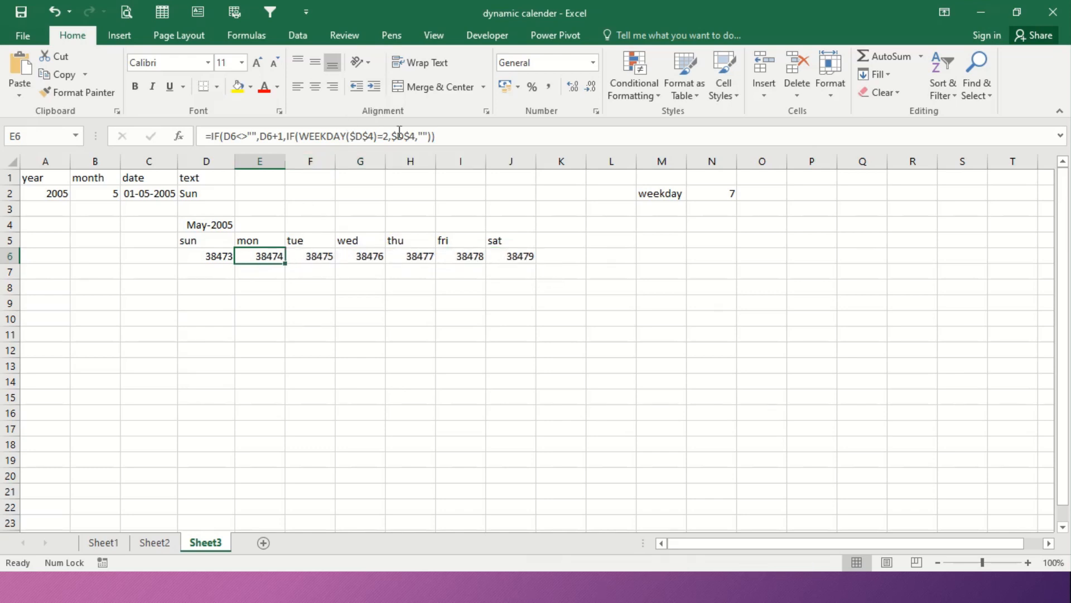
click(224, 254)
click(262, 255)
click(312, 255)
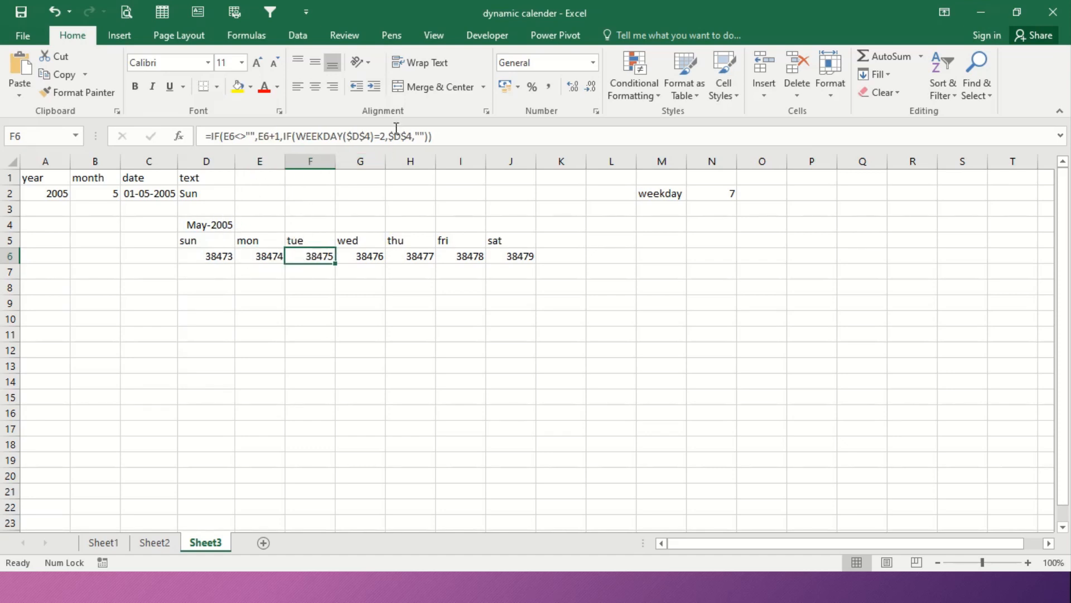
click(382, 136)
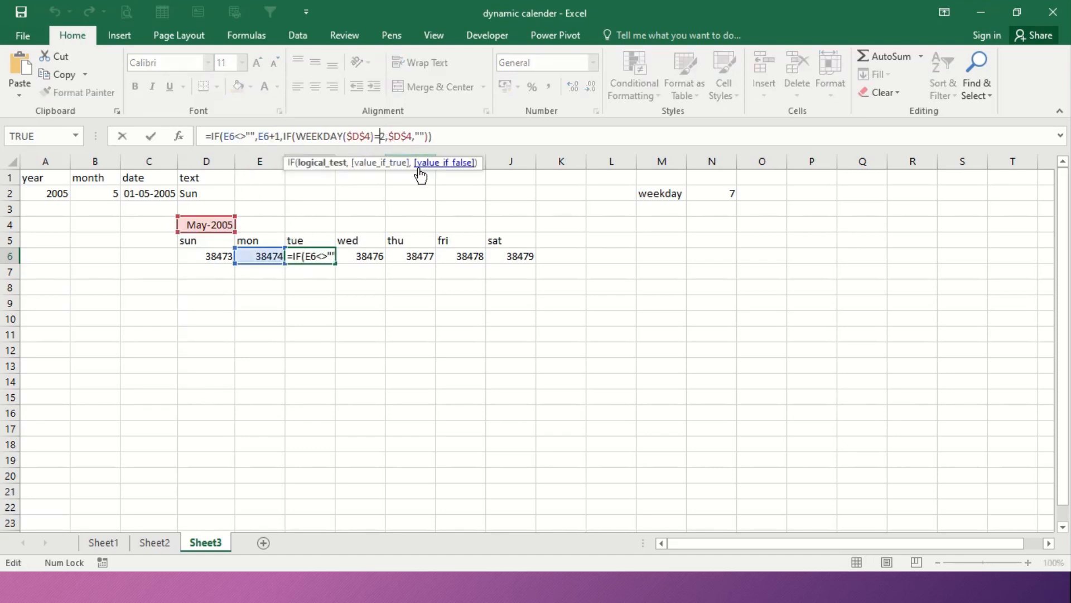
key(Delete)
text(3)
key(ctrl+Return)
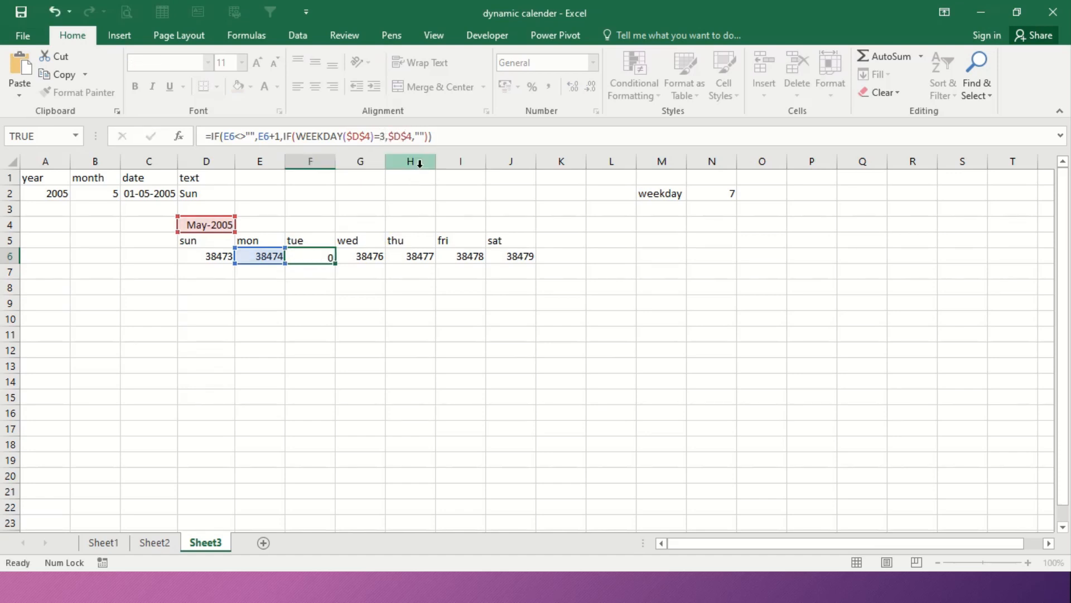
key(Return)
Set the WEEKDAY comparison in the Wednesday formula in G6 to 4
click(370, 253)
double_click(370, 254)
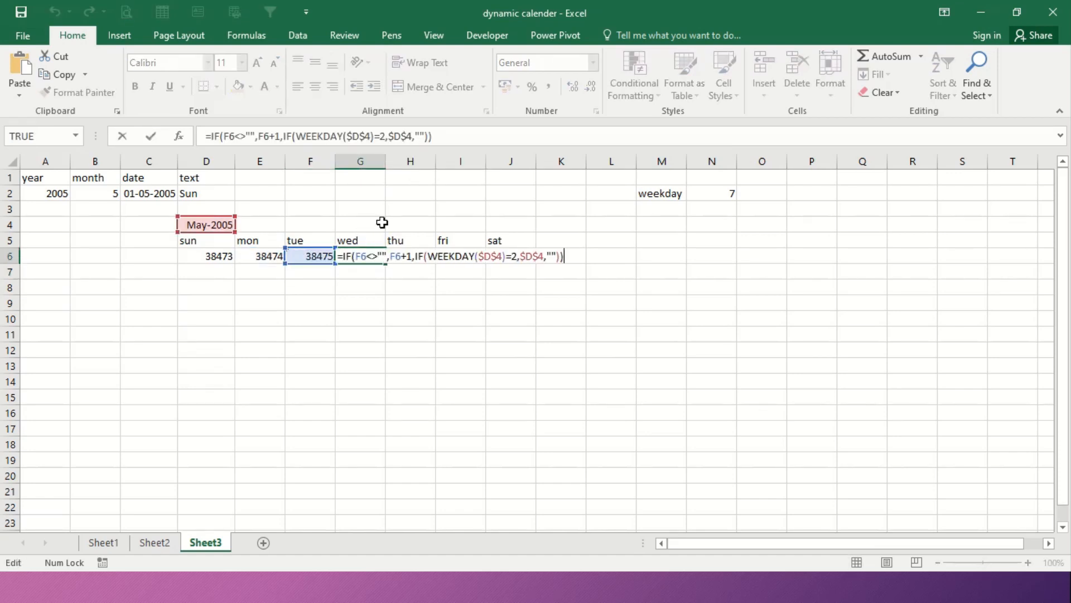
click(385, 136)
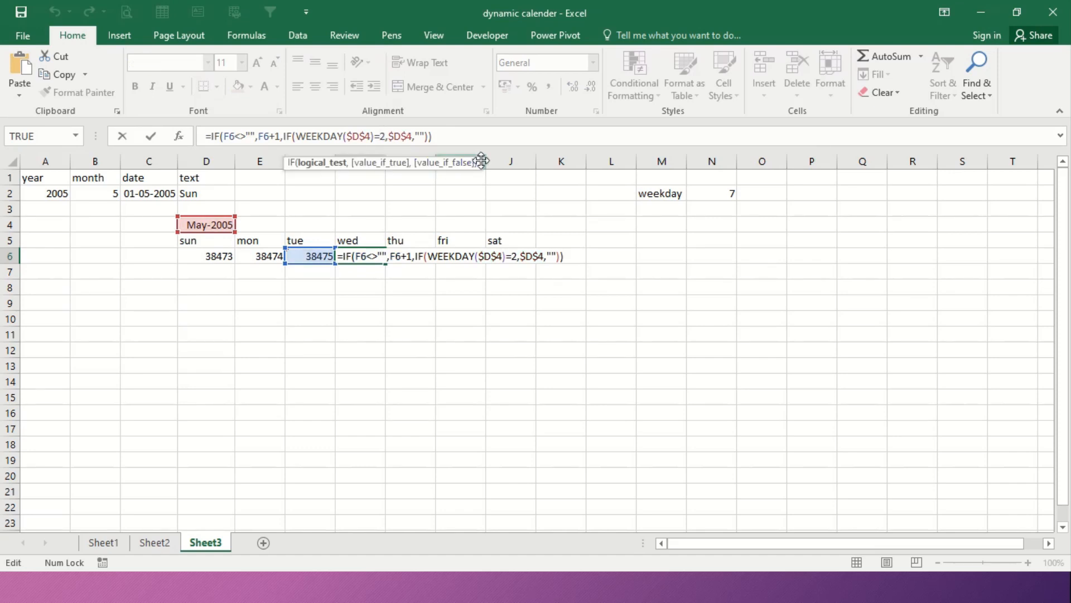
key(BackSpace)
text(4)
key(Return)
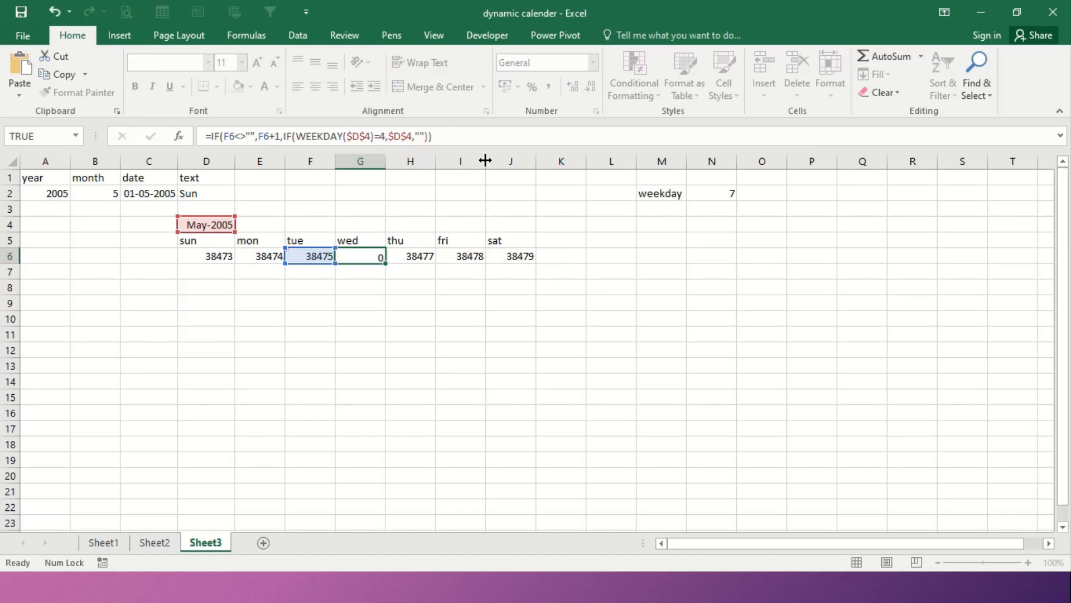
Set the WEEKDAY comparison in the Thursday formula in H6 to 5
click(411, 255)
double_click(412, 255)
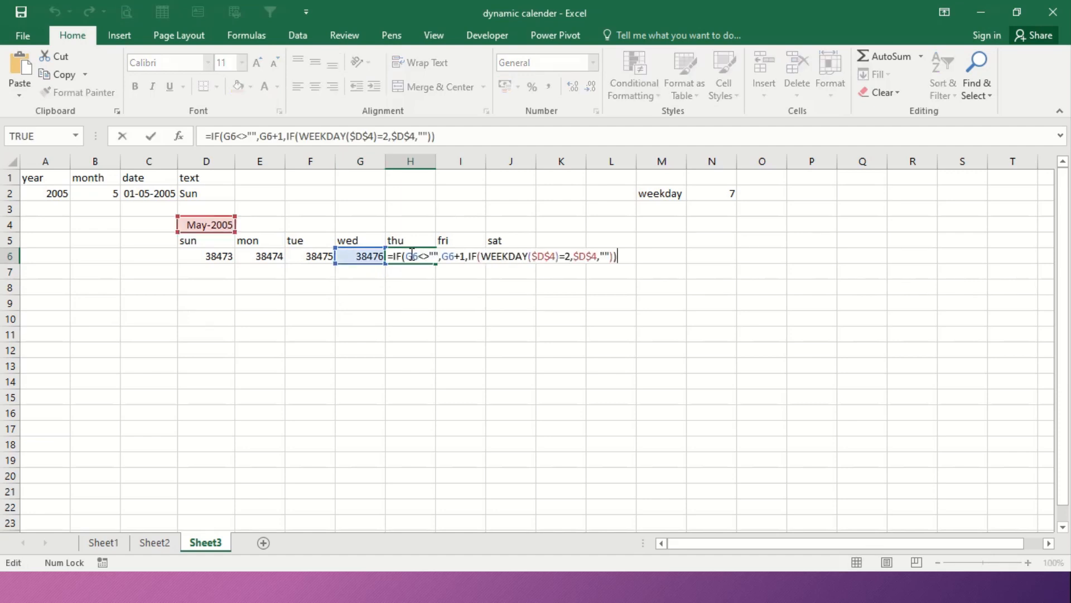
click(567, 256)
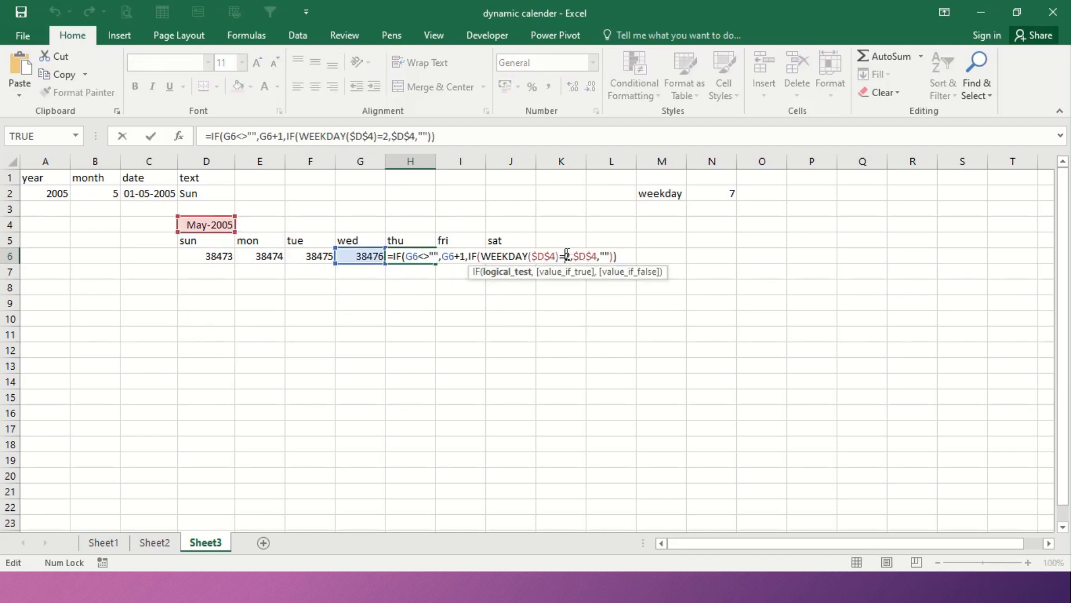
key(BackSpace)
text(5)
key(Return)
Set the WEEKDAY comparison in the Friday formula in I6 to 6
click(472, 256)
key(F2)
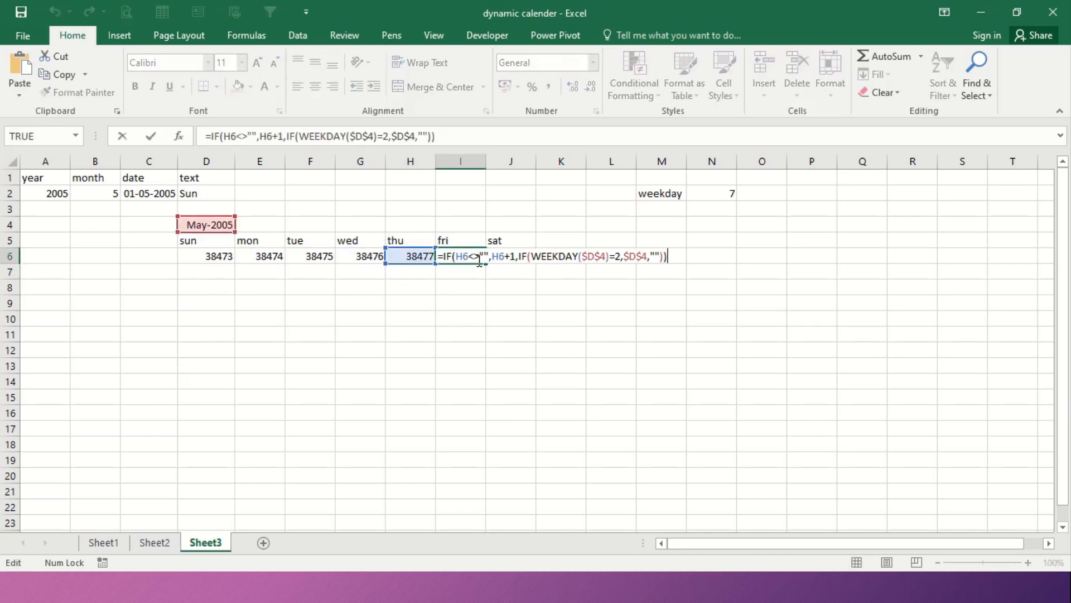
click(612, 255)
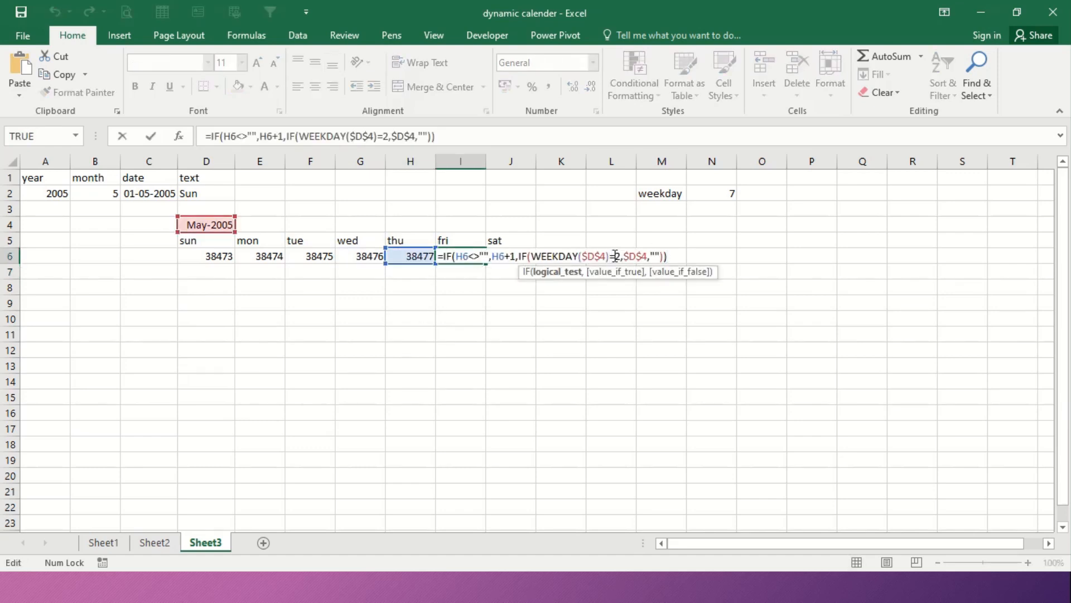
key(Delete)
text(6)
key(Return)
Set the WEEKDAY comparison in the Saturday formula in J6 to 7
click(501, 257)
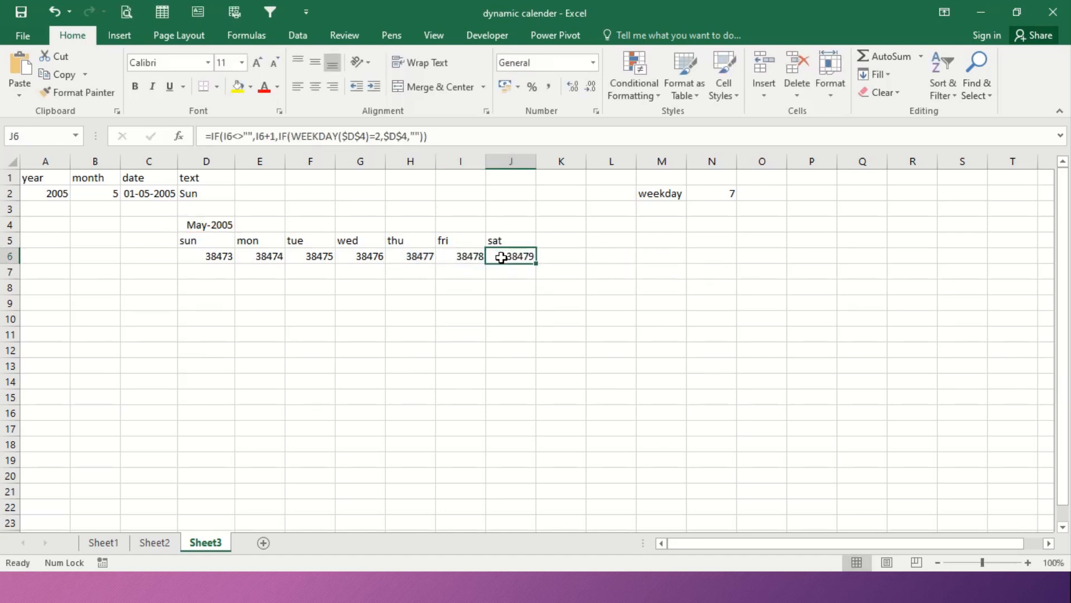
double_click(501, 257)
click(660, 255)
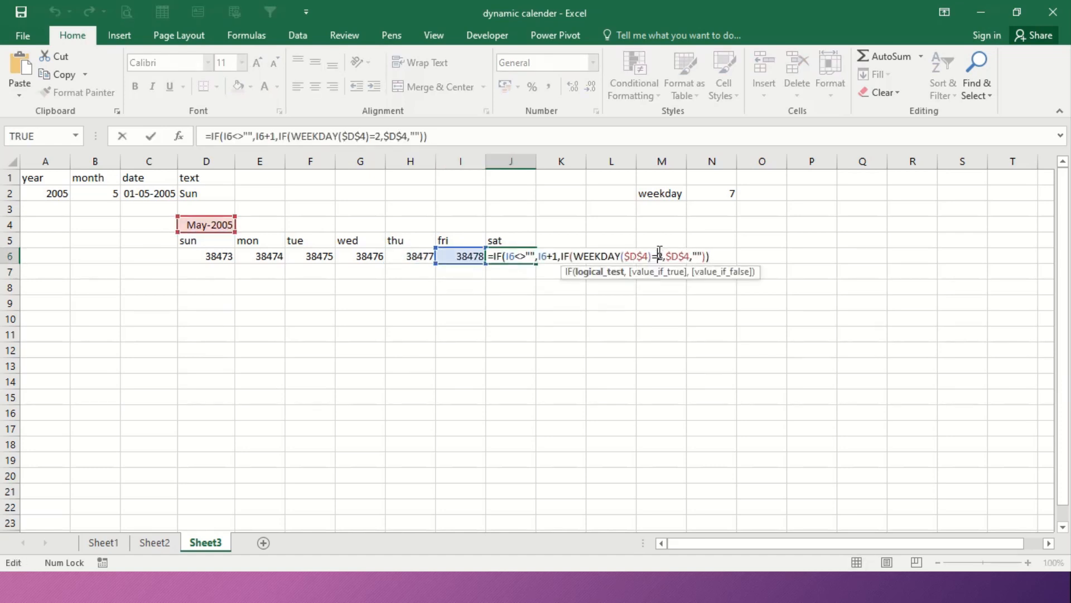
key(Delete)
text(7)
key(Return)
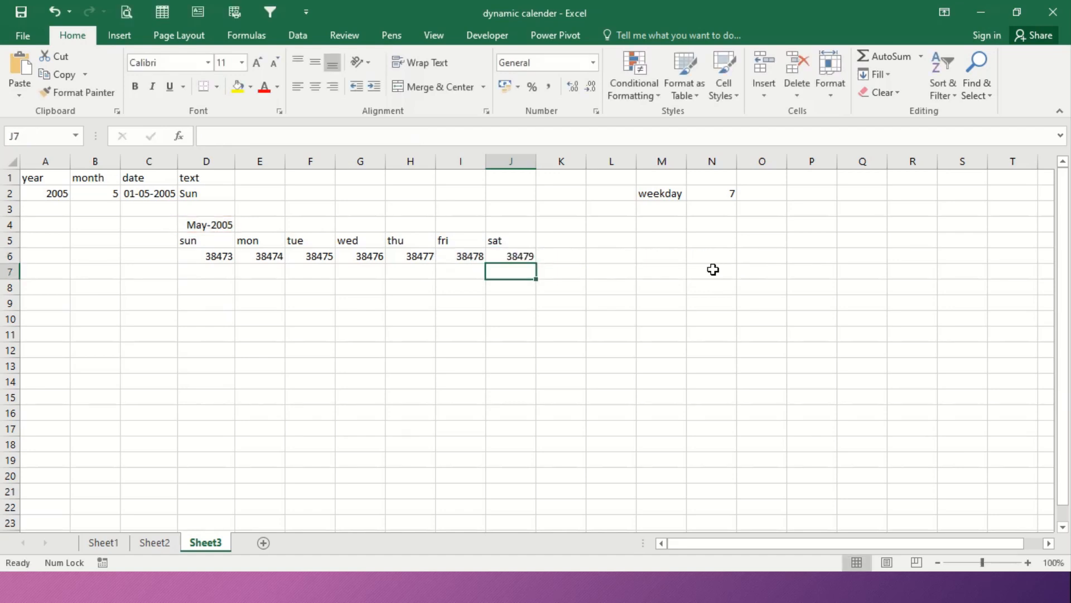
Enter the formula =J6+1 in D7 so the second week's Sunday continues from the first week's Saturday
click(205, 273)
text(=)
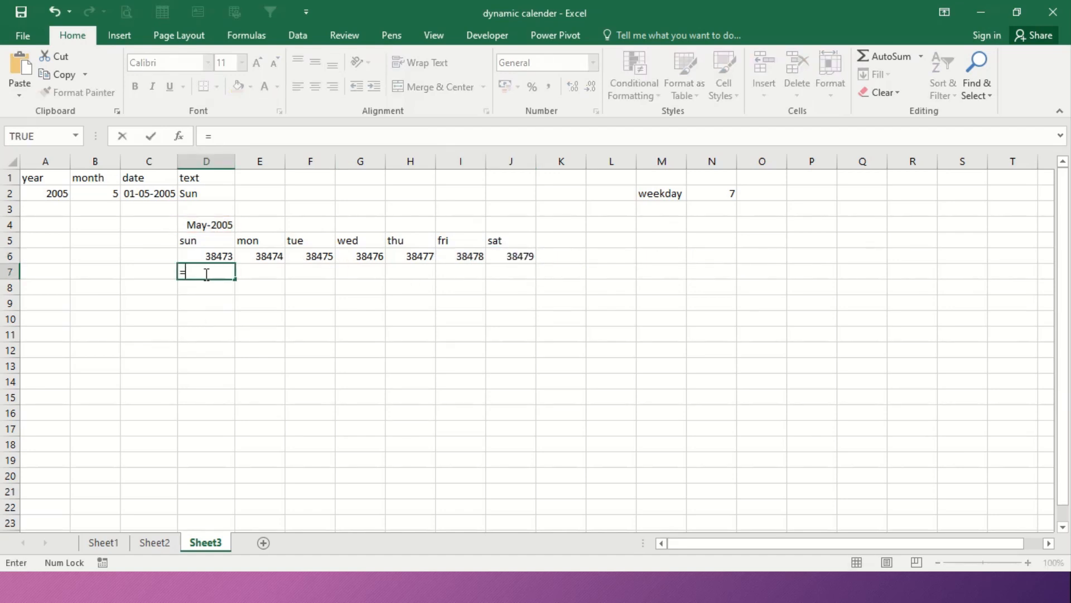
click(524, 255)
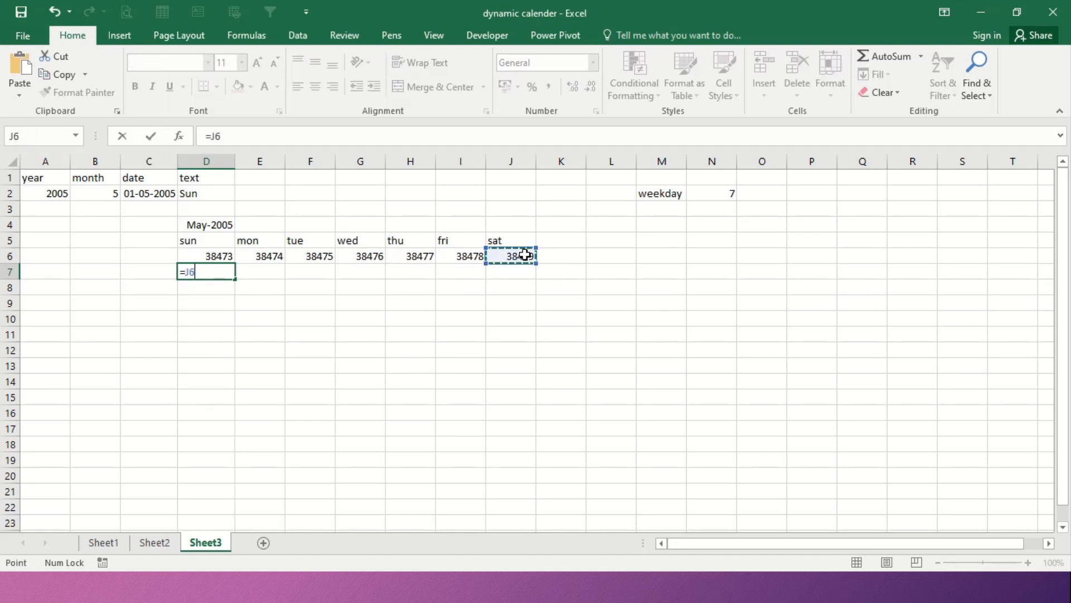
text(+1)
key(Return)
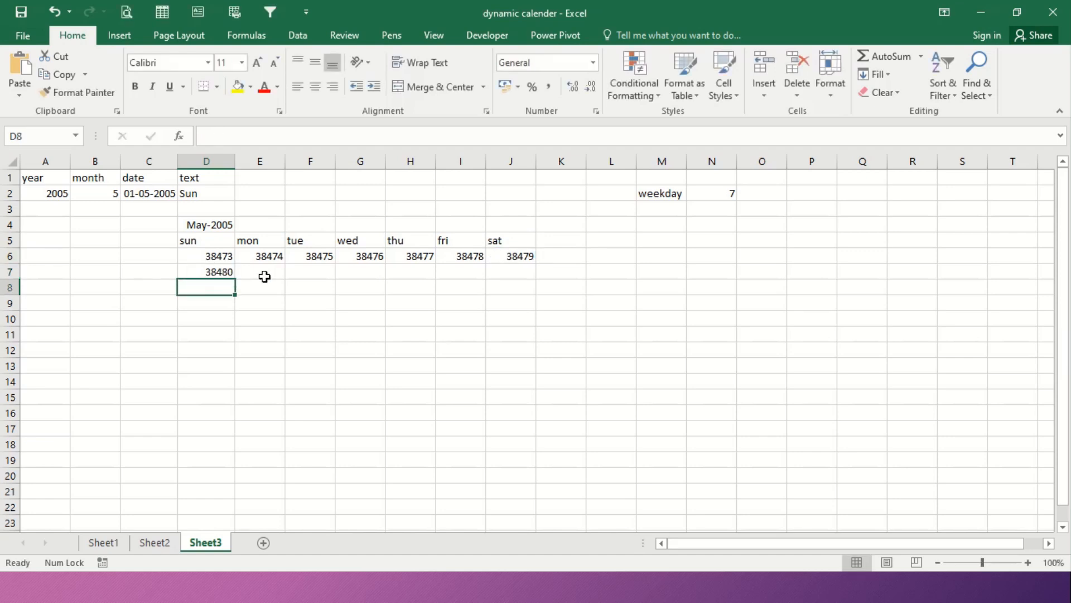
Enter the formula =D7+1 in E7 for the second week's Monday
click(265, 273)
text(=)
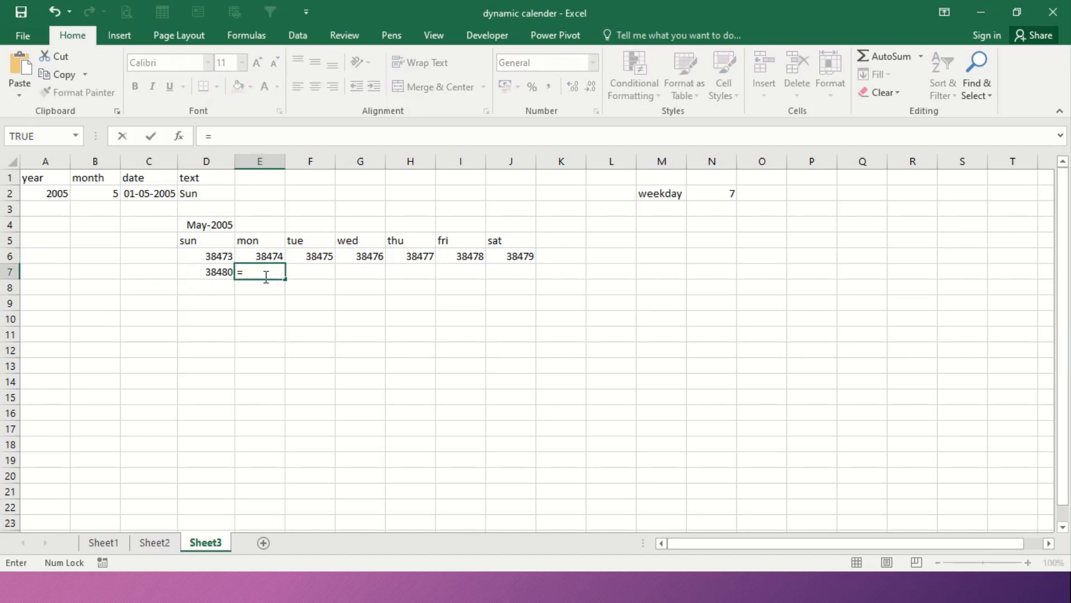
key(Left)
text(+1)
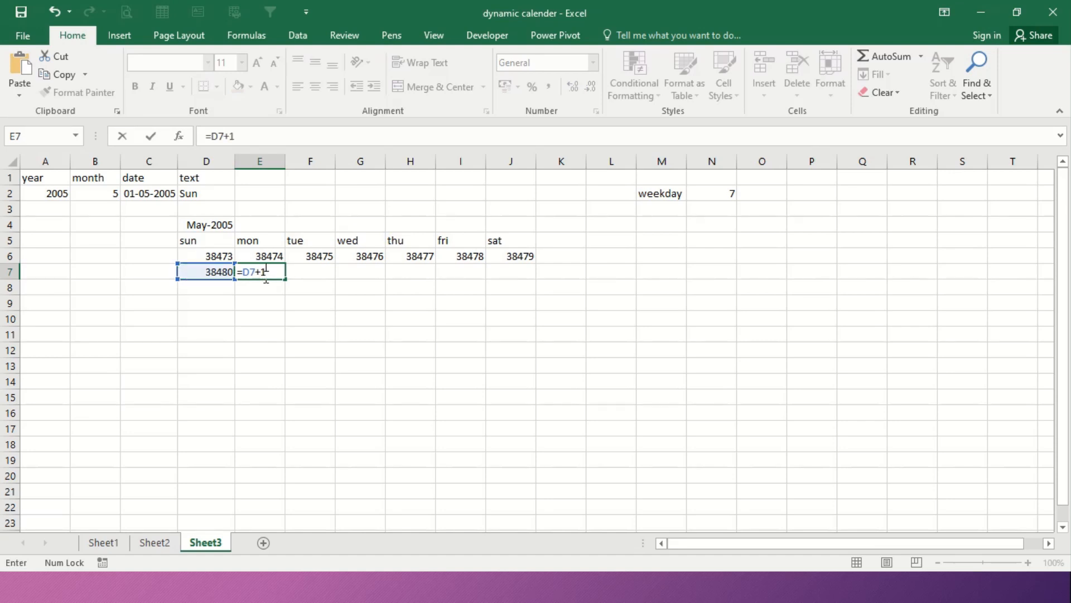
key(Return)
Fill the E7 formula across the rest of the second week through J7
click(264, 276)
key(shift+Right)
key(shift+Right)
key(shift+Right)
key(shift+Right)
key(shift+Right)
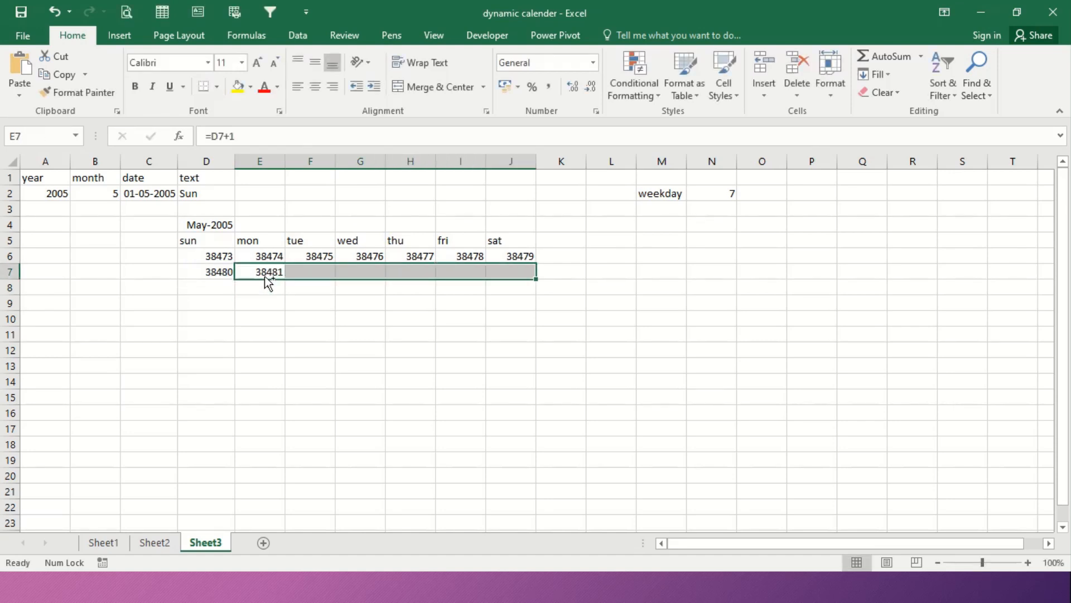
key(ctrl+r)
Fill the second week's formulas in D7:J7 down through row 15
click(226, 269)
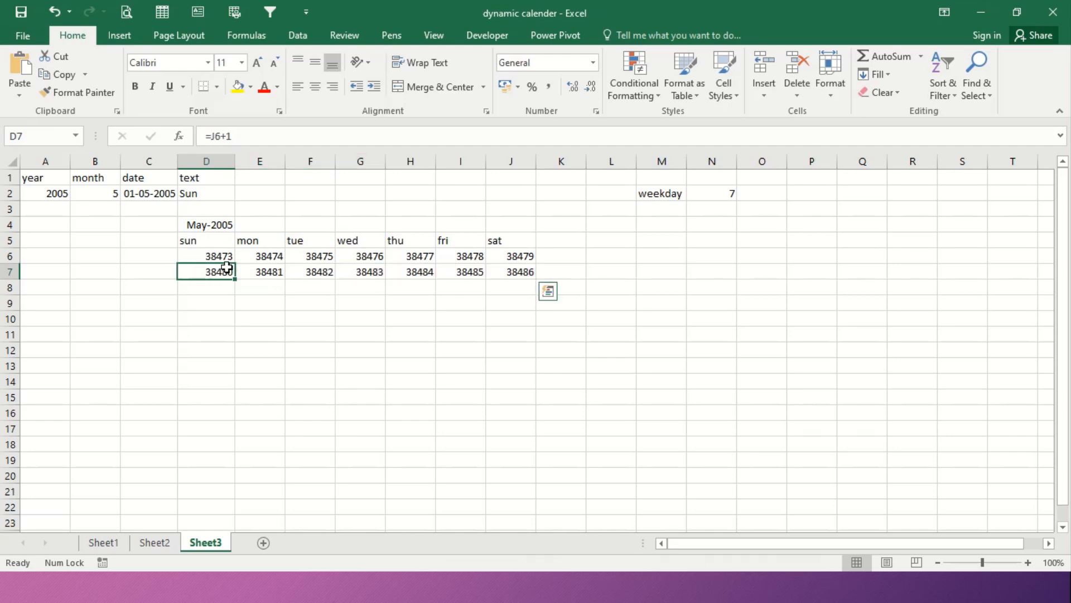
drag(226, 268, 524, 396)
key(ctrl+d)
click(337, 446)
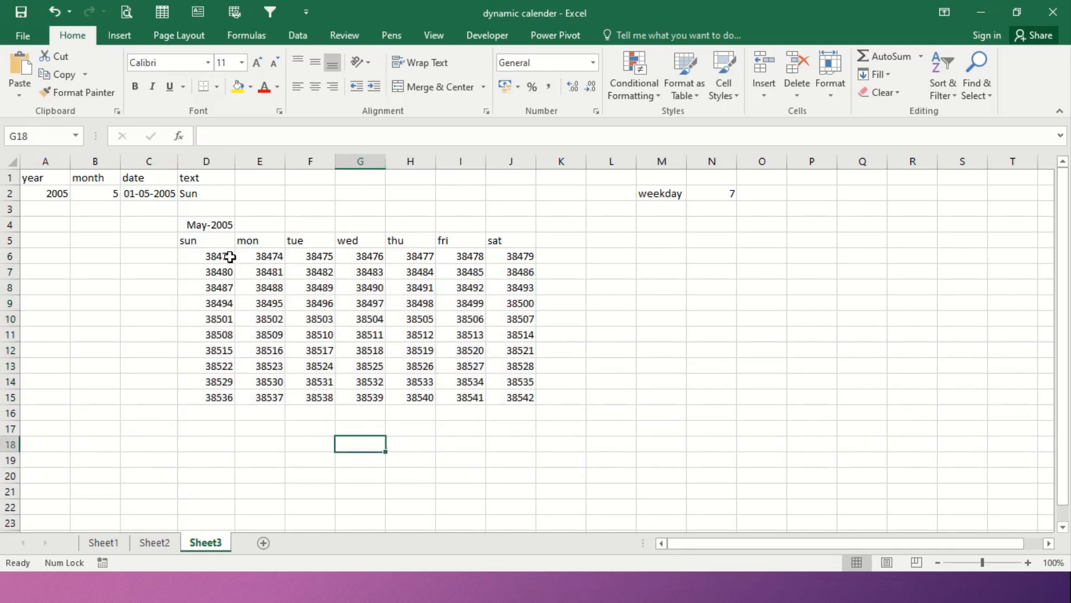
Apply the custom number format d to the calendar dates in D6:J15 to show only day numbers
drag(225, 257, 517, 400)
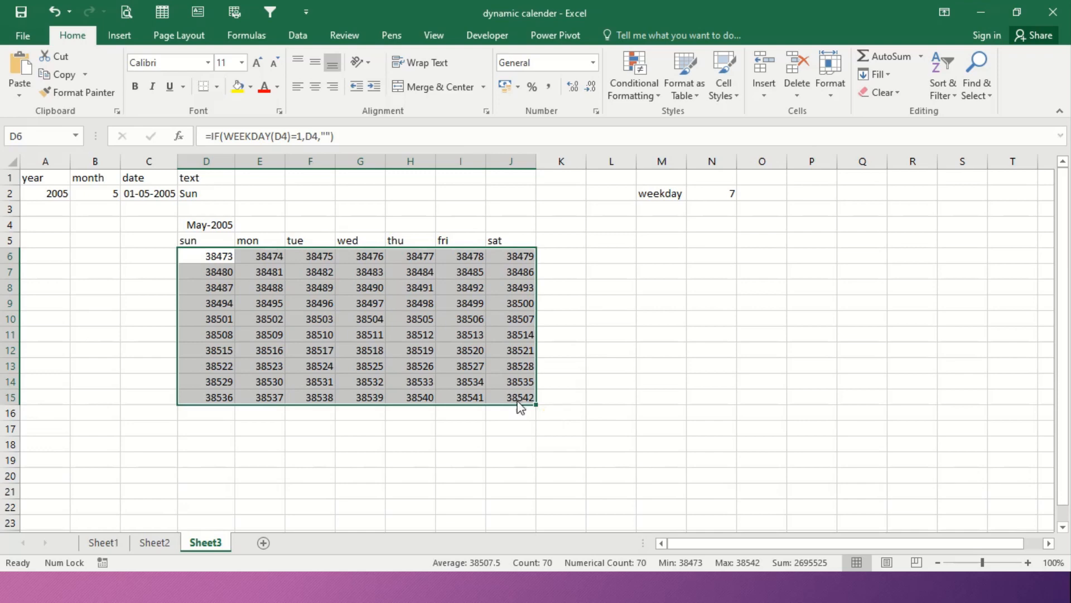
key(ctrl+1)
key(Escape)
right_click(351, 279)
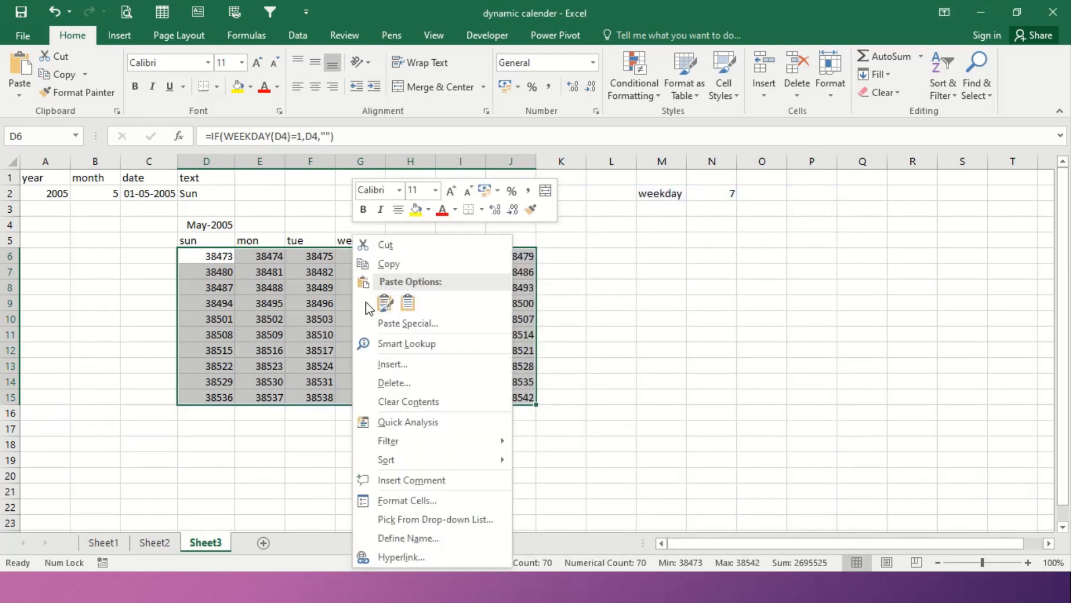
click(422, 500)
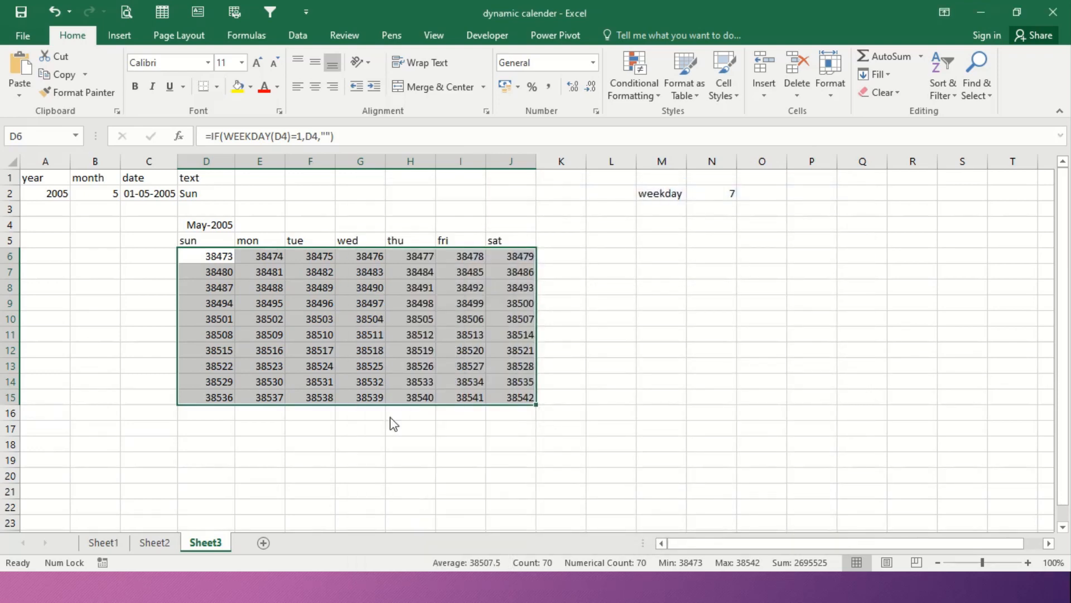
key(Escape)
click(597, 111)
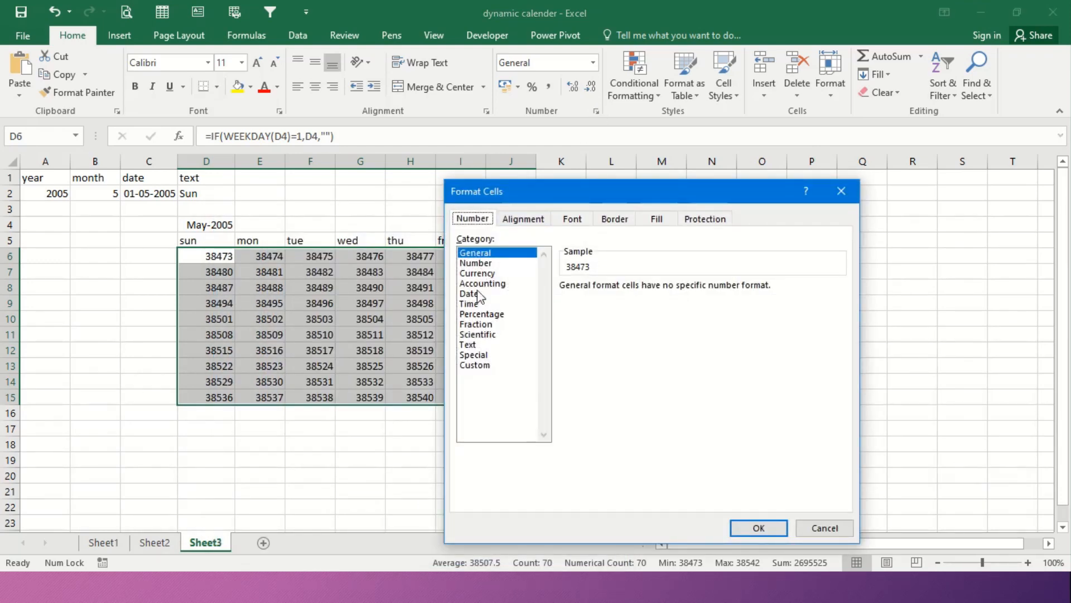
click(478, 294)
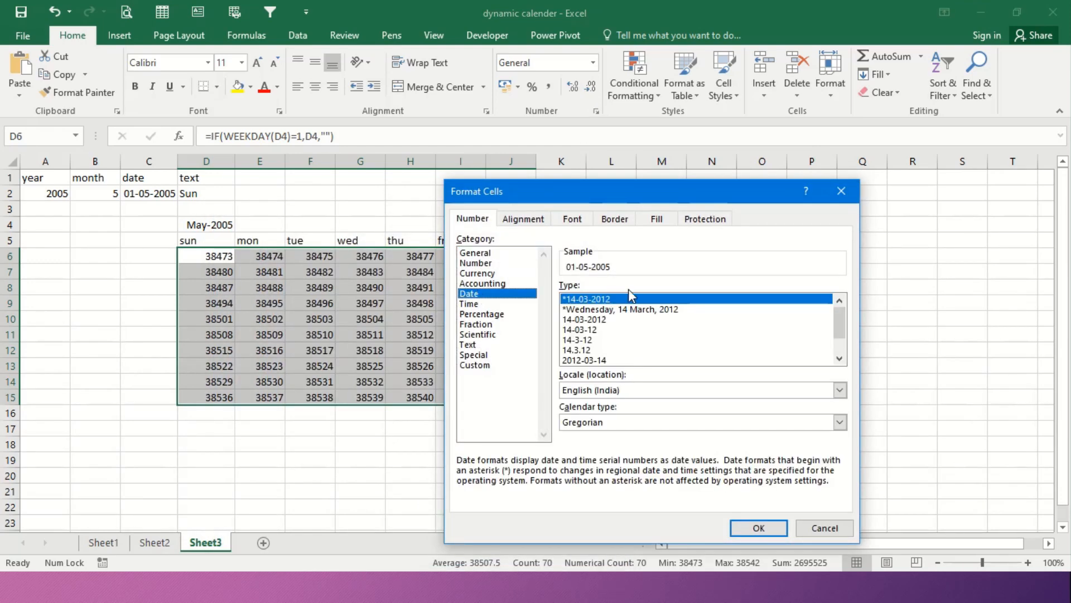
click(485, 365)
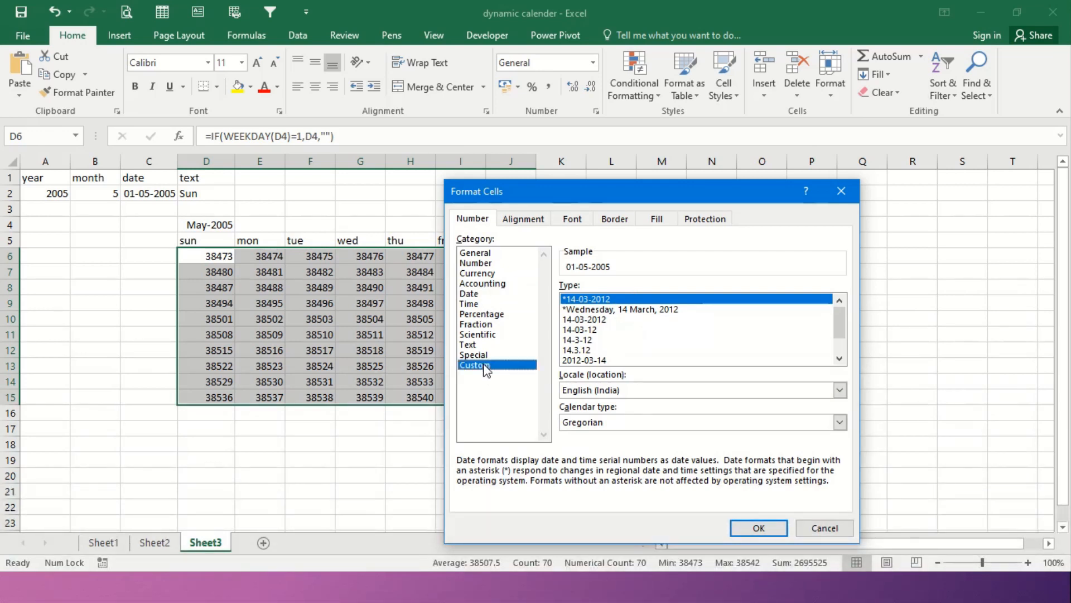
drag(612, 301, 562, 301)
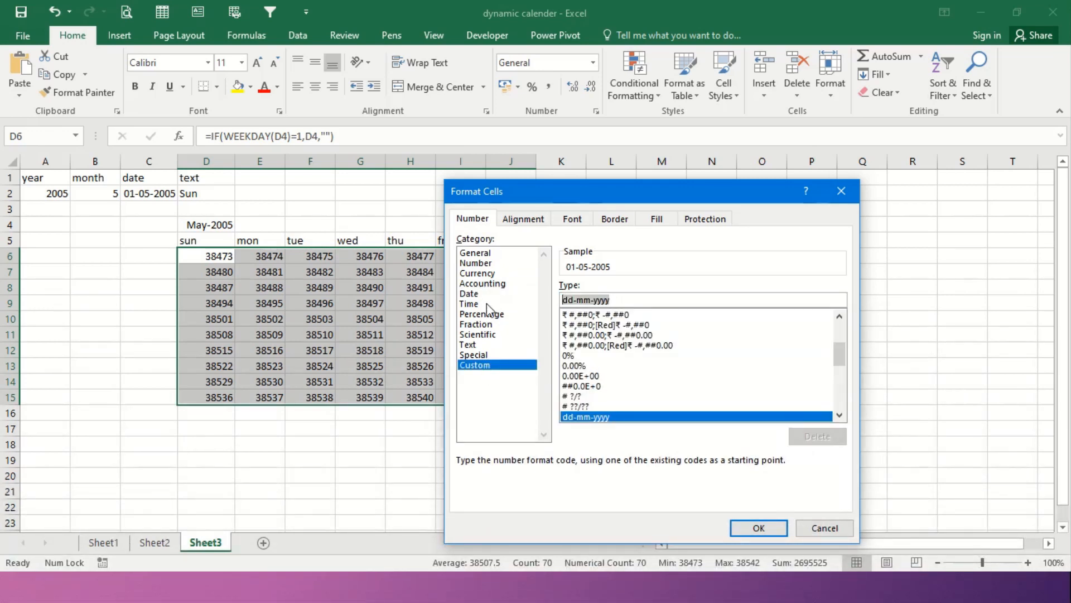
text(d)
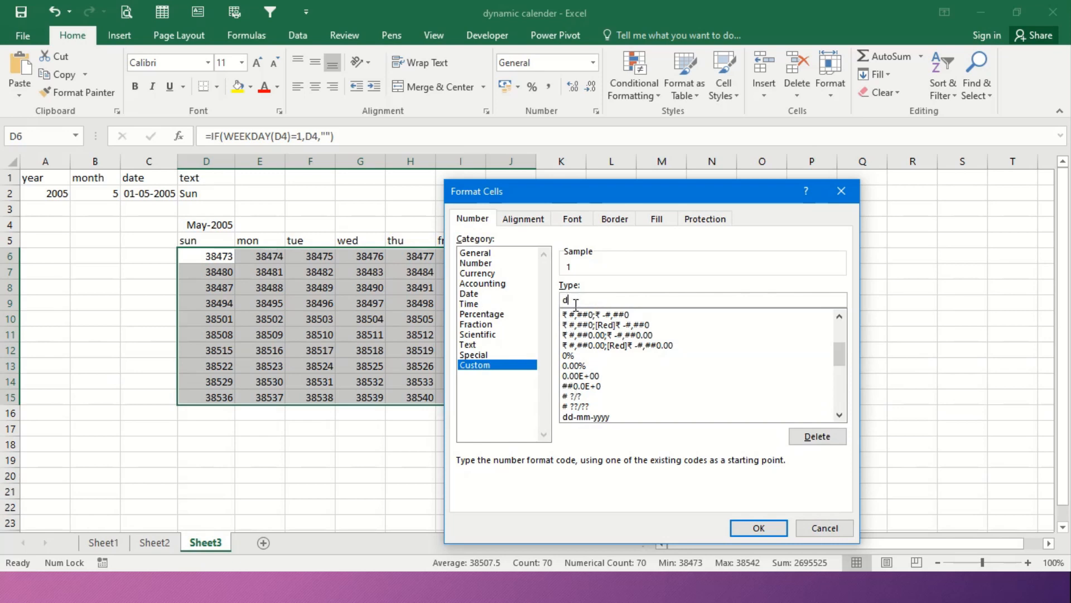
click(758, 527)
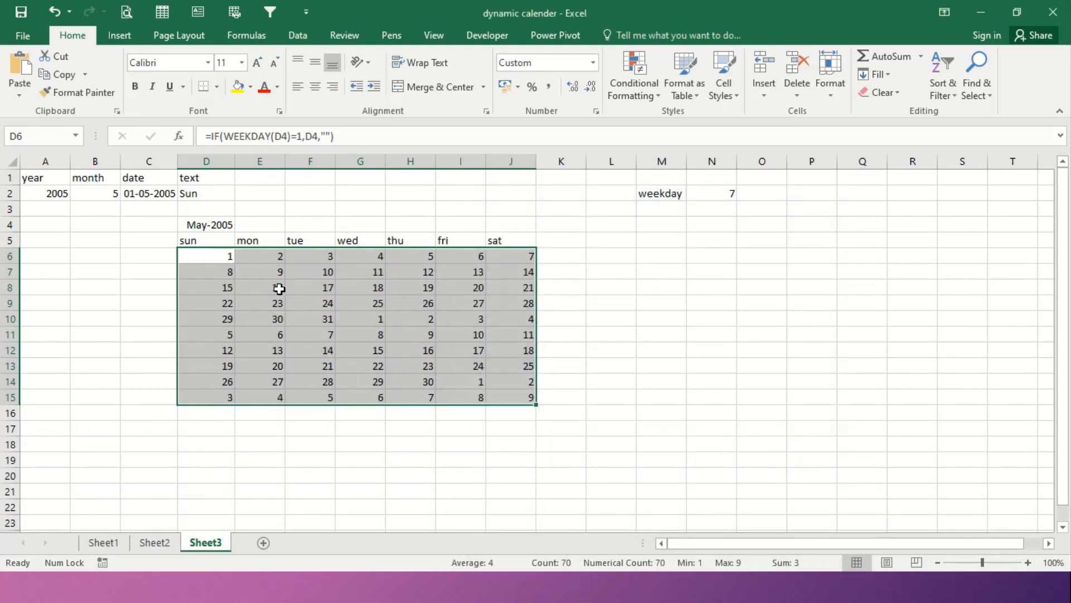
Examine the formulas in the calendar grid, especially where row 10 continues from J9 past the month's end
click(280, 264)
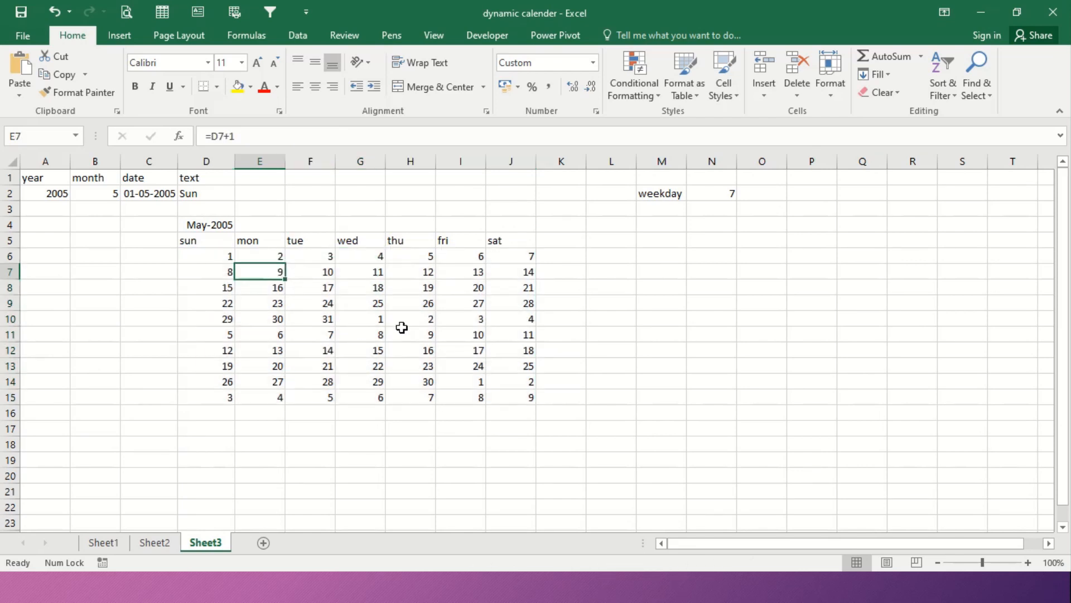
click(345, 367)
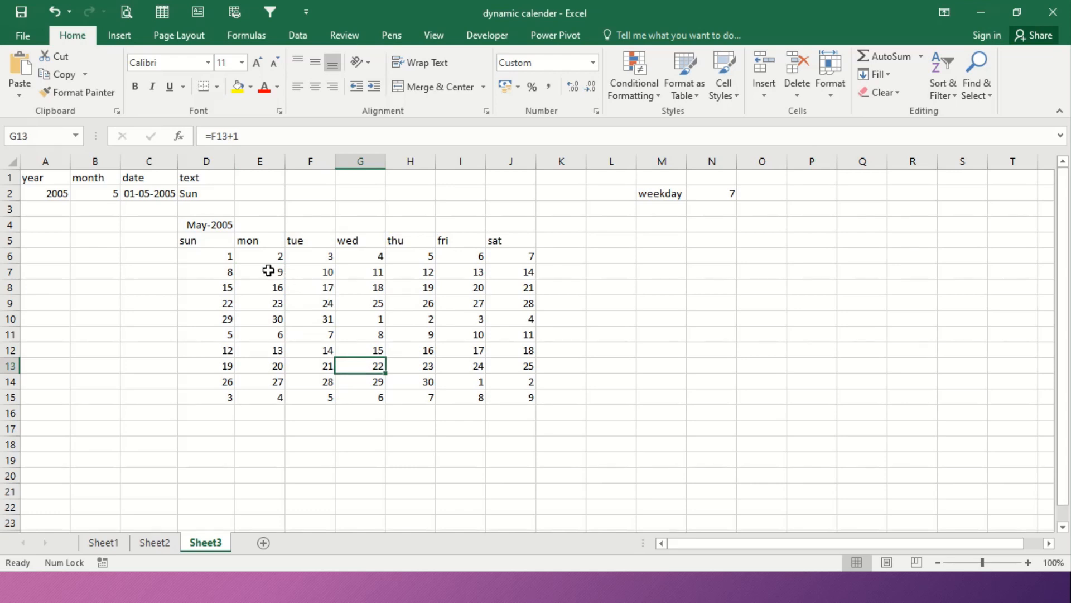
click(227, 256)
click(499, 301)
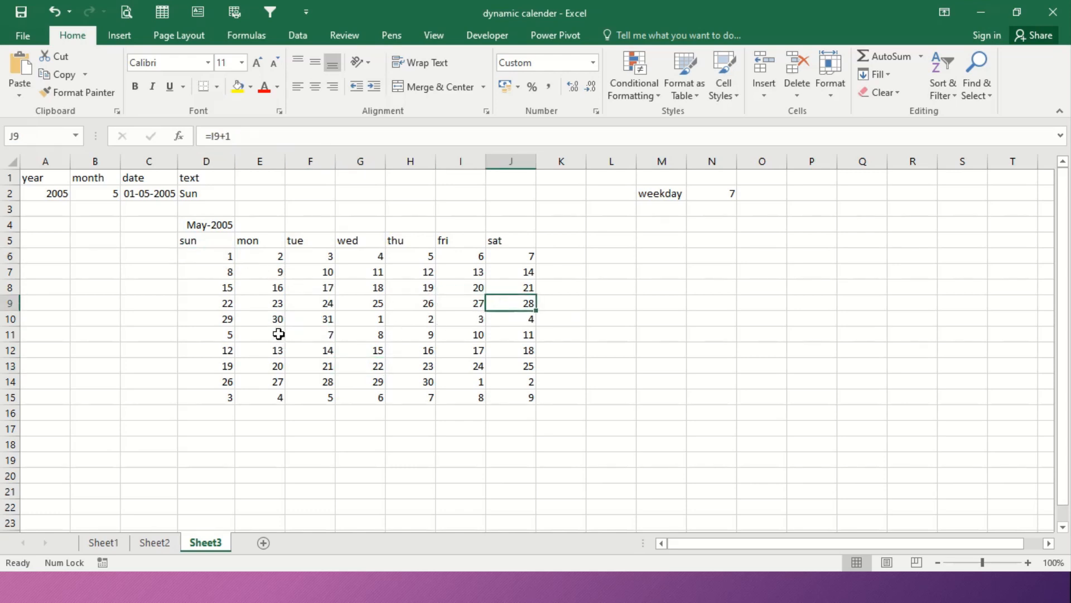
click(219, 319)
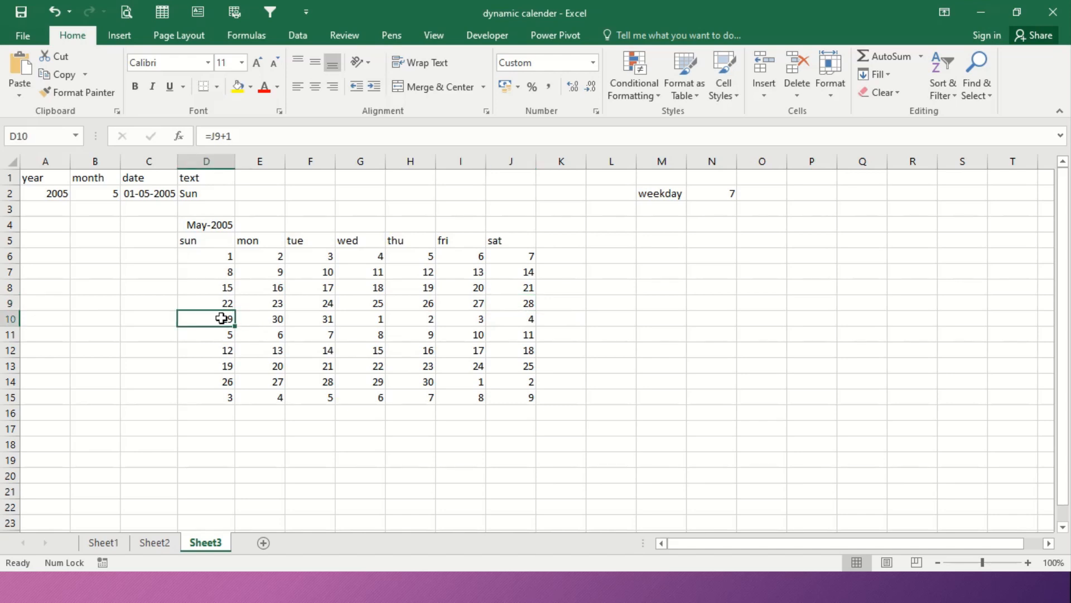
click(321, 320)
click(223, 320)
click(501, 304)
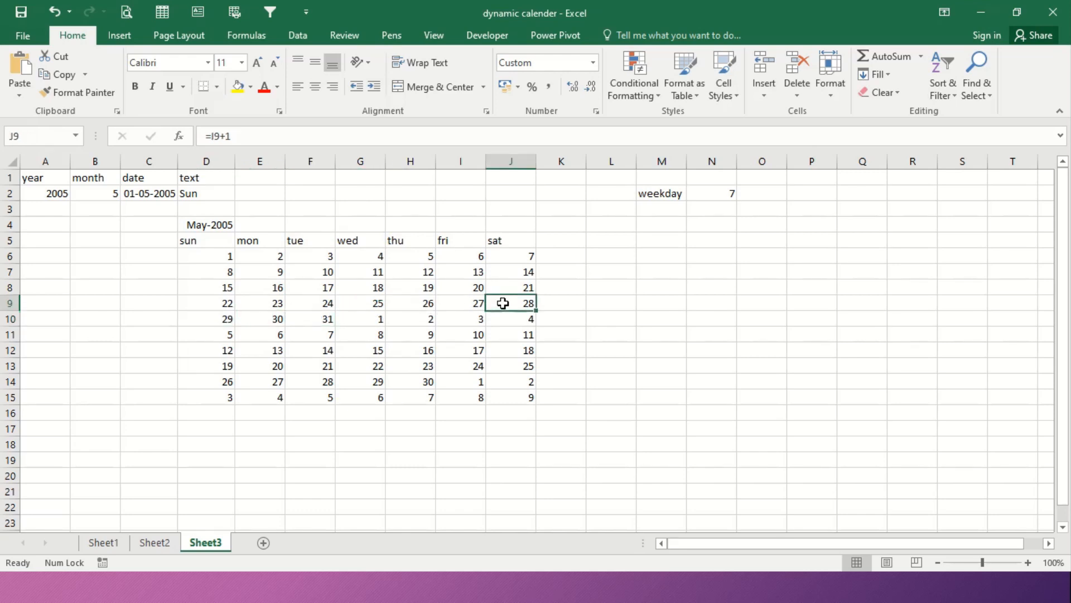
click(223, 318)
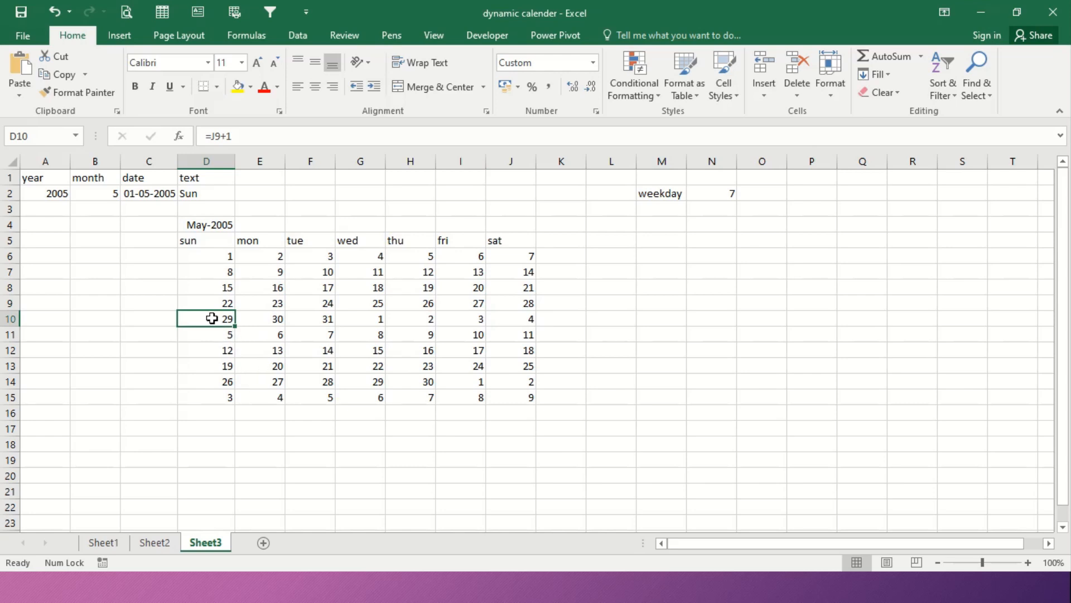
Clear the formulas from the lower calendar rows, D10:J15
mouse_move(212, 318)
mouse_down()
mouse_move(304, 369)
mouse_move(501, 383)
mouse_move(505, 392)
mouse_up()
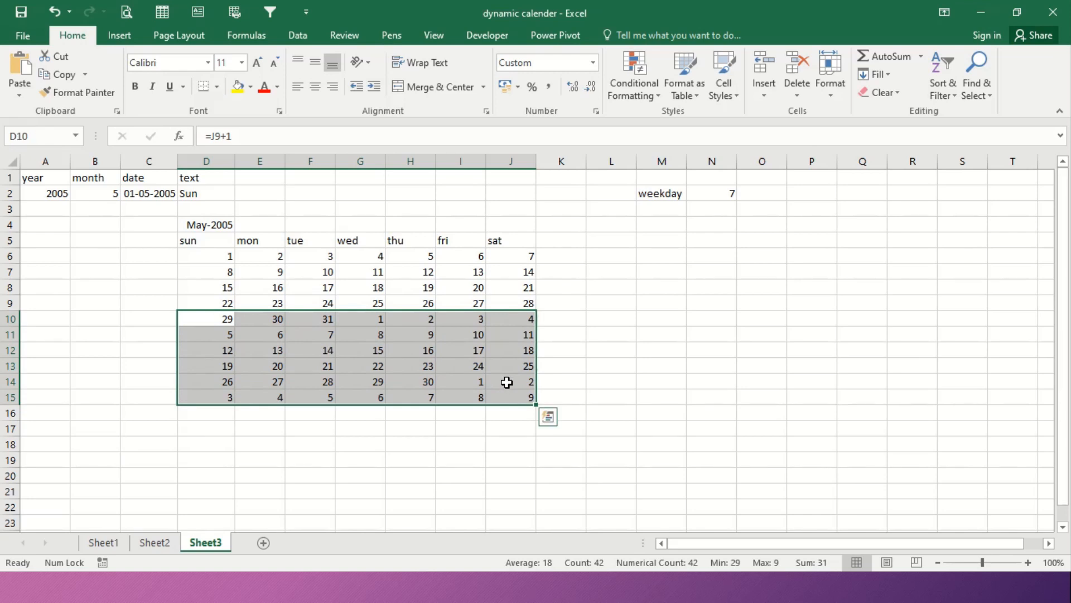
key(Delete)
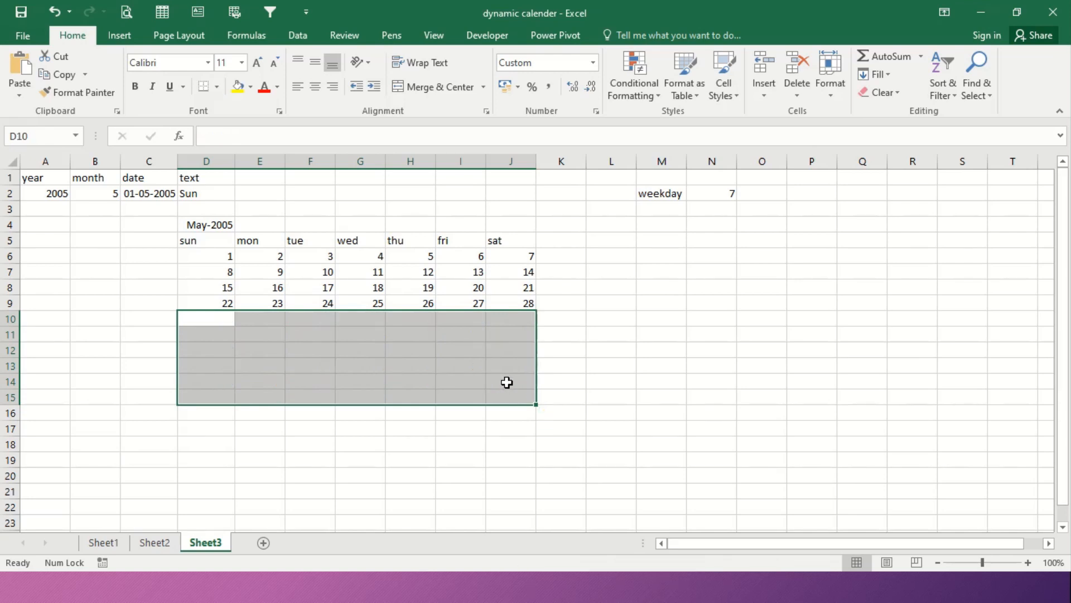
Enter =IF(J9<EOMONTH(C2,0),J9+1,"") in D10 to continue the calendar only up to the month's end
click(208, 313)
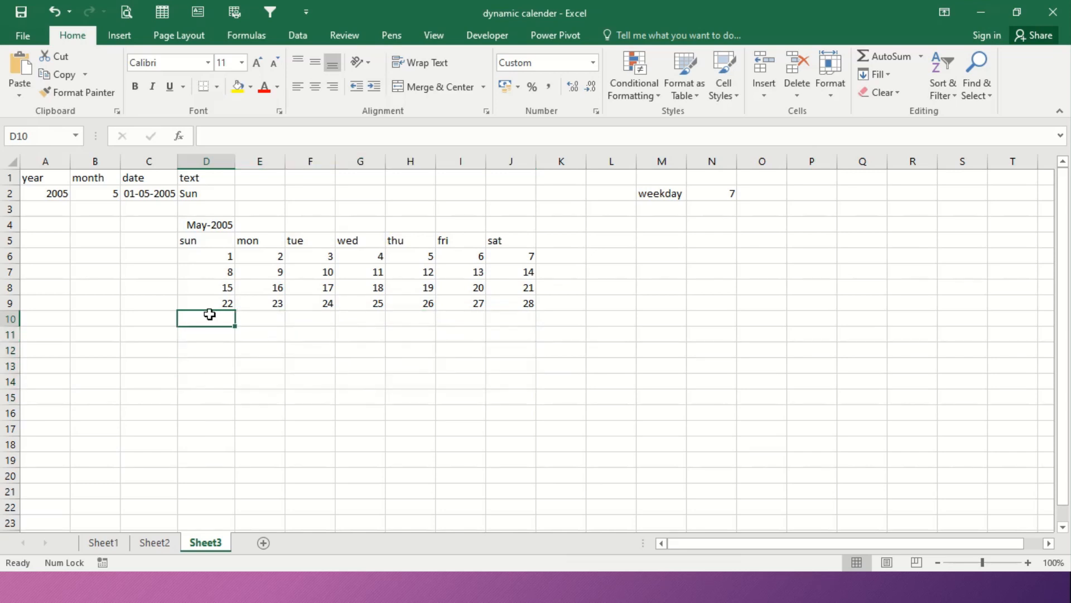
text(=)
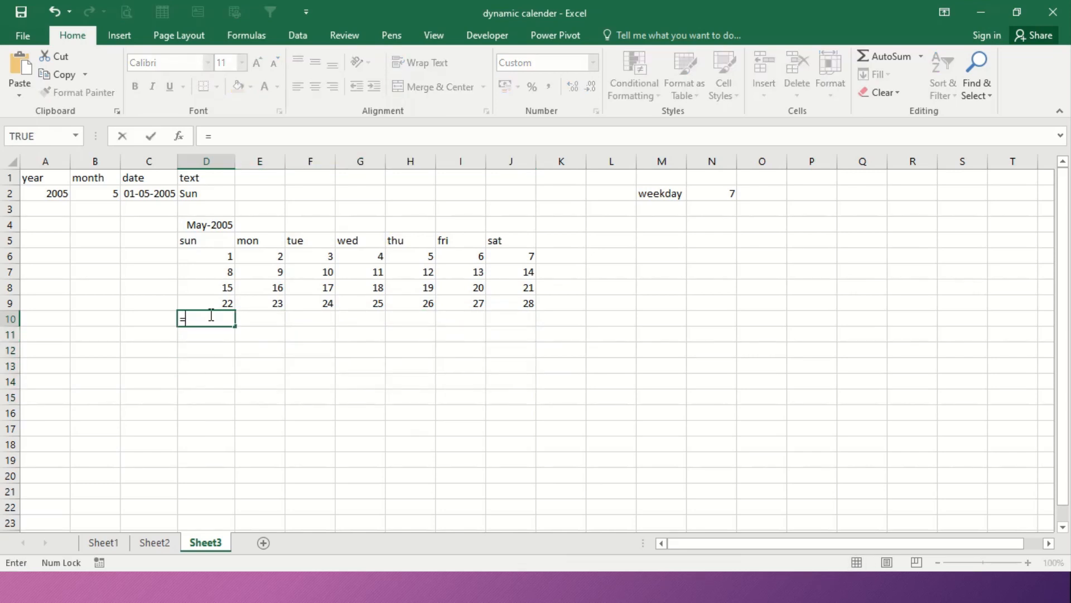
text(if)
key(Tab)
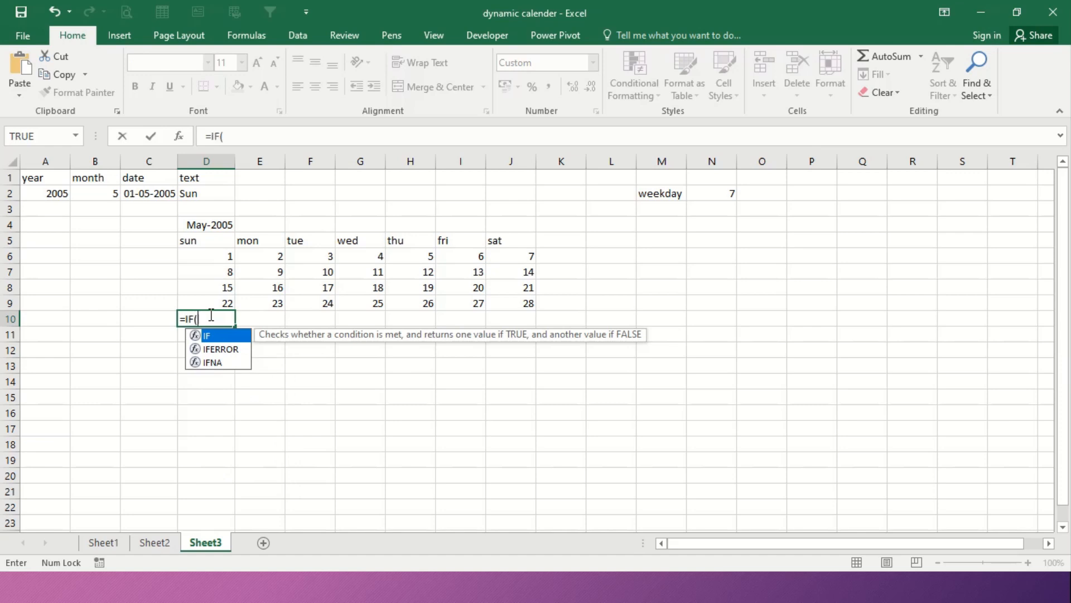
click(528, 300)
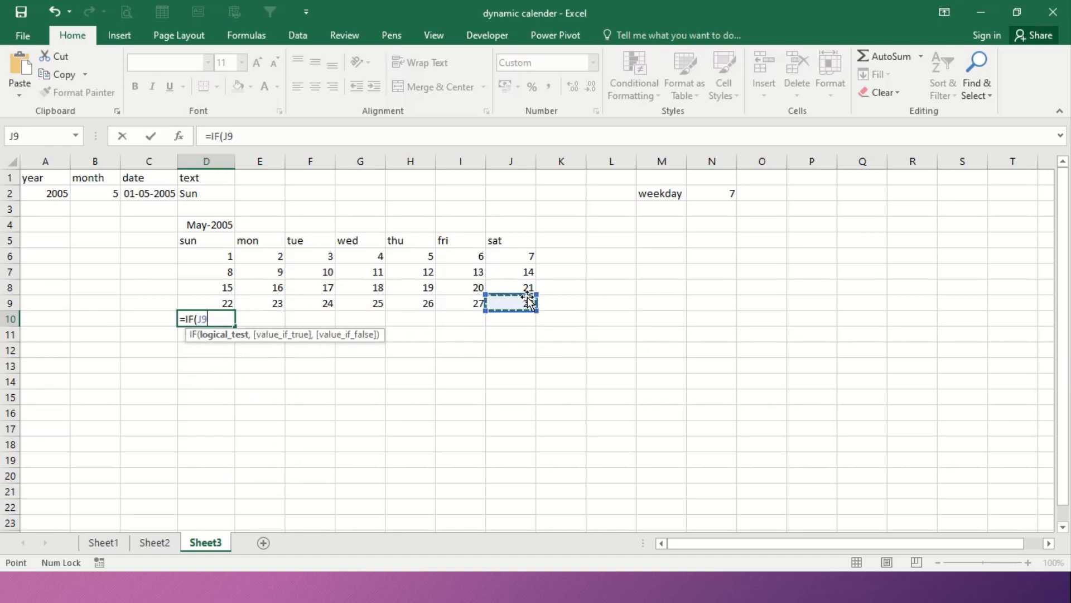
text(<eo)
key(Tab)
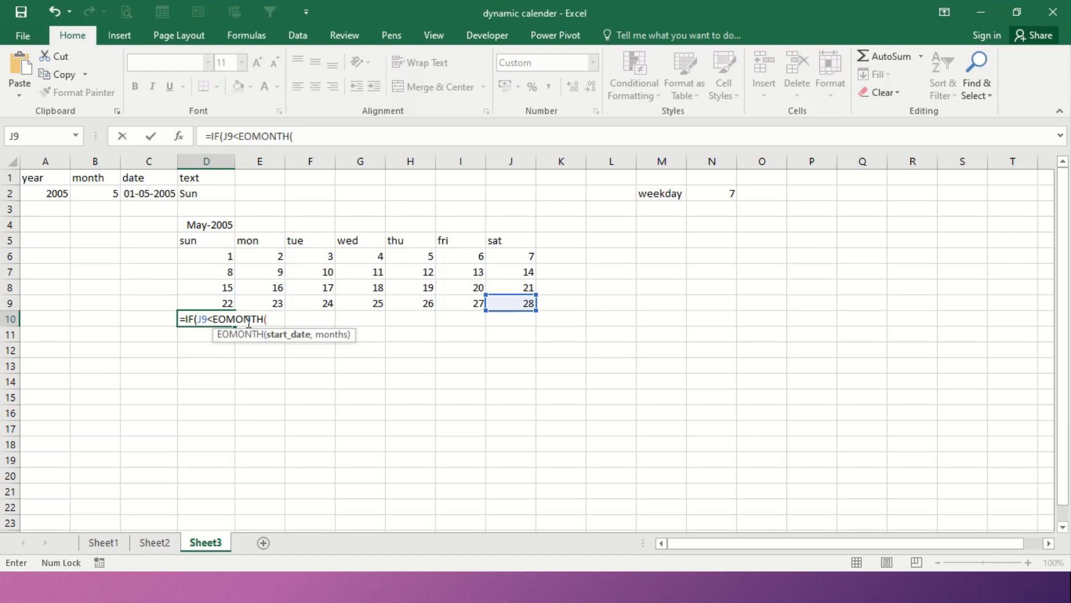
click(162, 192)
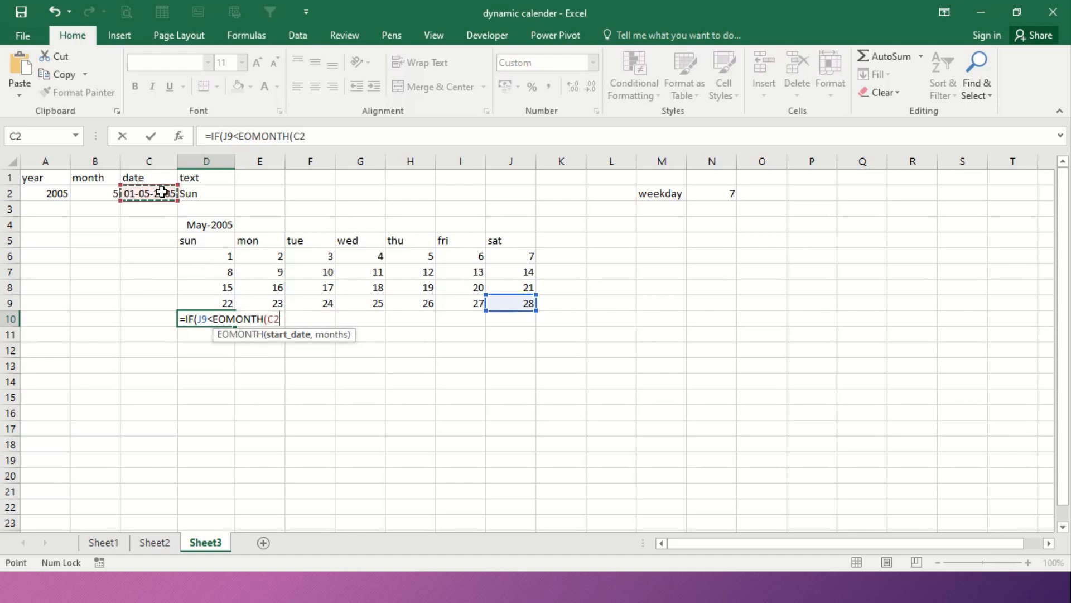
text(,)
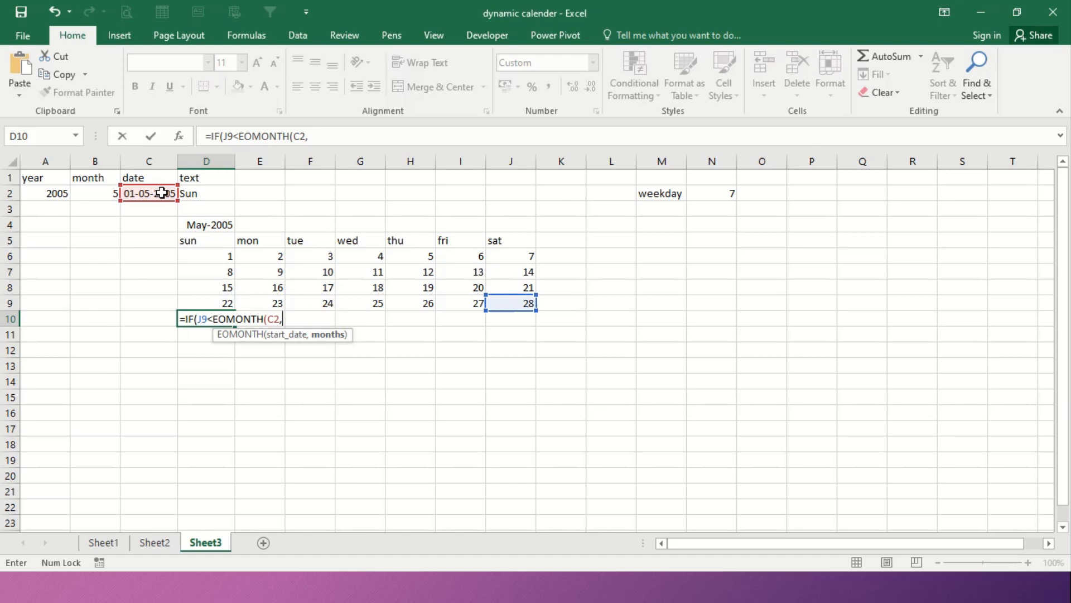
text(0),)
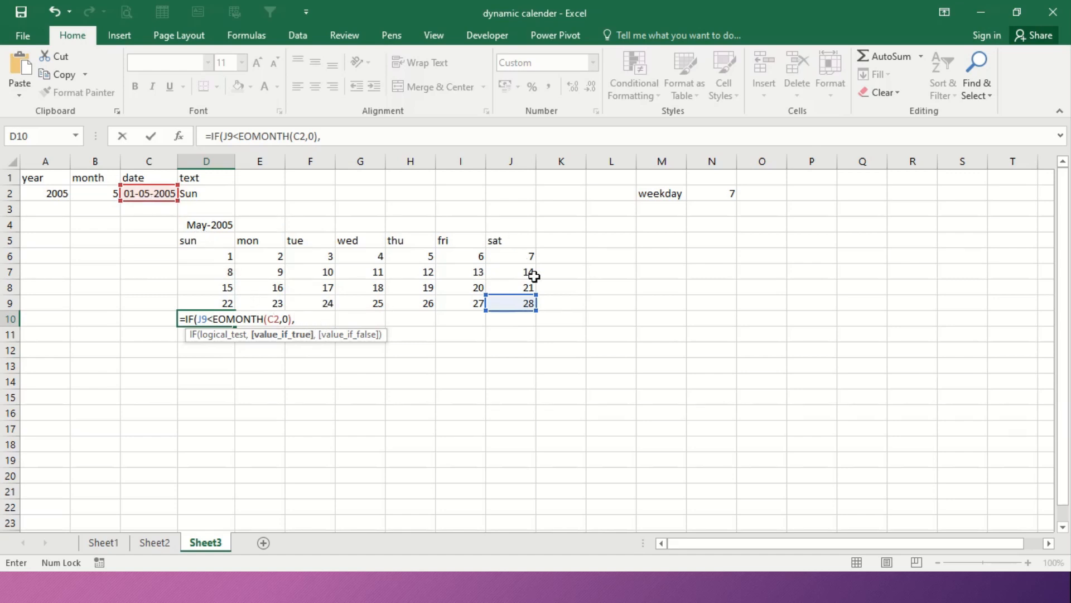
click(505, 302)
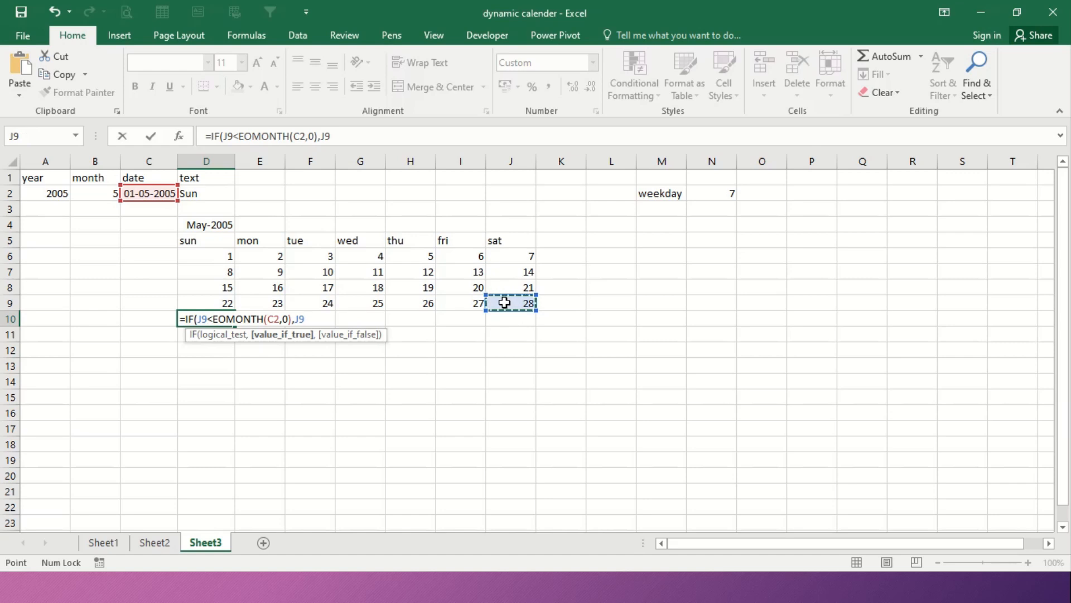
text(+1,""))
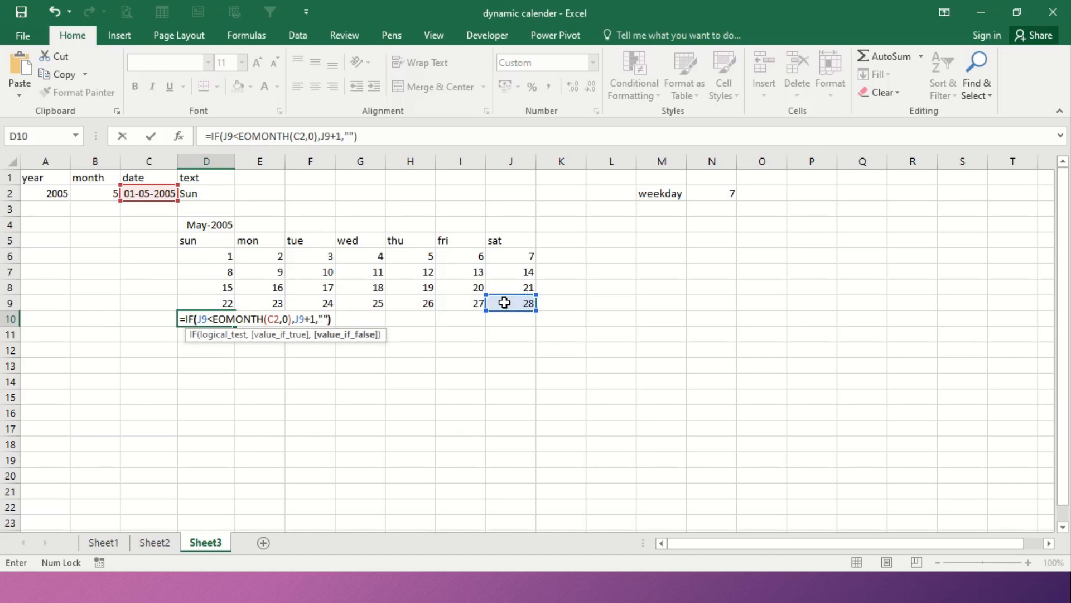
key(Return)
key(Up)
key(Up)
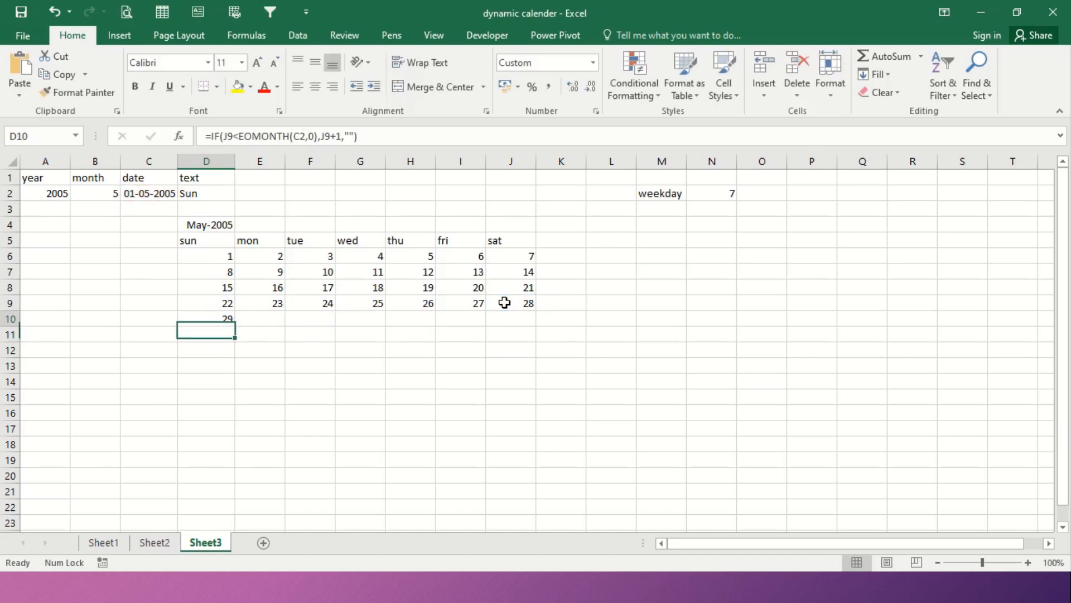
Write the formula =IF(D10<EOMONTH(C2,0),D10+1,"") in E10 for the next day of the fifth week
key(Down)
key(Right)
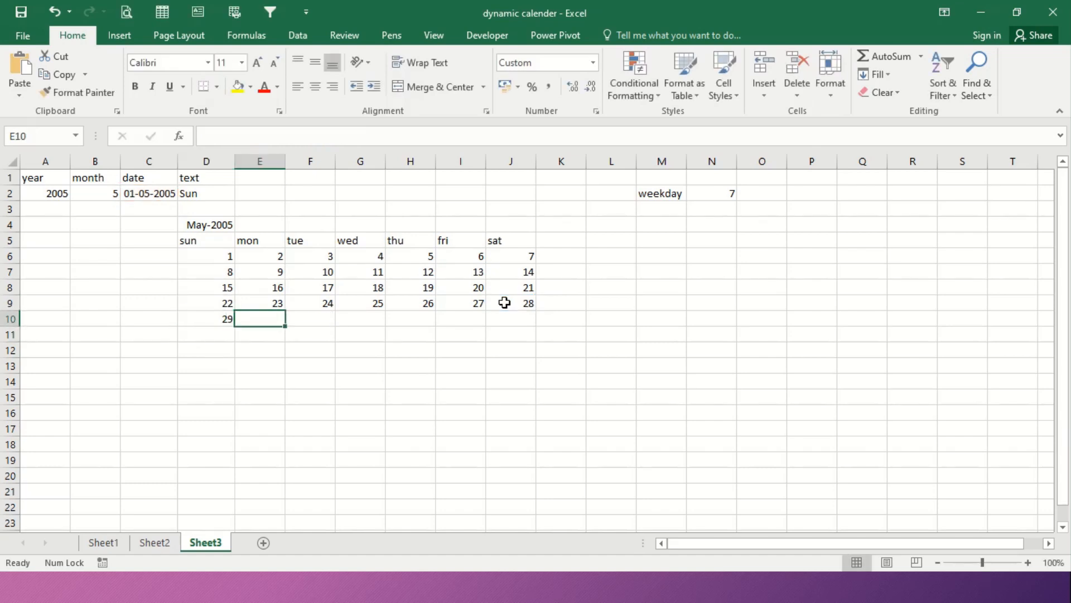
text(=if)
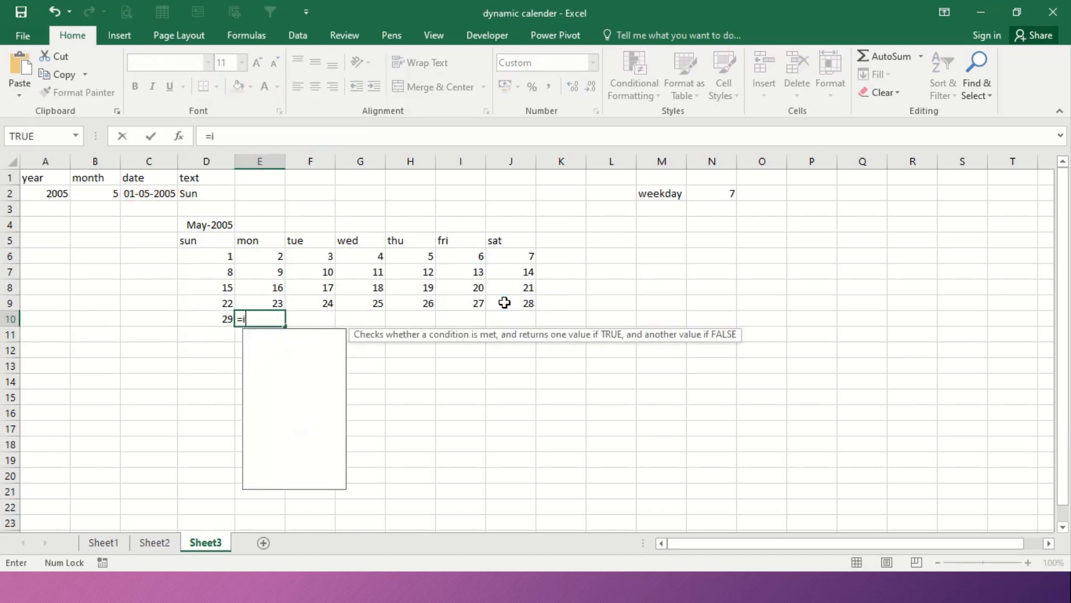
key(Tab)
key(Left)
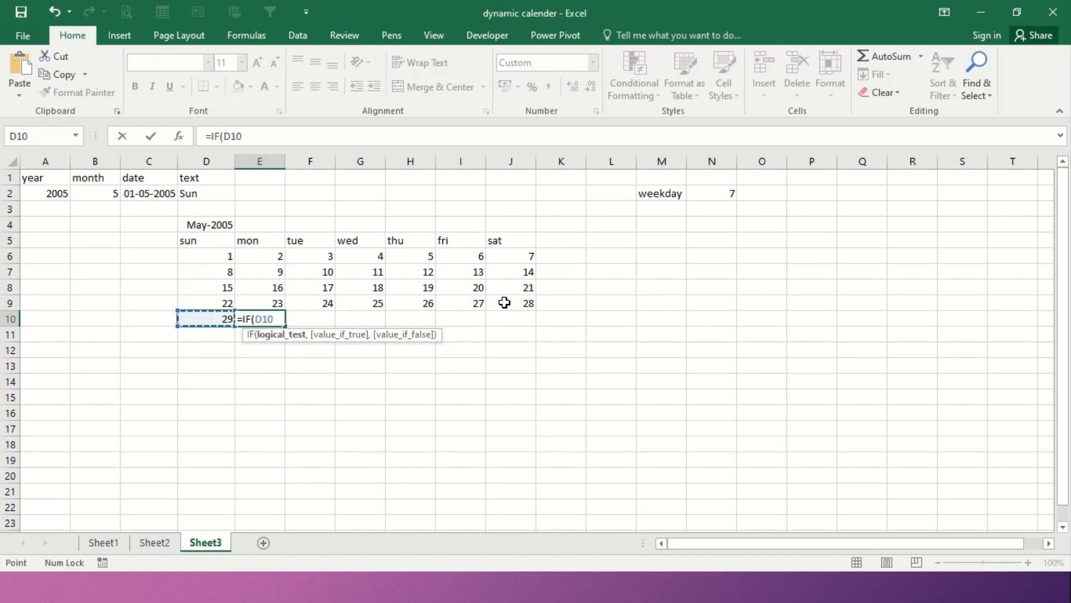
text(<eo)
key(Tab)
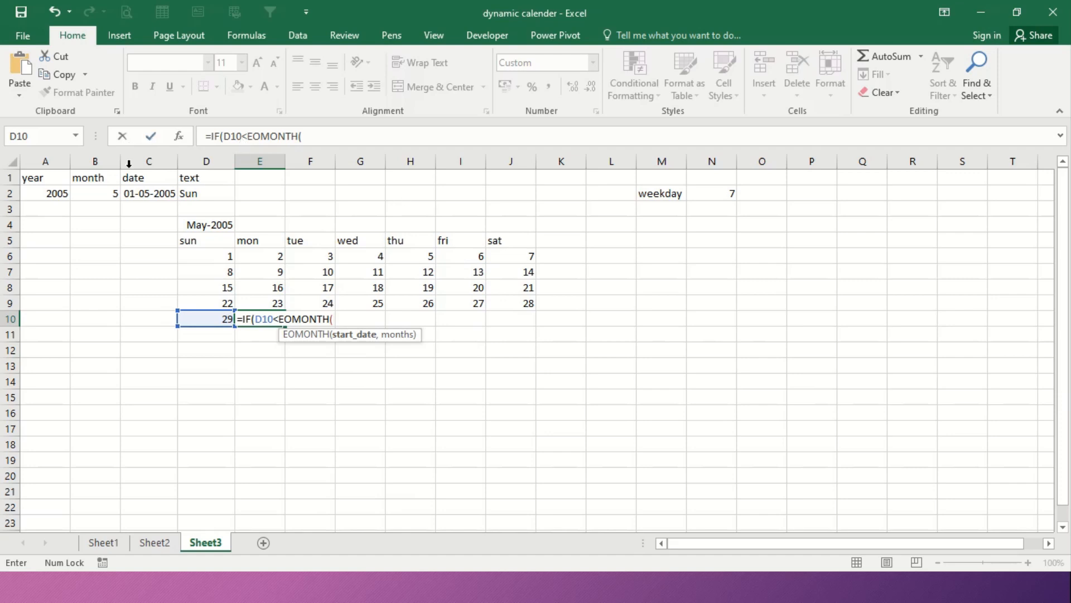
click(151, 193)
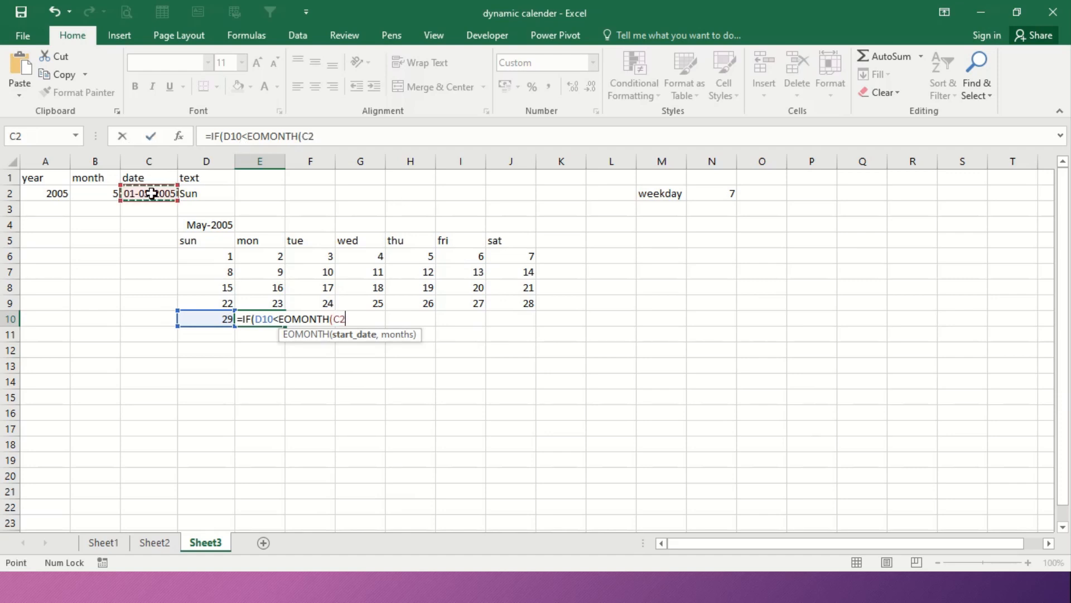
text(,0)
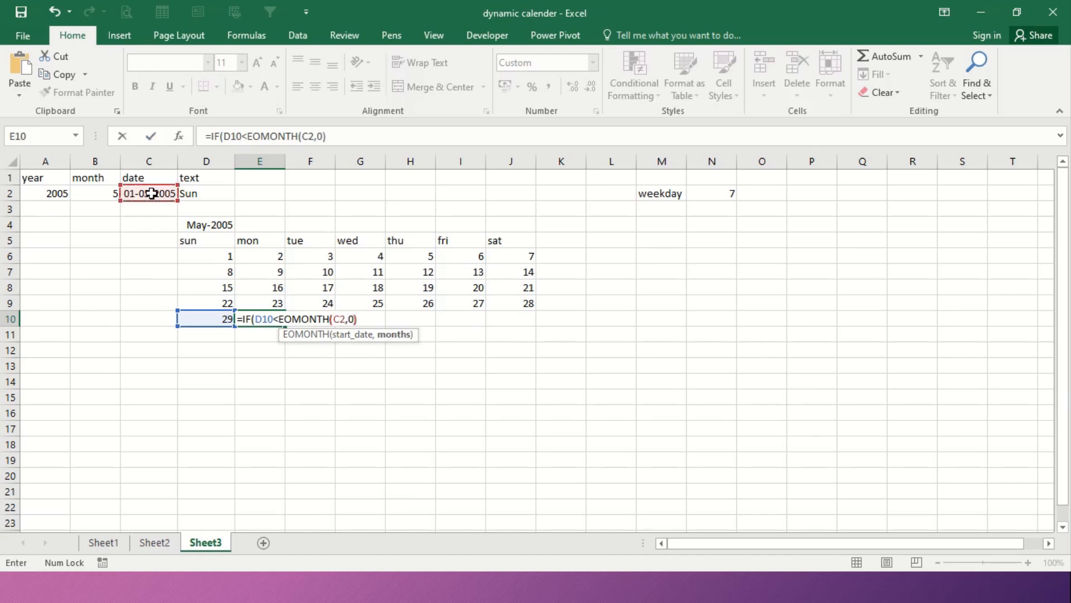
text(),)
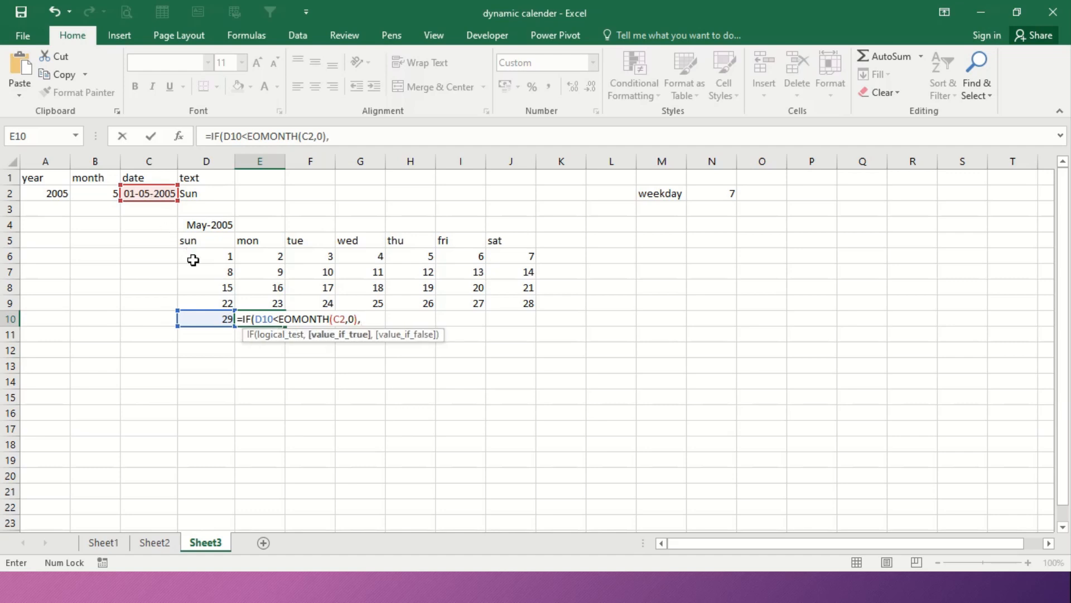
click(218, 318)
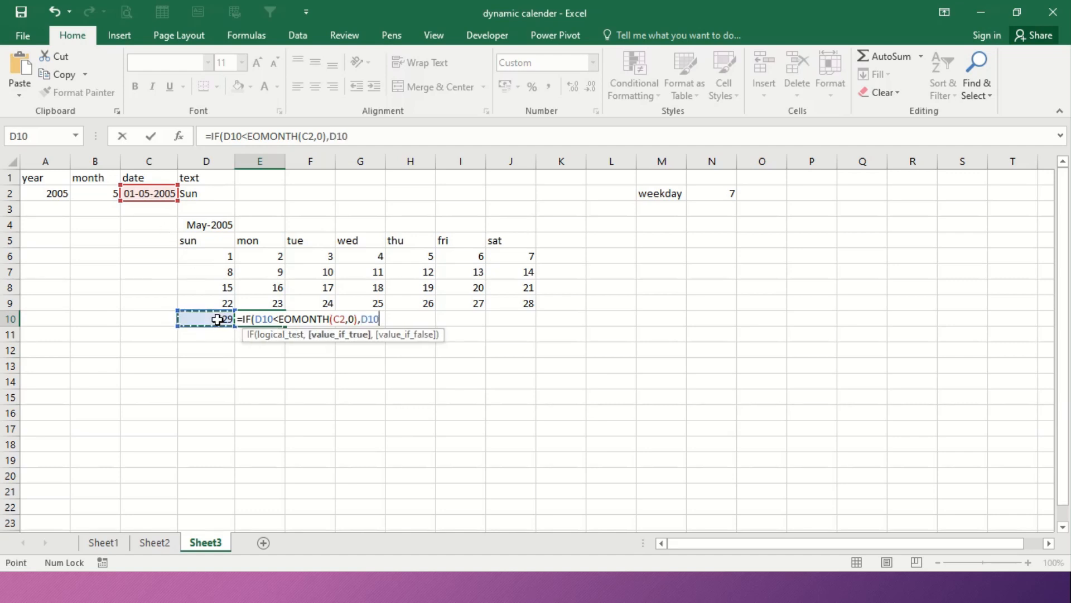
text(+1)
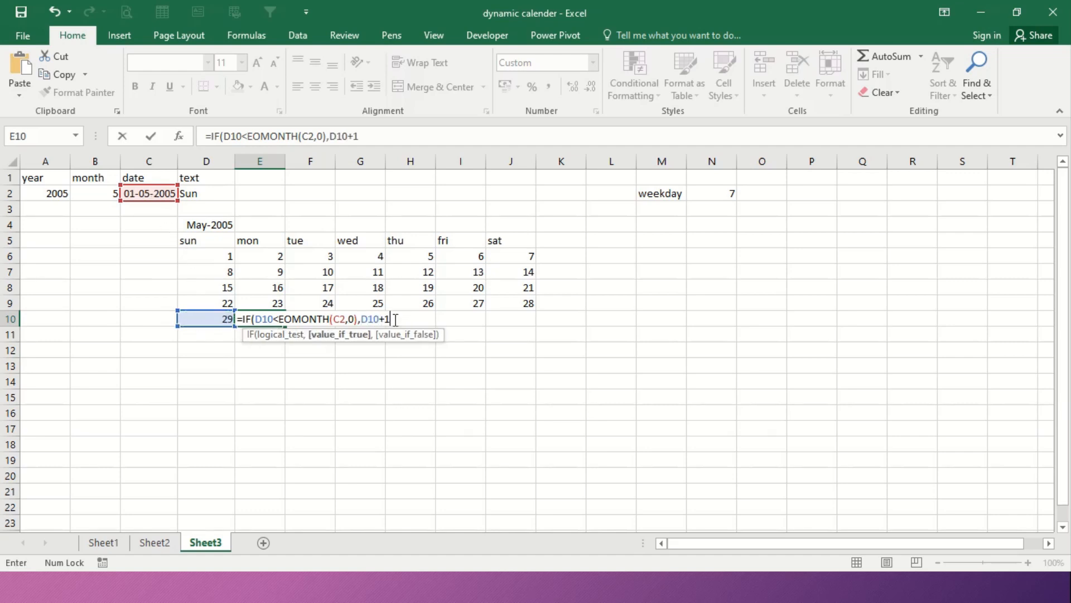
text(,)
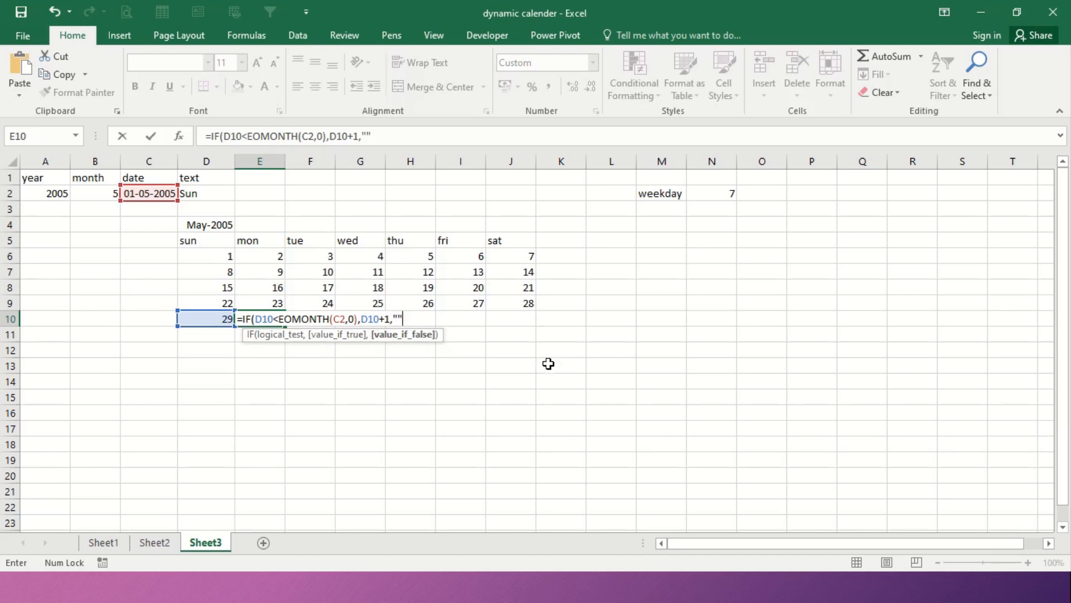
text(""))
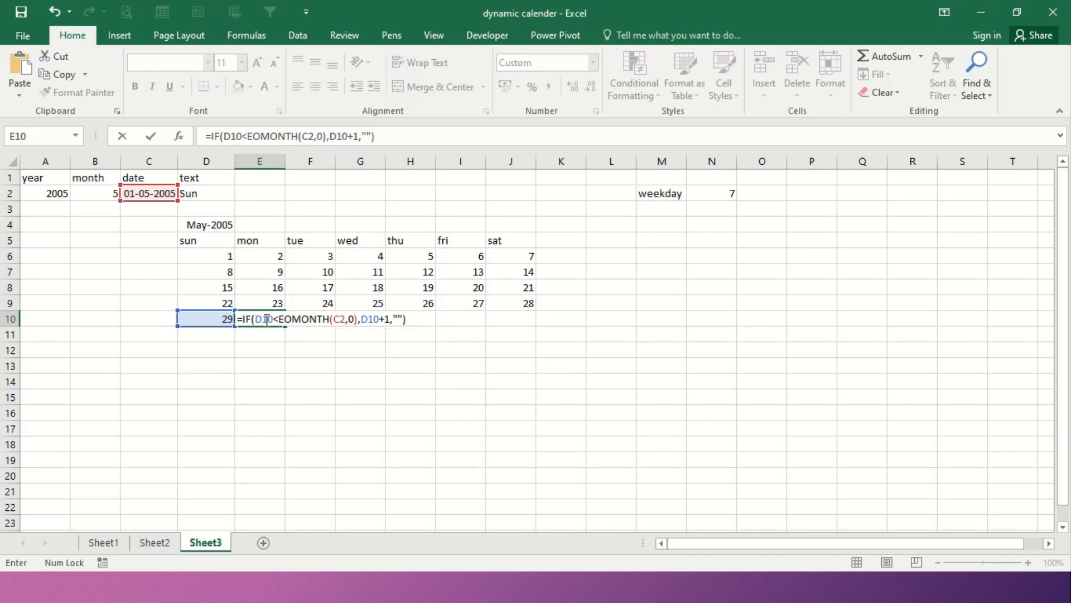
Make the C2 reference absolute in E10's formula and fill the formula across to J10
click(344, 319)
key(F4)
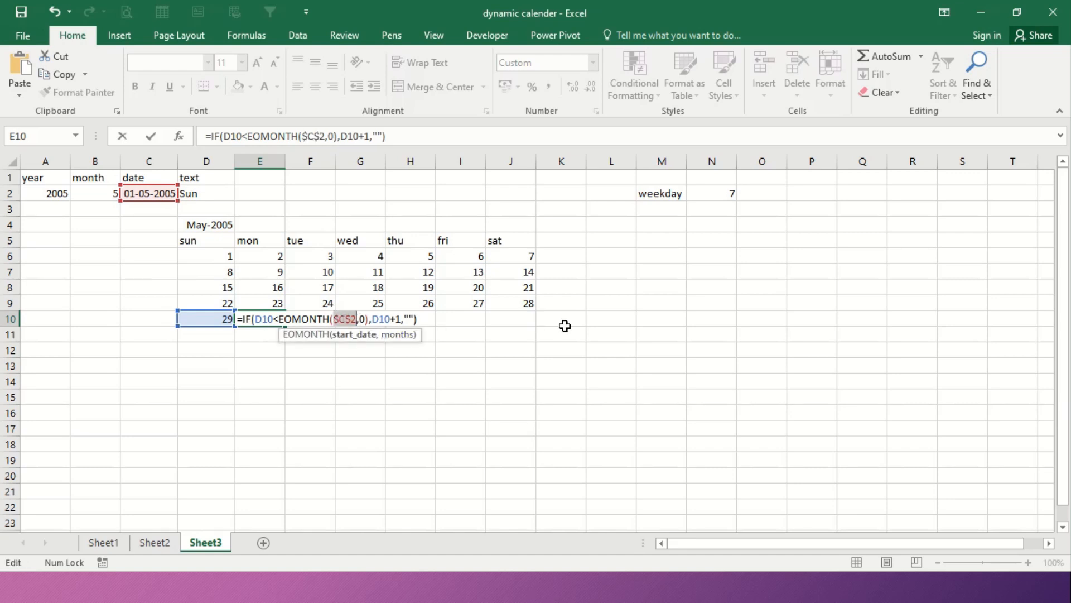
key(Return)
key(Up)
key(shift+Right)
key(shift+Right)
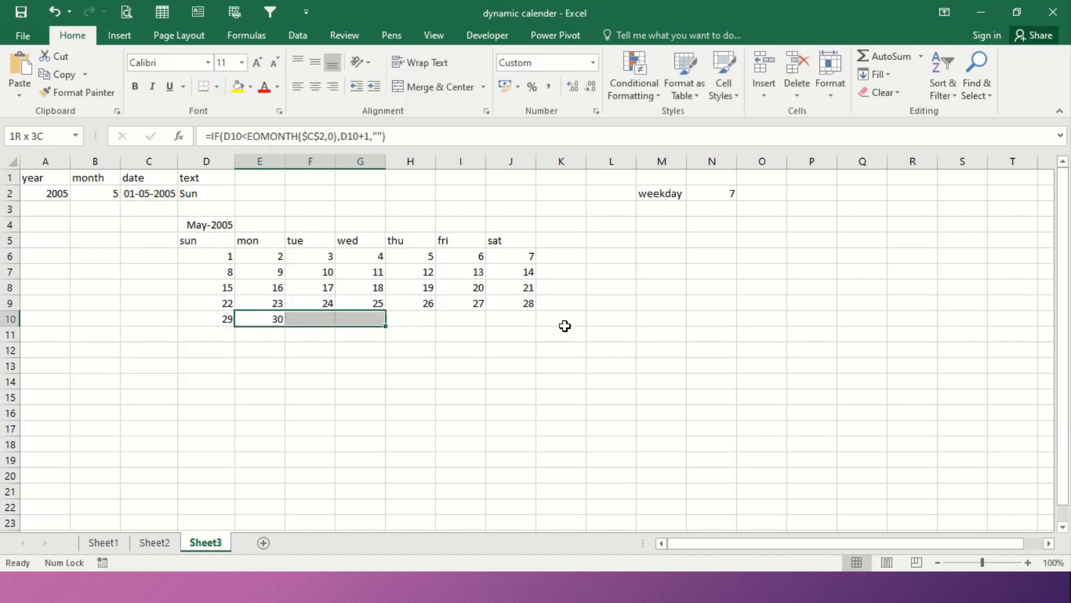
key(shift+Right)
key(shift+Right)
key(shift+Right)
key(ctrl+r)
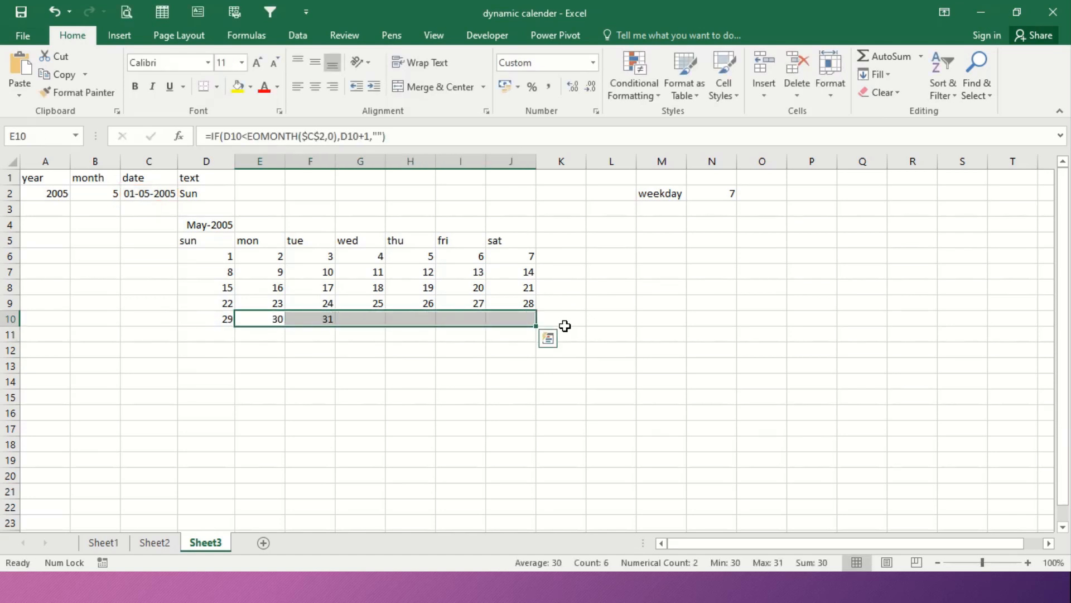
Enter =IF(J10<EOMONTH(D4,0),J10+1,"") in D11 to start the sixth calendar week only within the month
click(218, 333)
text(=)
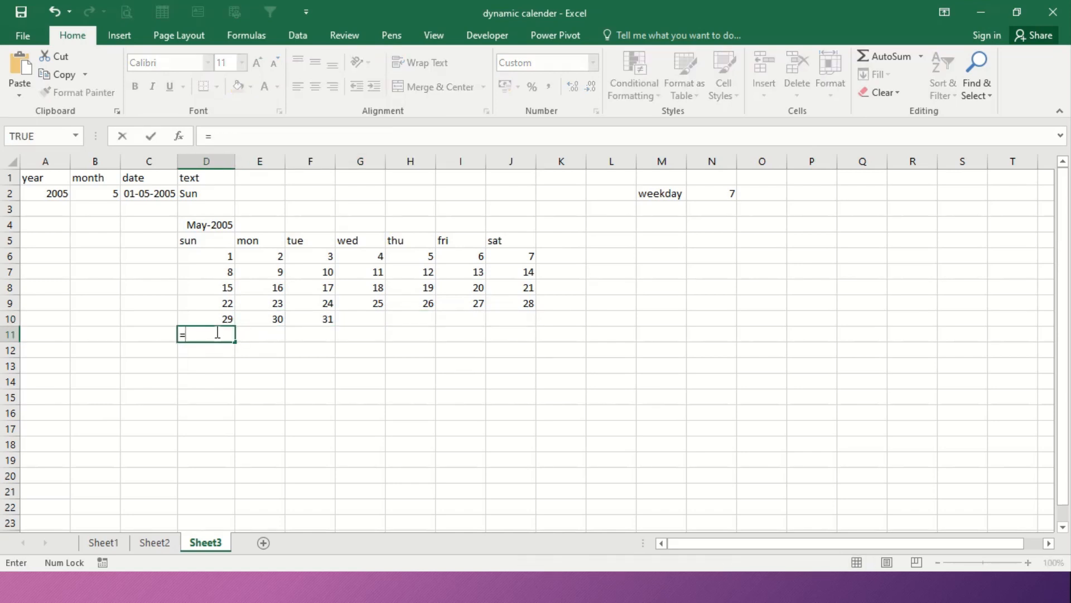
text(if)
key(Tab)
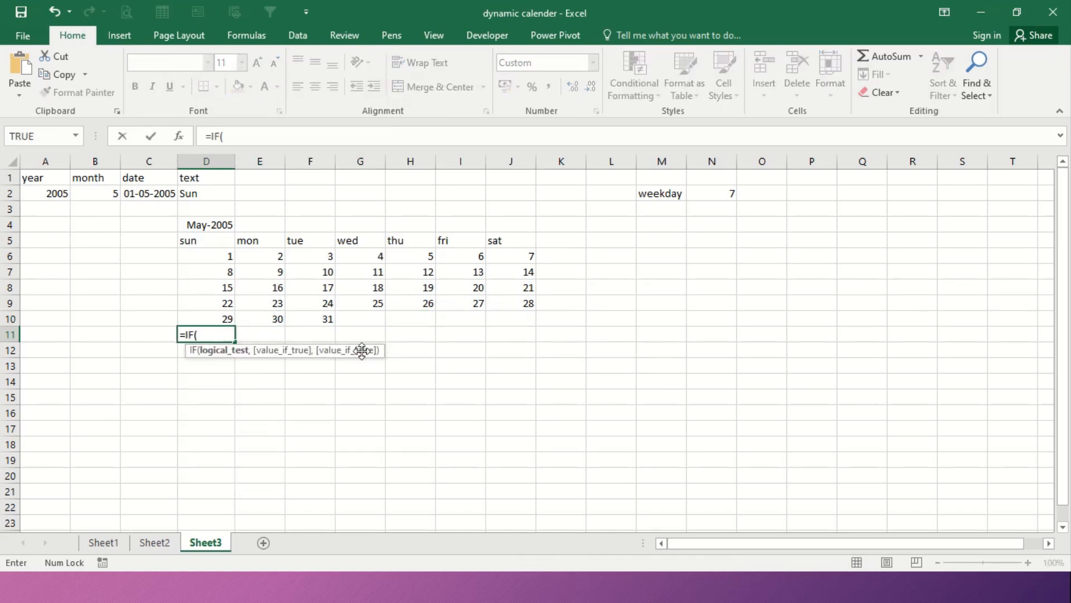
click(522, 320)
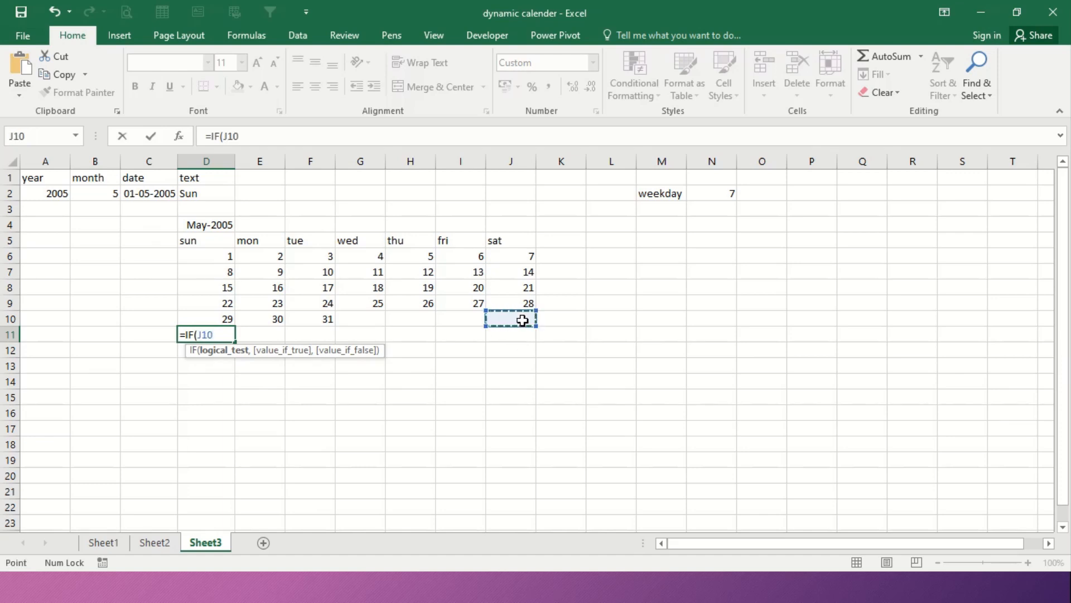
text(<eo)
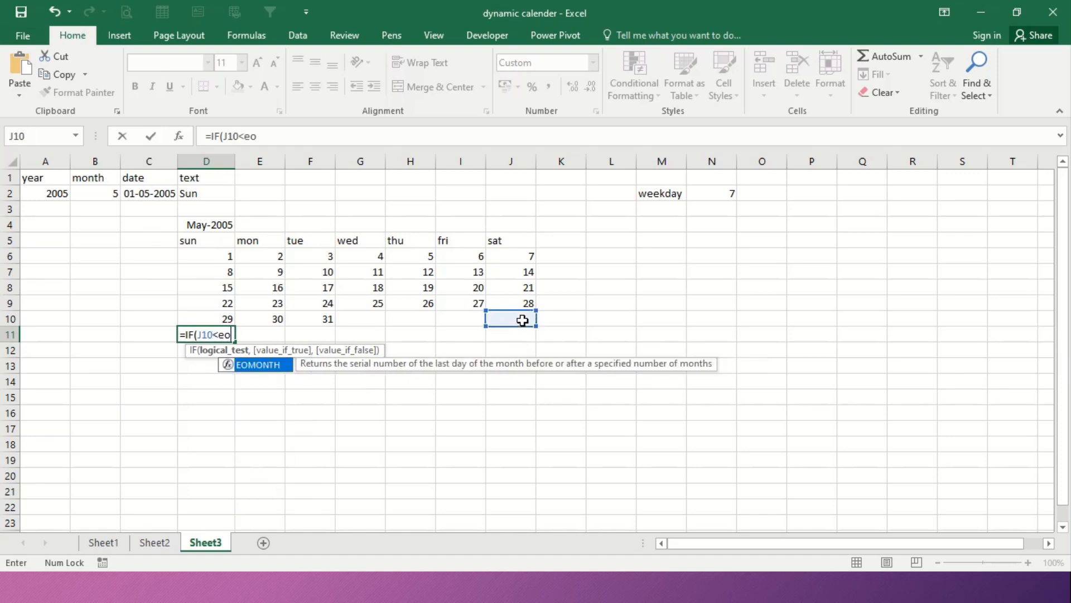
key(Tab)
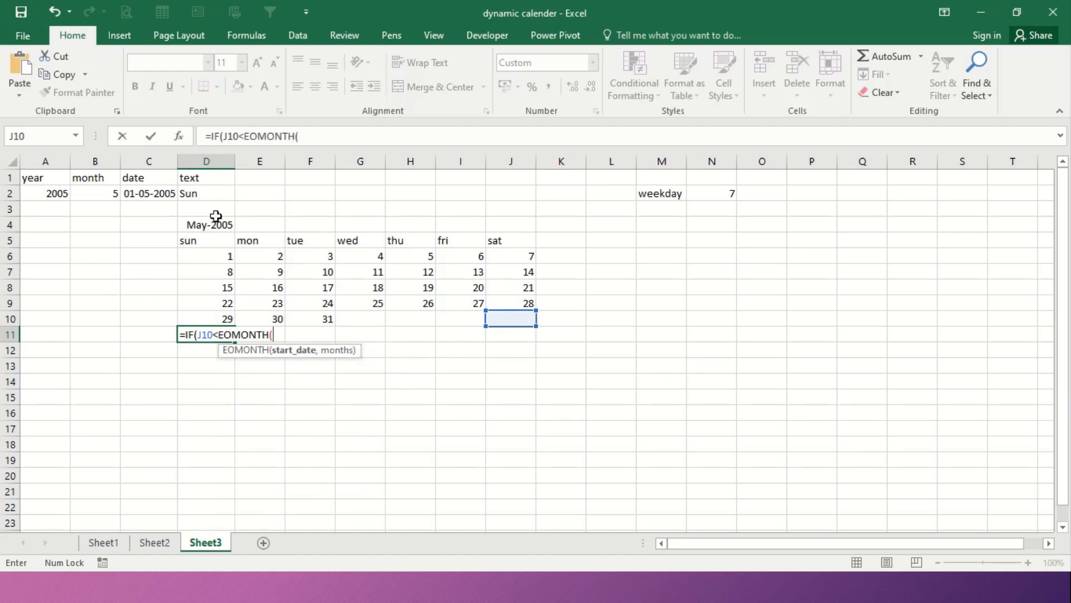
click(208, 225)
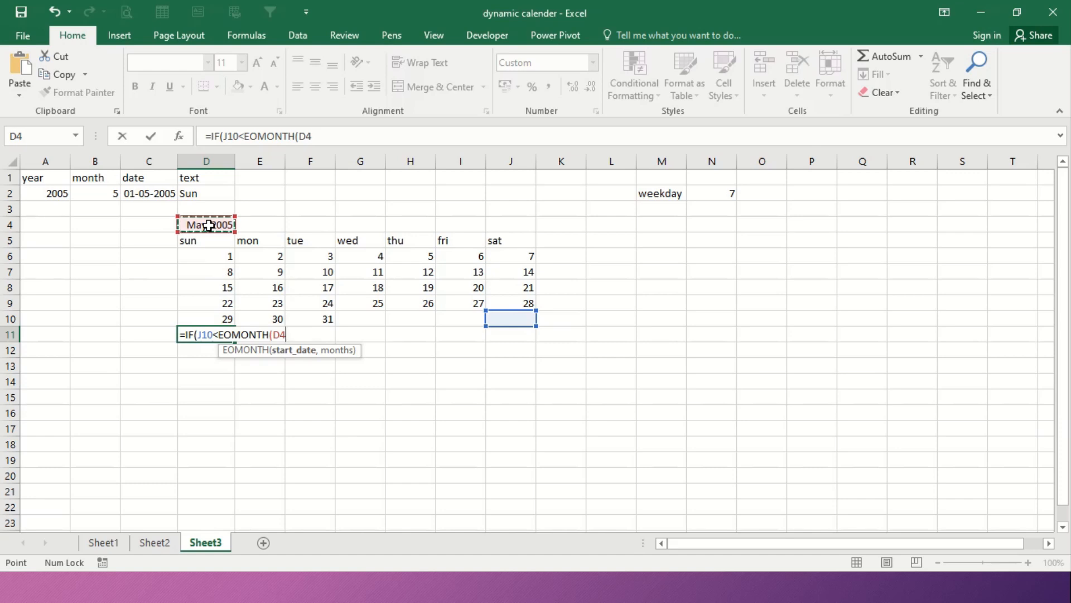
mouse_move(513, 7)
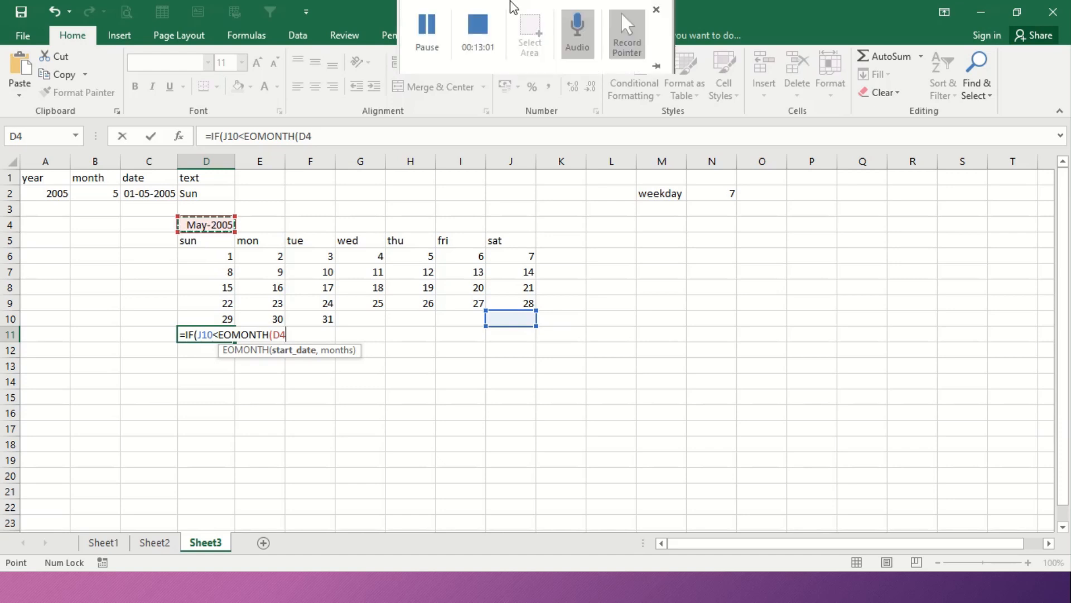
click(427, 28)
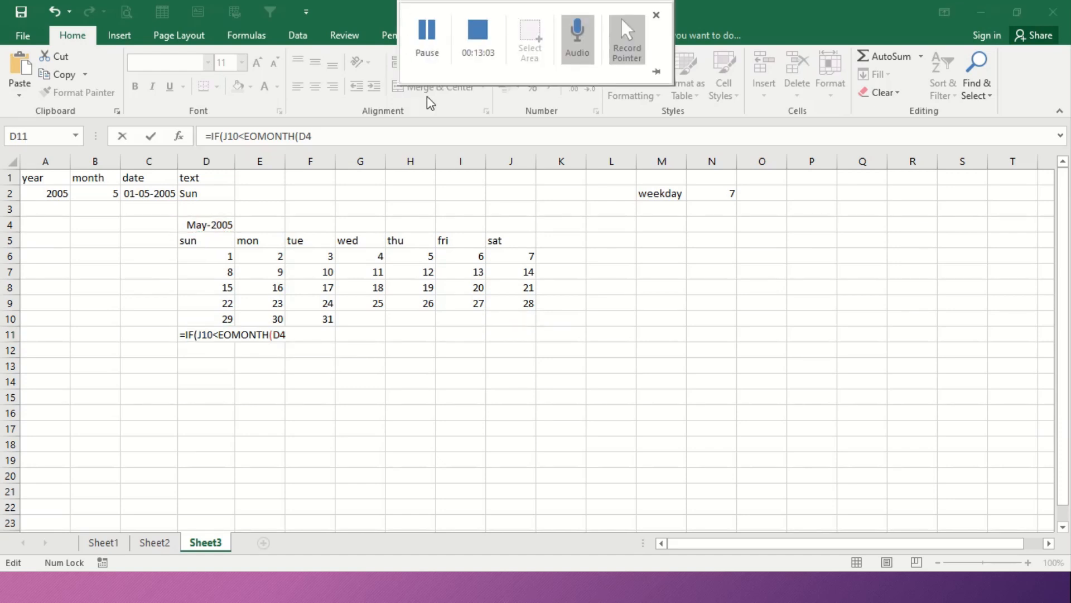
click(297, 336)
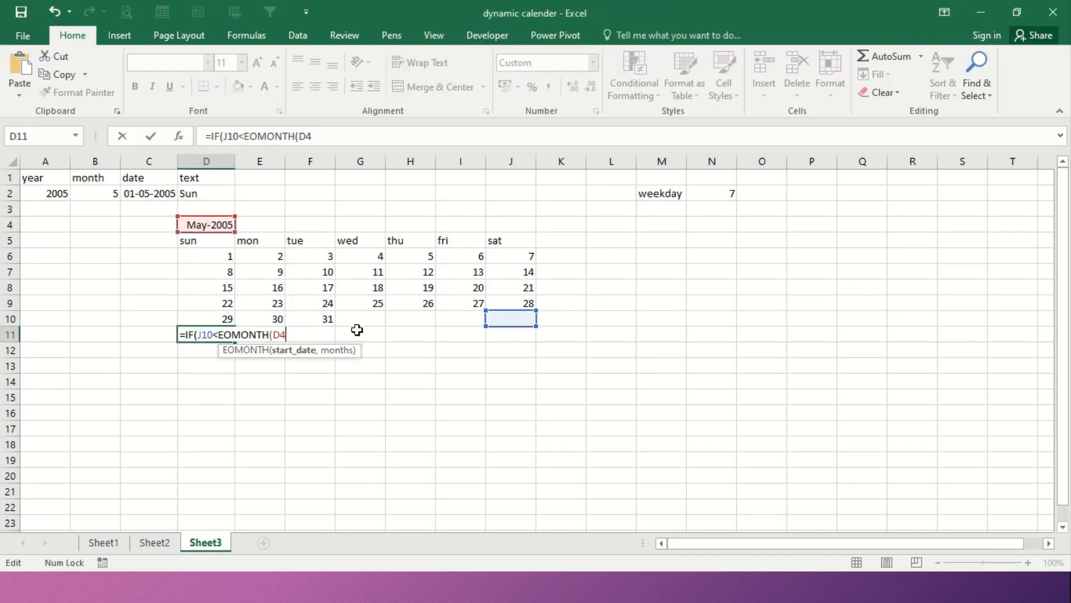
text(,)
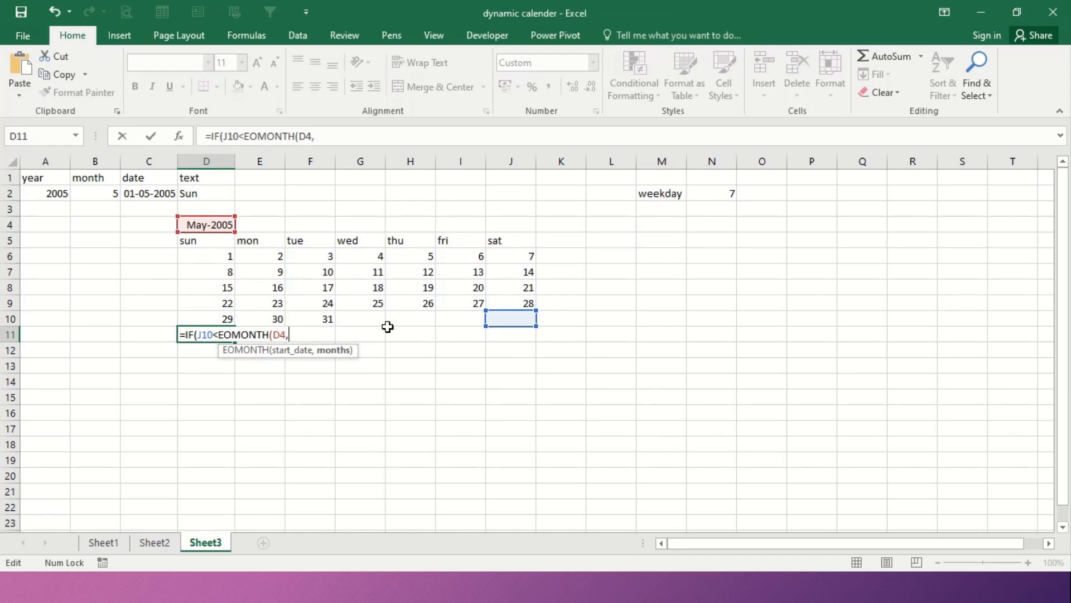
text(0),)
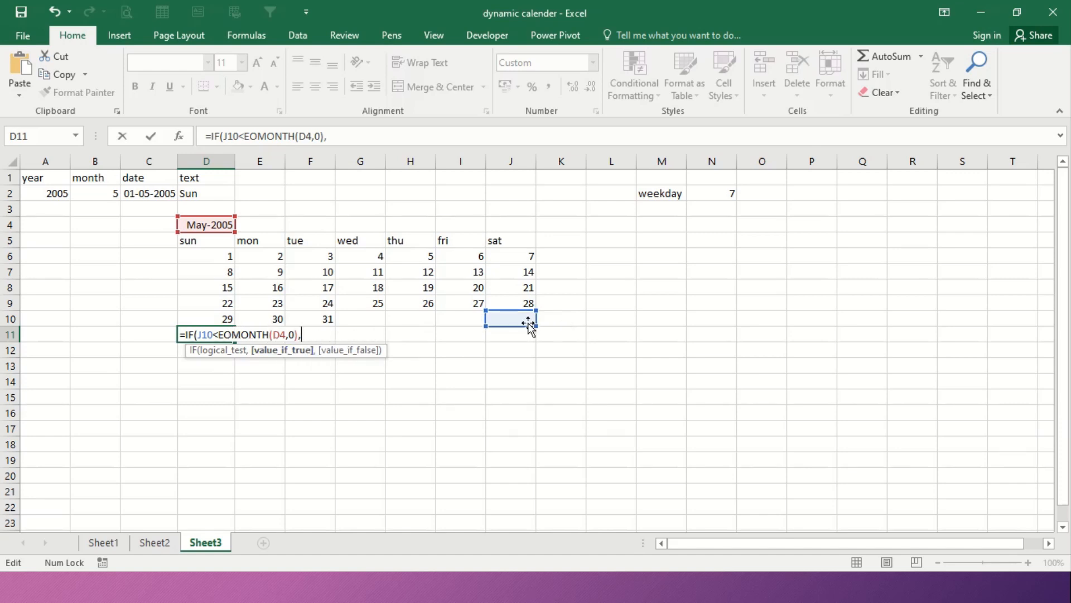
click(506, 318)
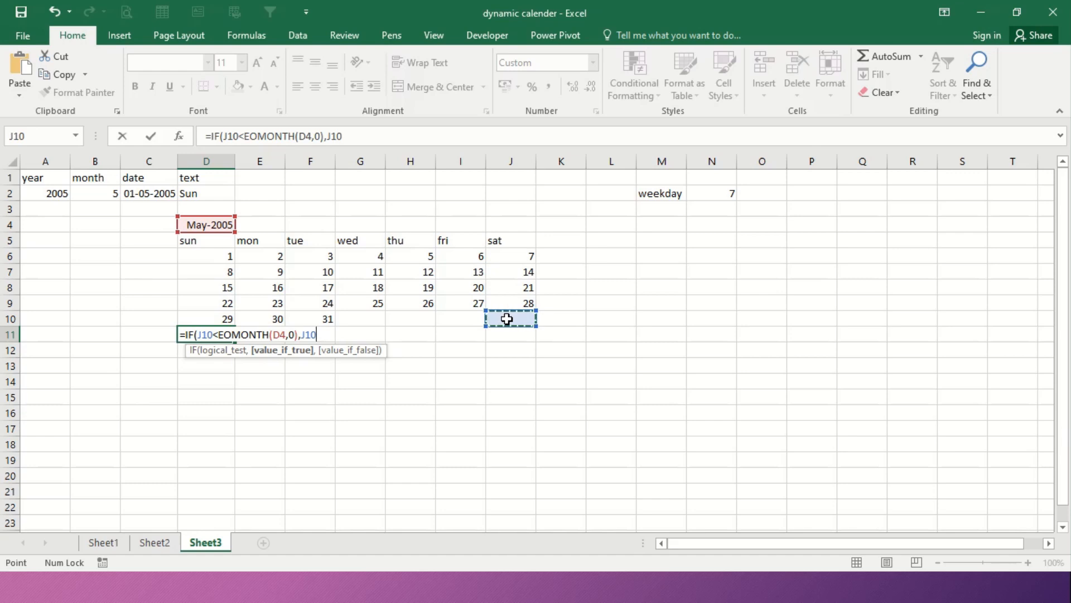
text(+1,)
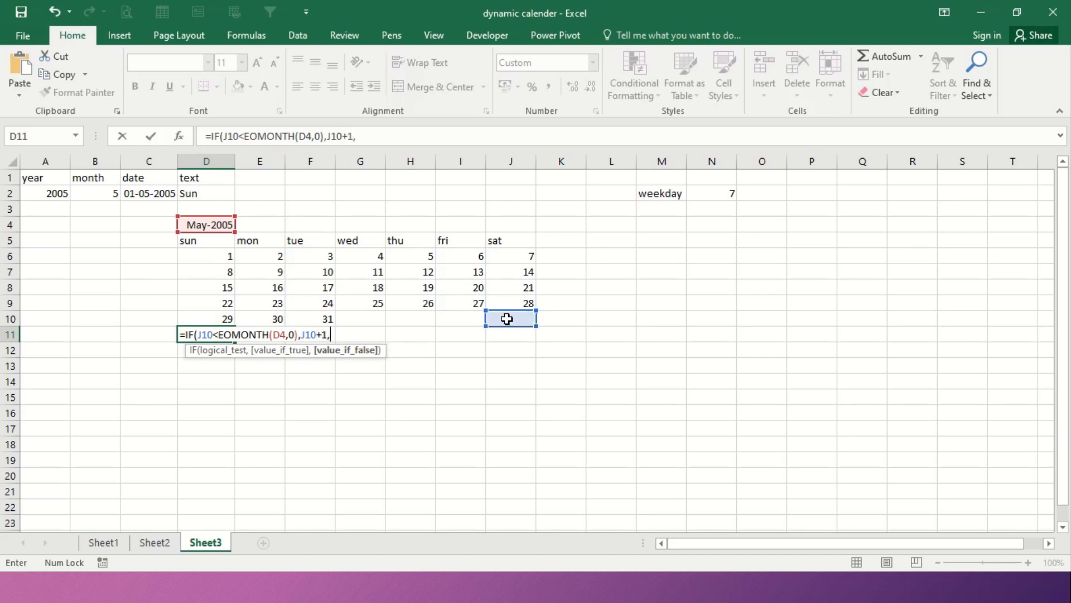
text(""))
key(Return)
Enter =IF(D11<EOMONTH($D$4,0),D11+1,"") in E11 for the next day of the sixth week
click(266, 334)
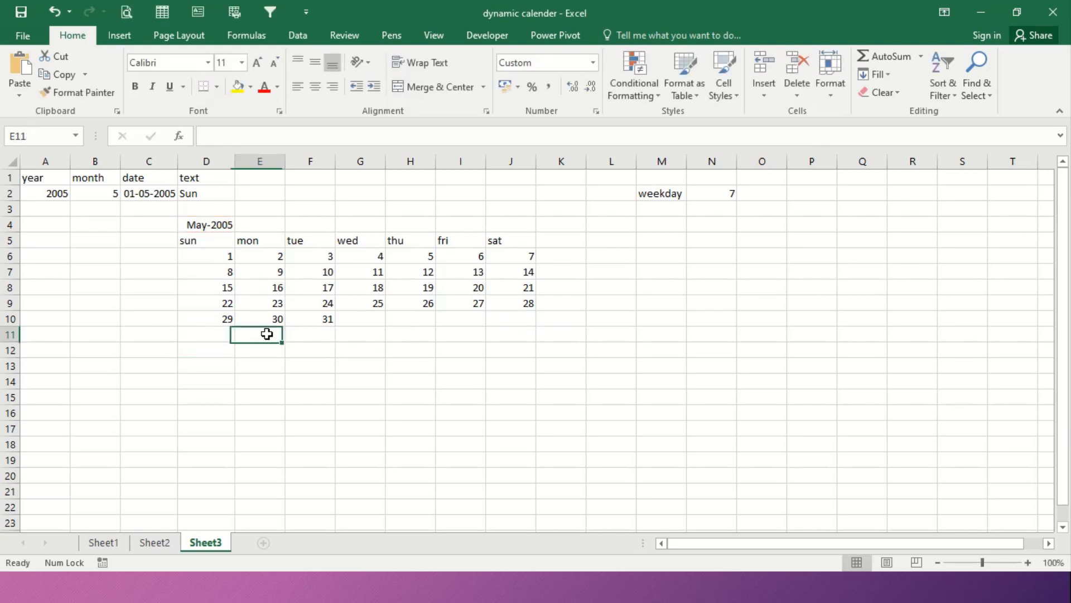
text(=if)
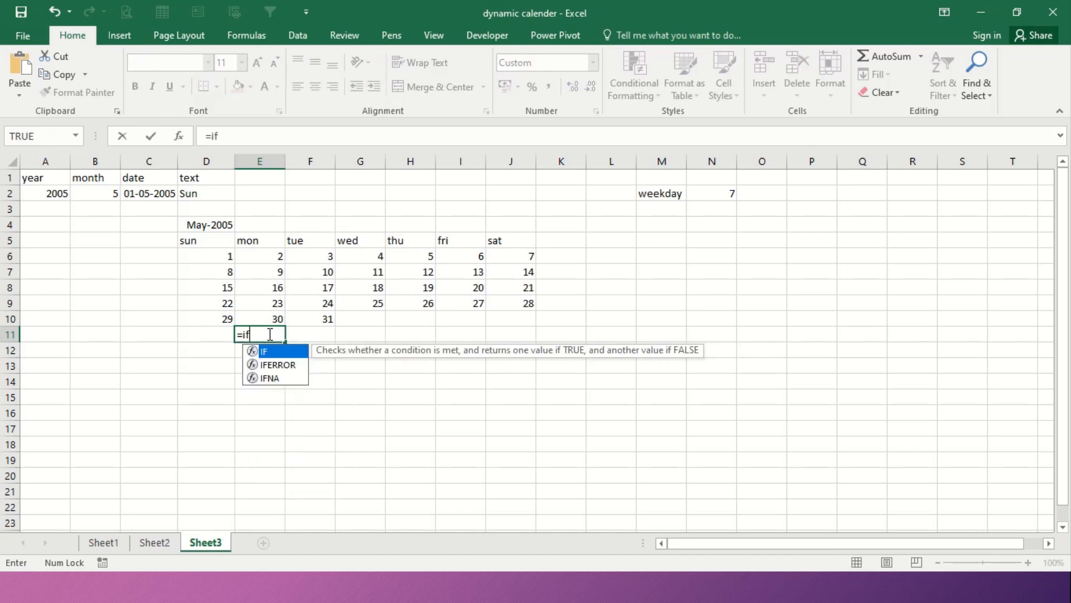
key(Tab)
key(Left)
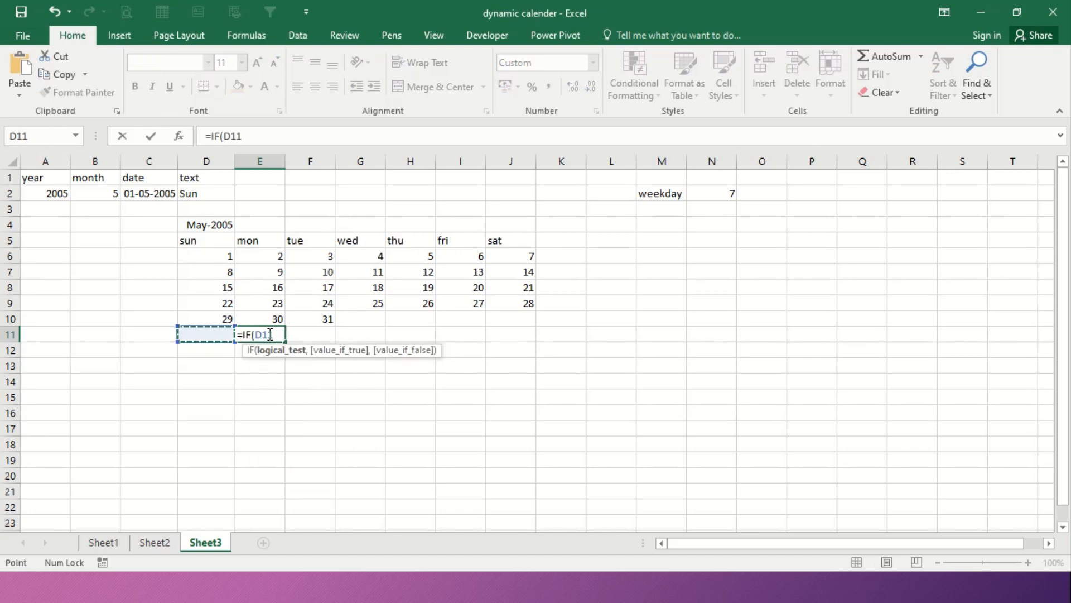
text(<eo)
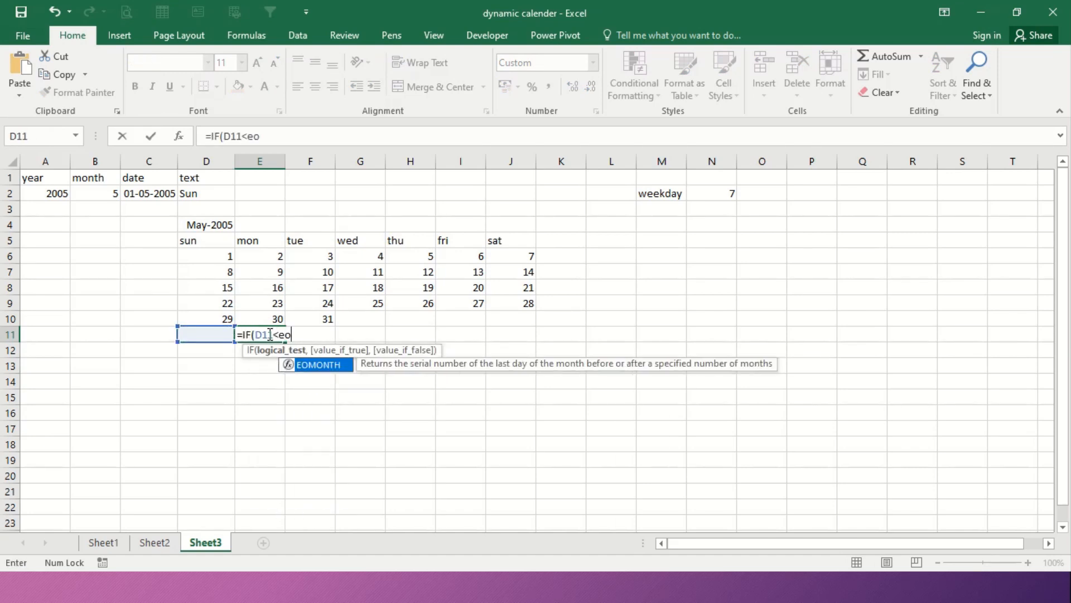
key(Tab)
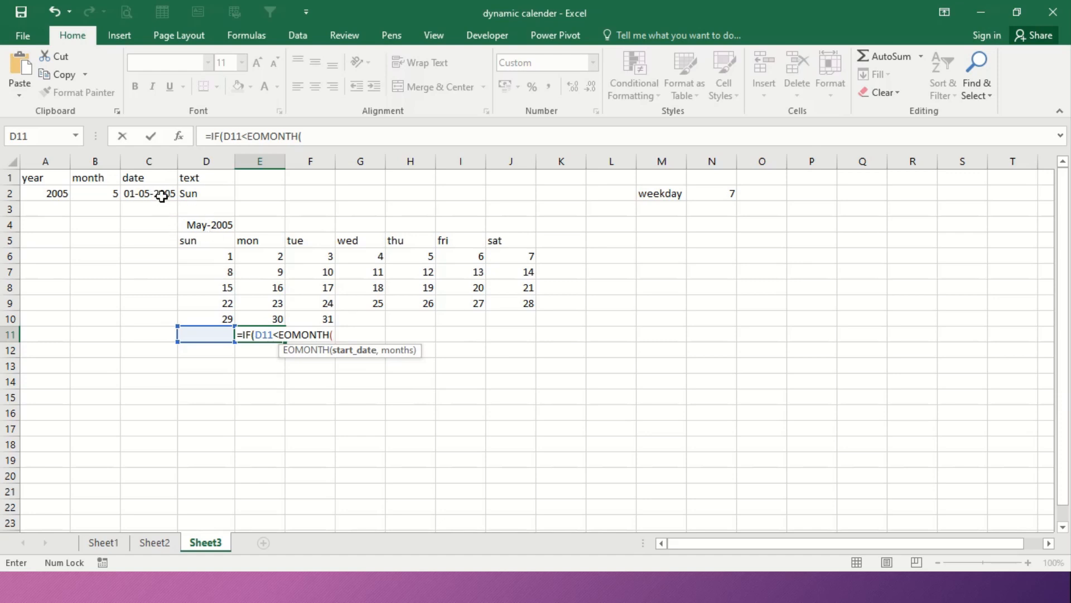
click(205, 227)
key(F4)
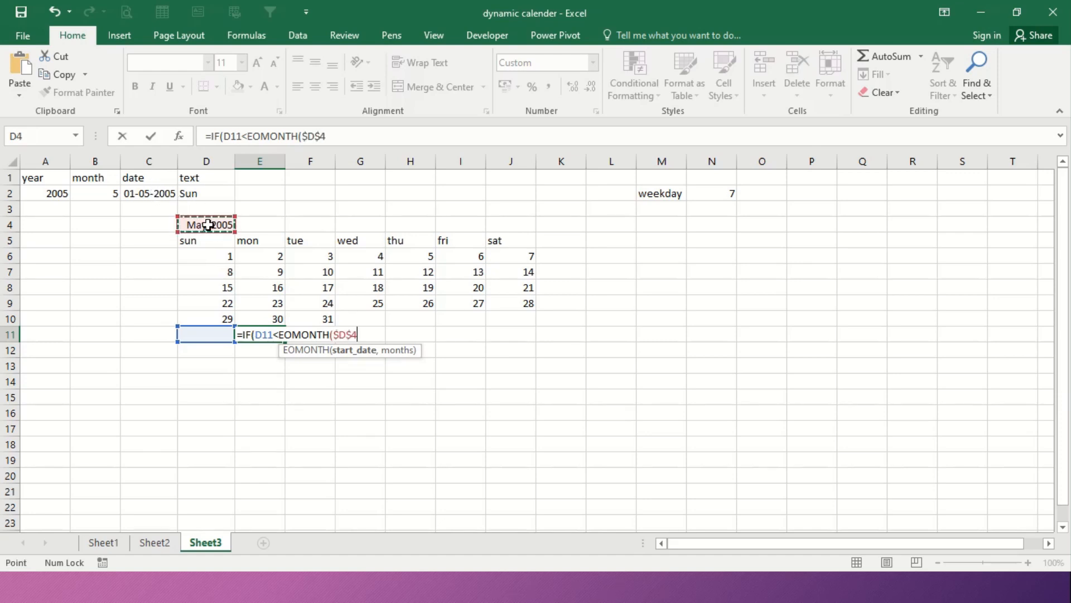
text(,0)
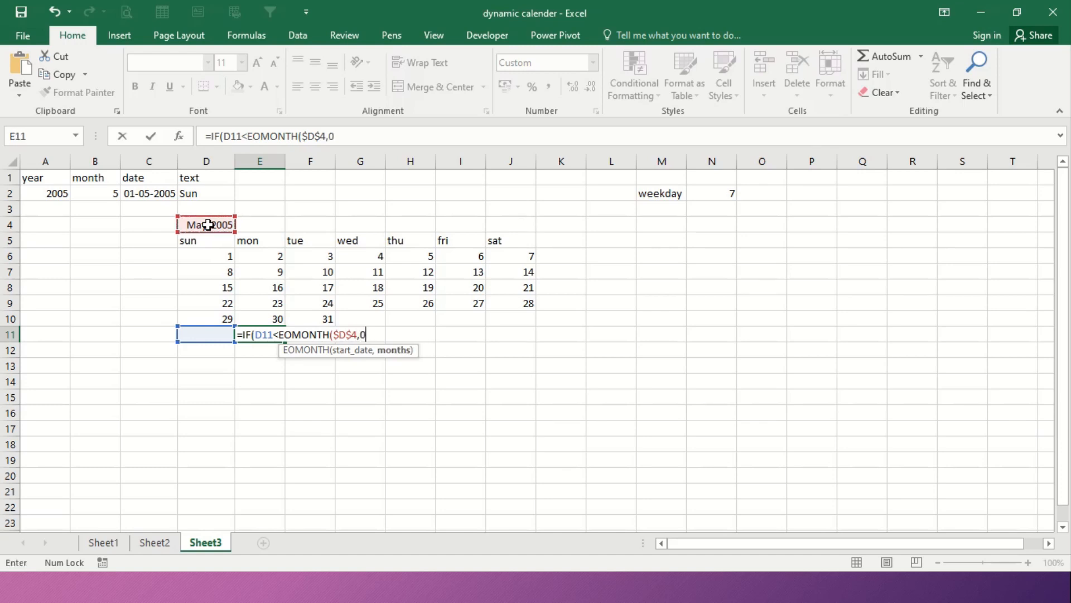
text(),)
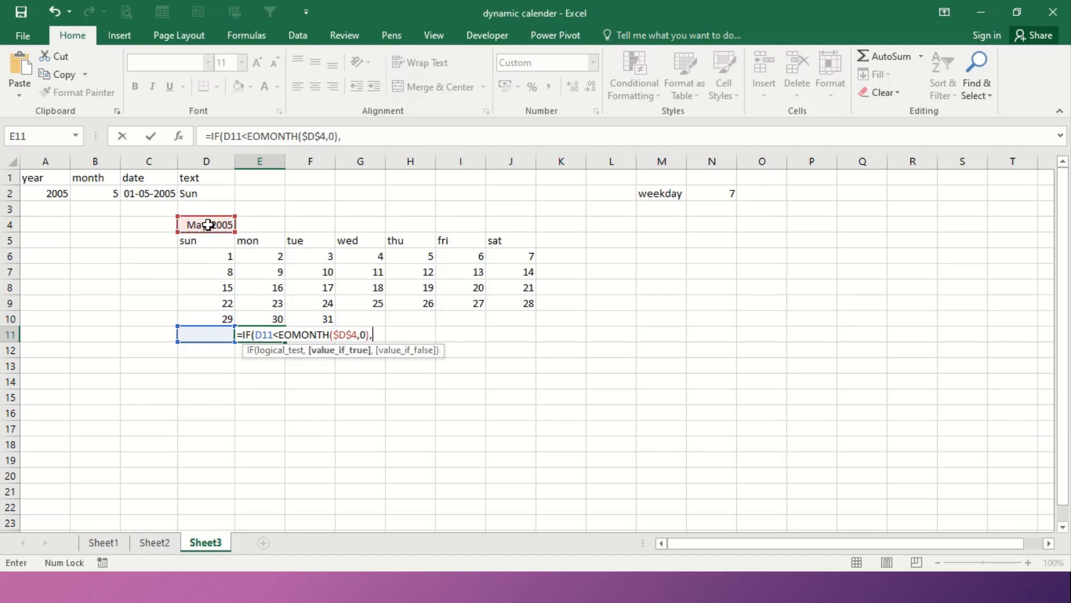
click(202, 333)
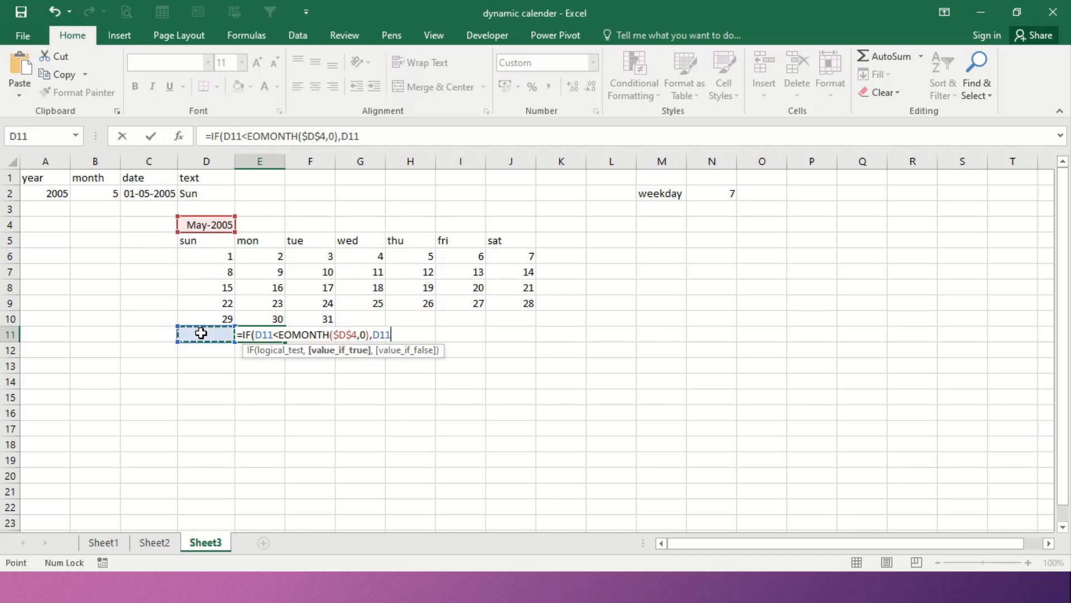
text(+1,)
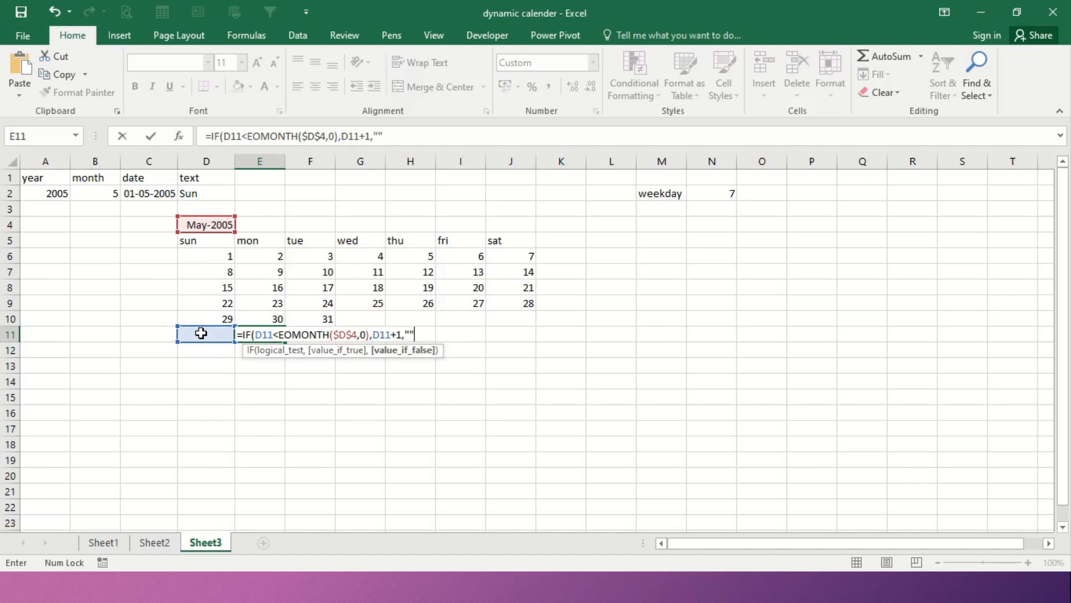
text(""))
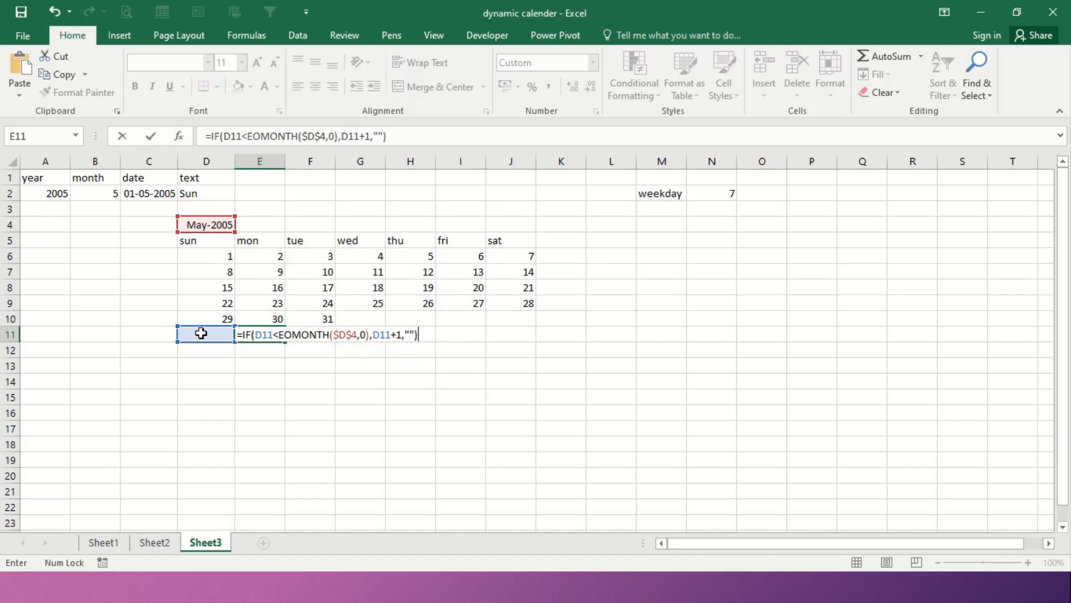
key(Return)
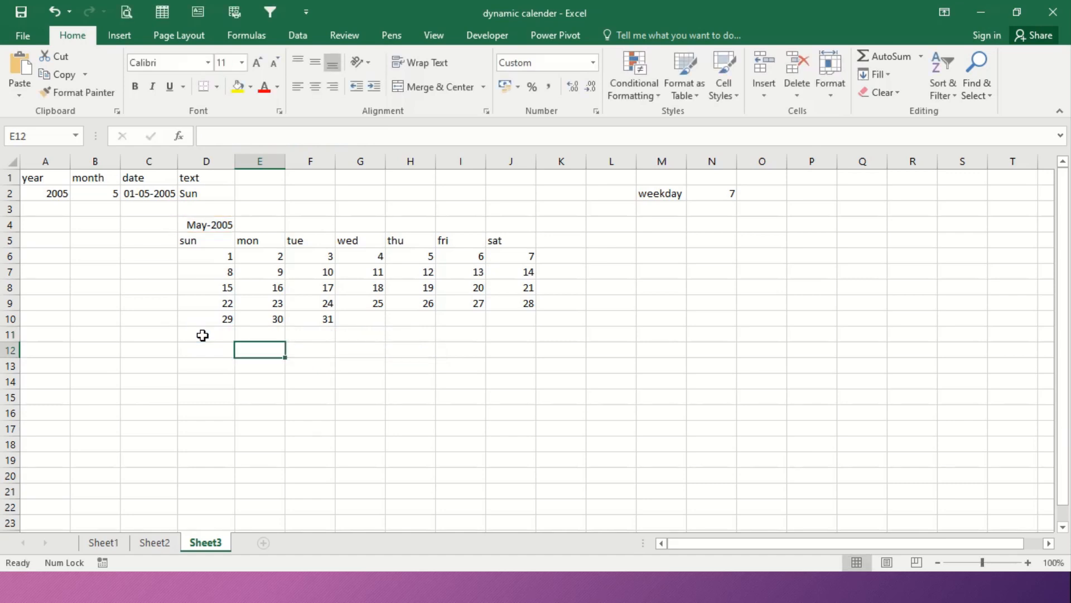
Fill E11's formula across the sixth week to J11
key(Up)
key(shift+Right)
key(shift+Right)
key(shift+Right)
key(shift+Right)
key(shift+Right)
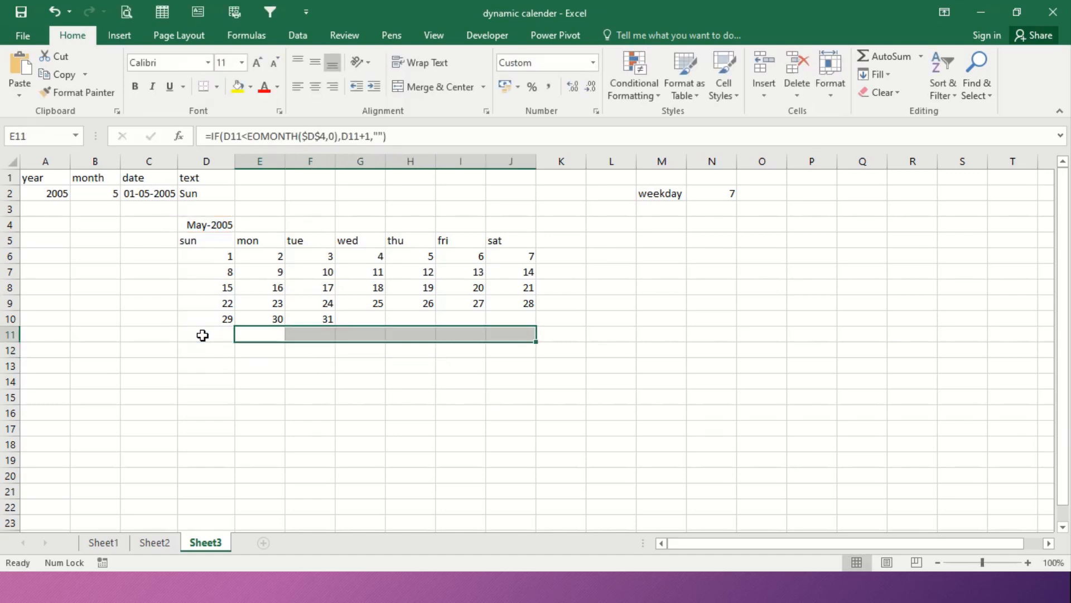
key(ctrl+r)
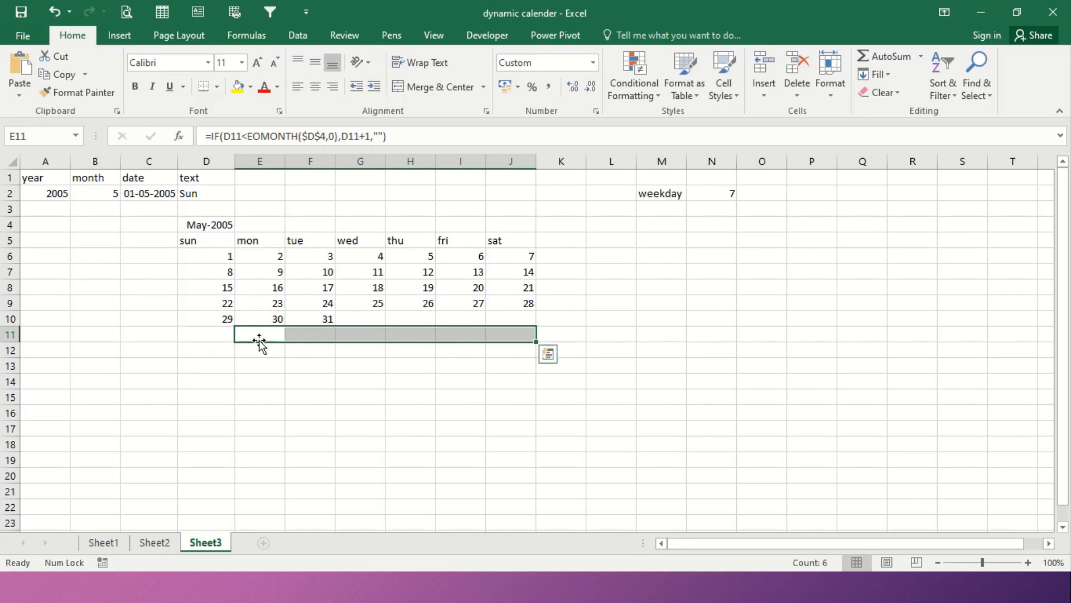
Test the calendar by setting the month in B2 to 1 and, after that, to 2
drag(210, 222, 503, 231)
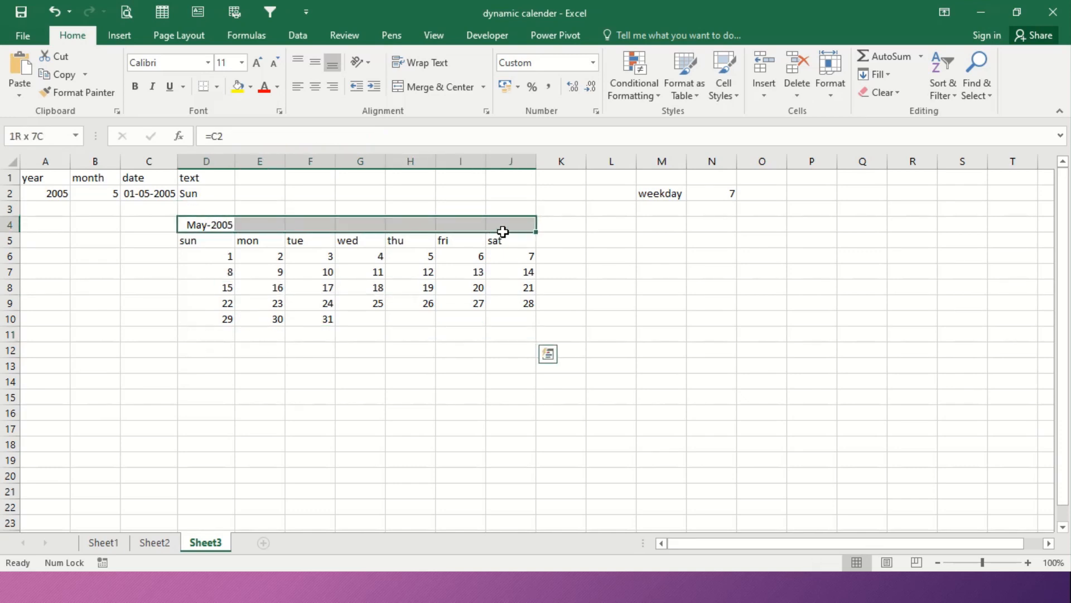
click(111, 195)
text(1)
key(Return)
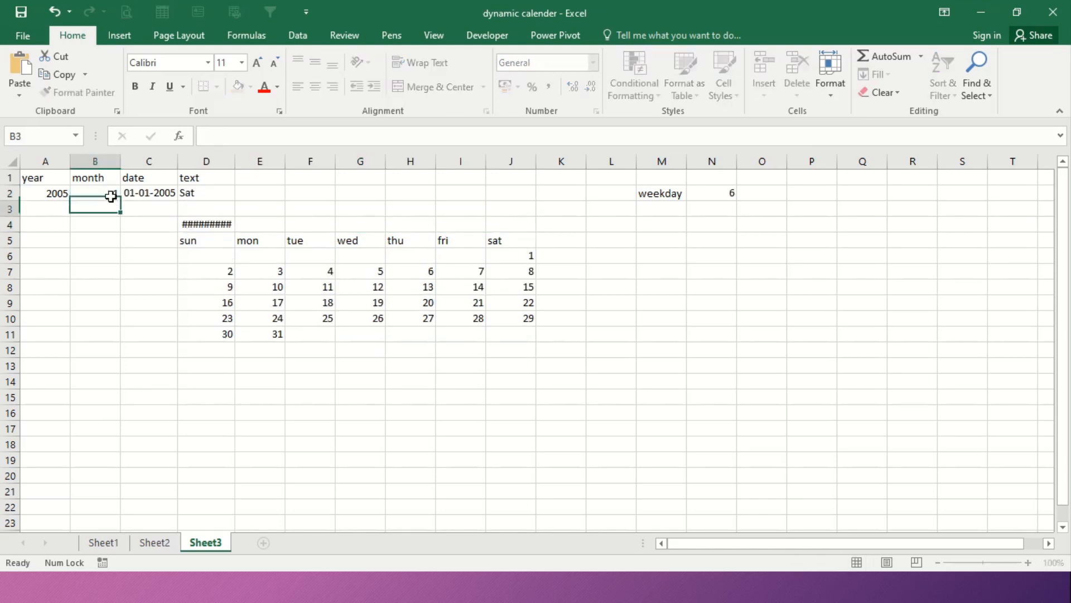
click(111, 196)
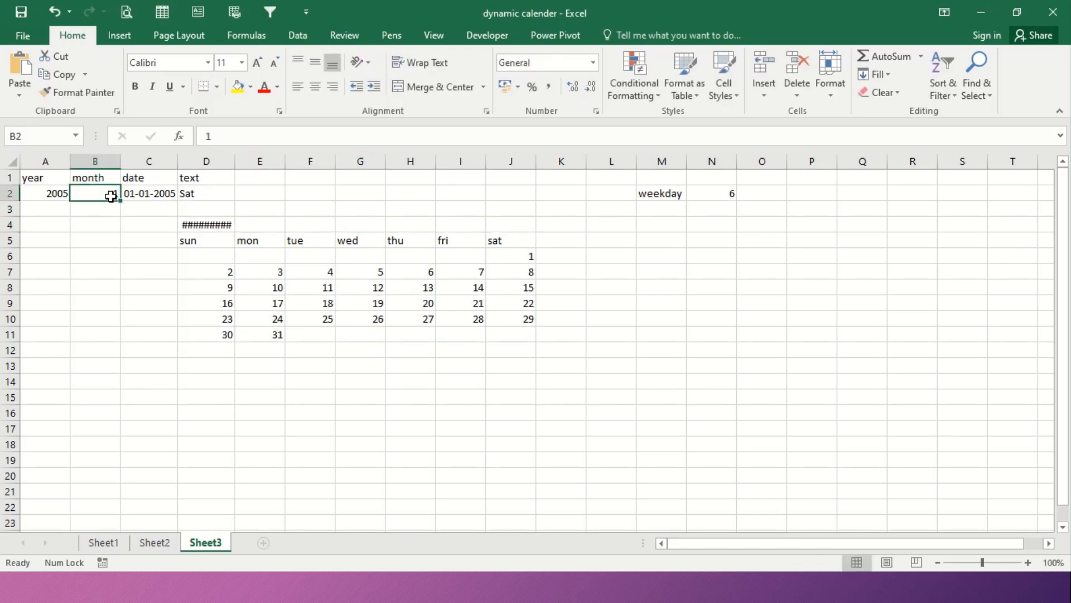
text(2)
key(Return)
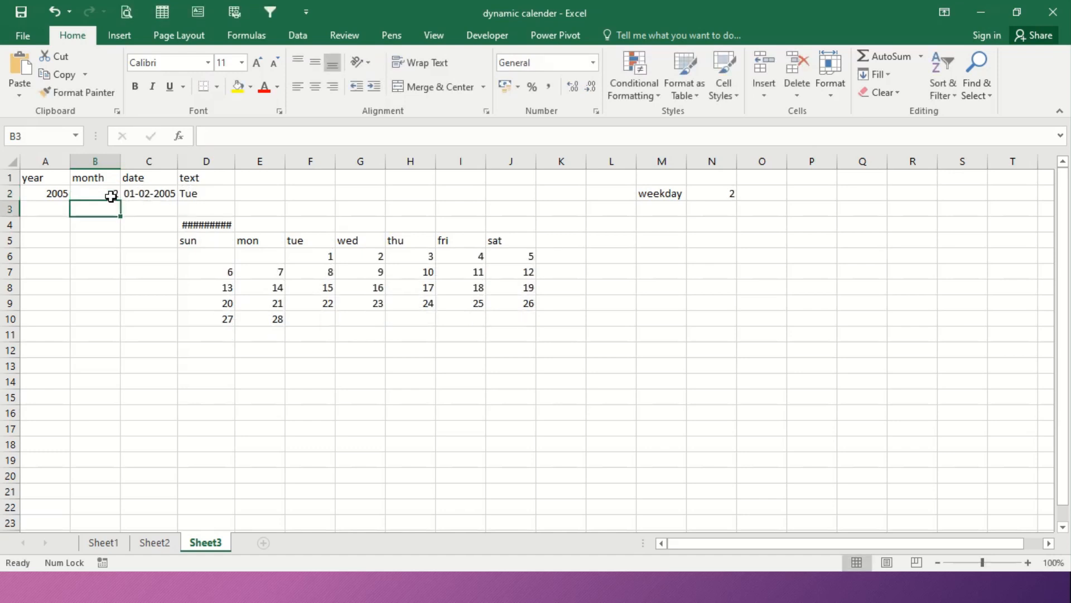
Merge and center the month title across D4:J4
drag(216, 223, 507, 219)
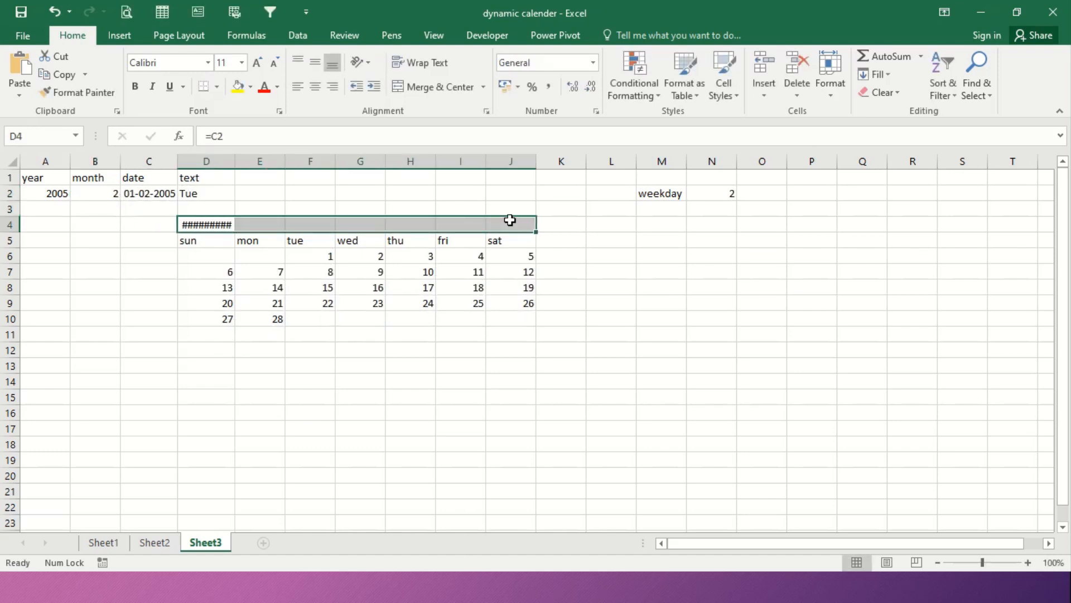
click(451, 87)
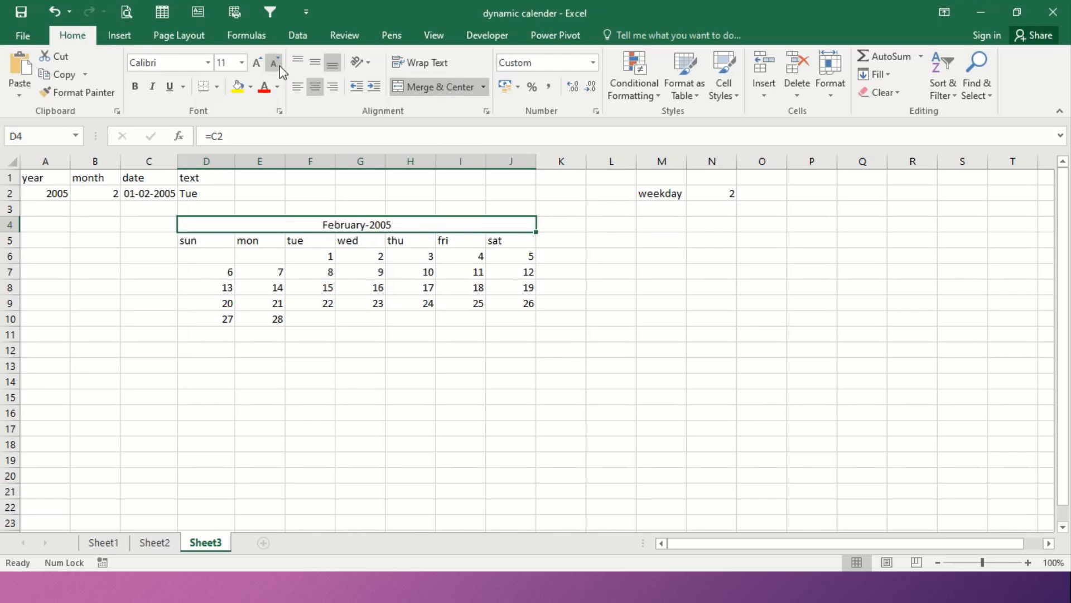
Enlarge the merged month title's font to size 22 and give the cell a yellow fill
click(257, 63)
click(257, 63)
click(258, 63)
click(257, 63)
click(257, 63)
click(257, 63)
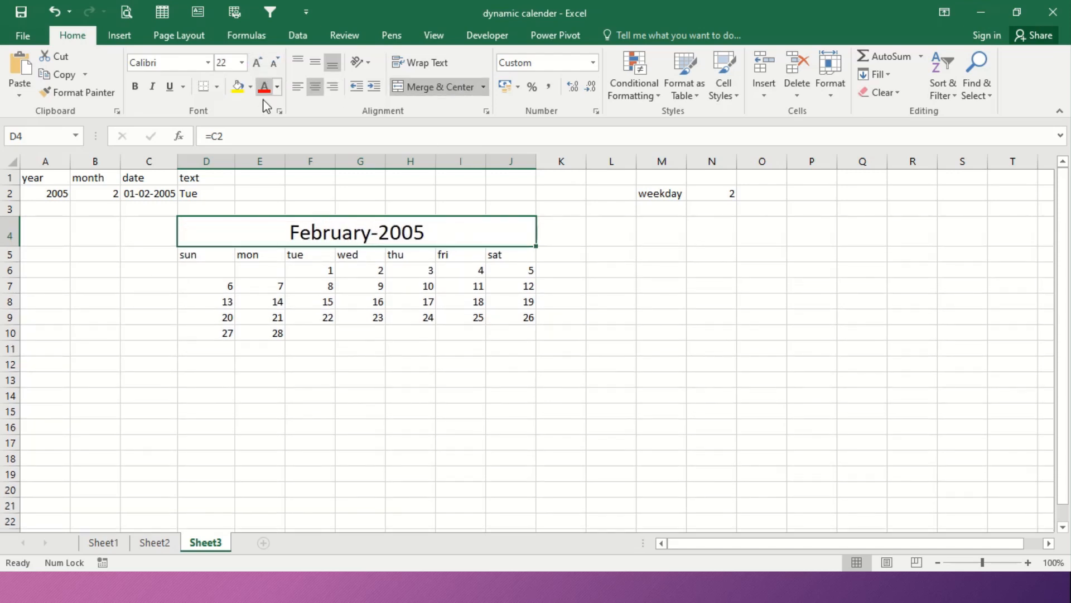
click(238, 88)
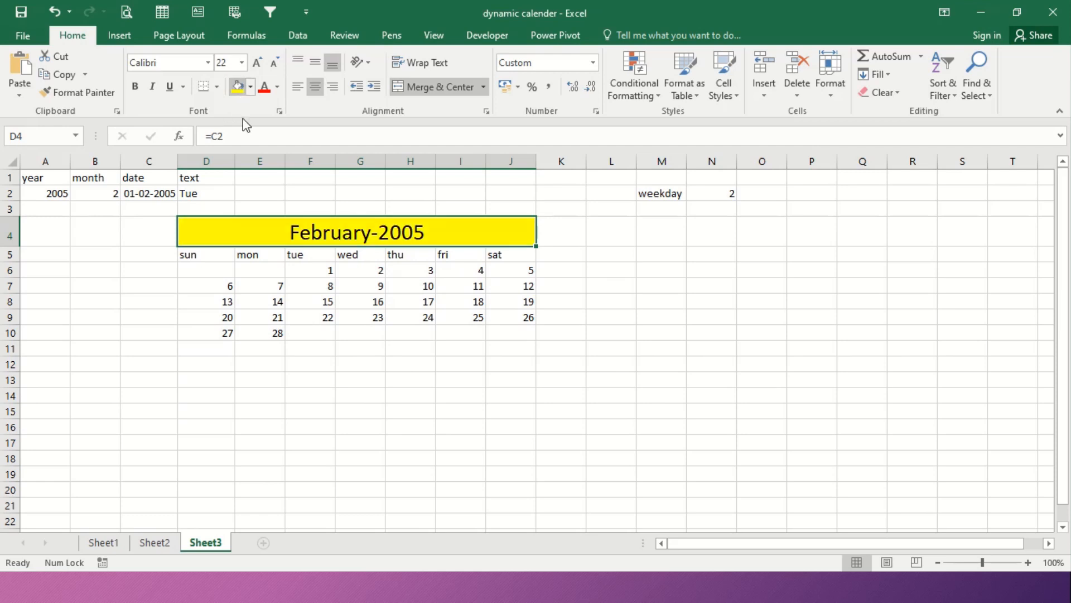
Change the merged month title's fill to the standard light blue
click(250, 87)
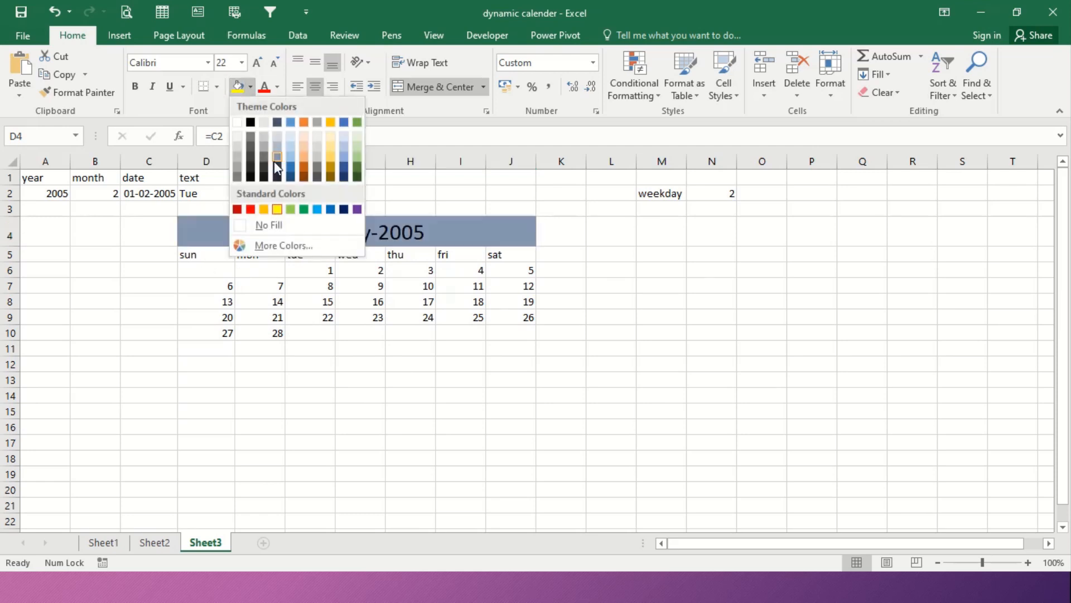
click(317, 210)
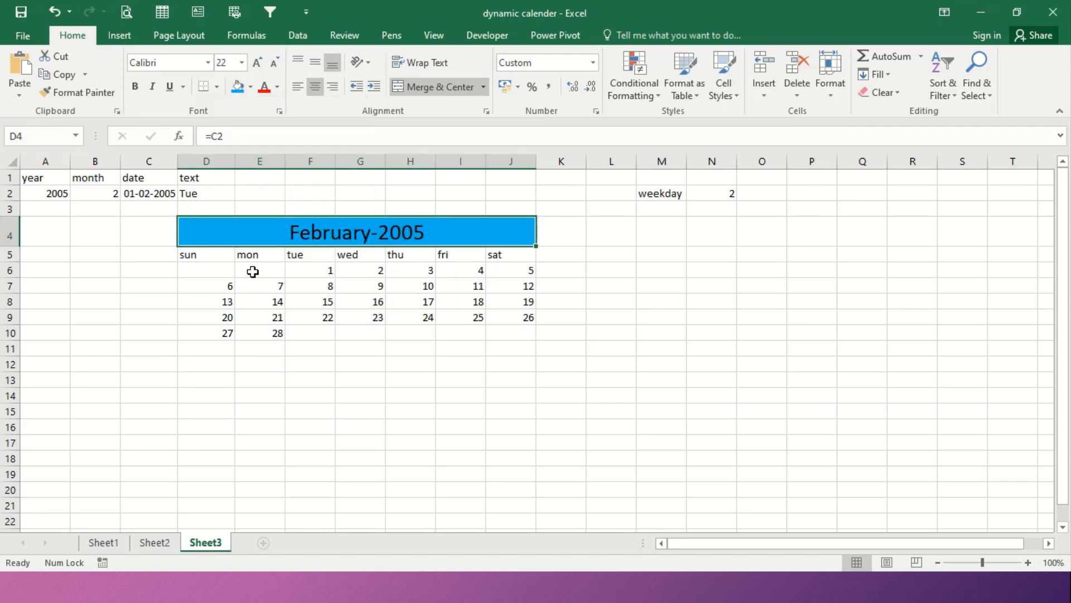
Format the weekday headers D5:J5 with a light gold fill and red text, and enlarge their font by three size steps
drag(215, 254, 502, 253)
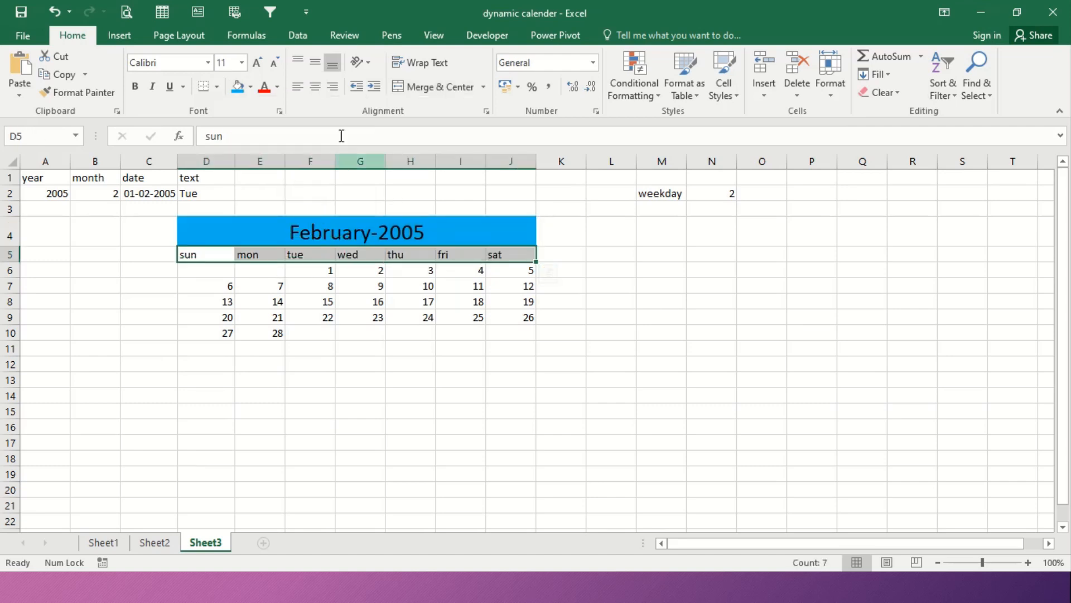
click(250, 86)
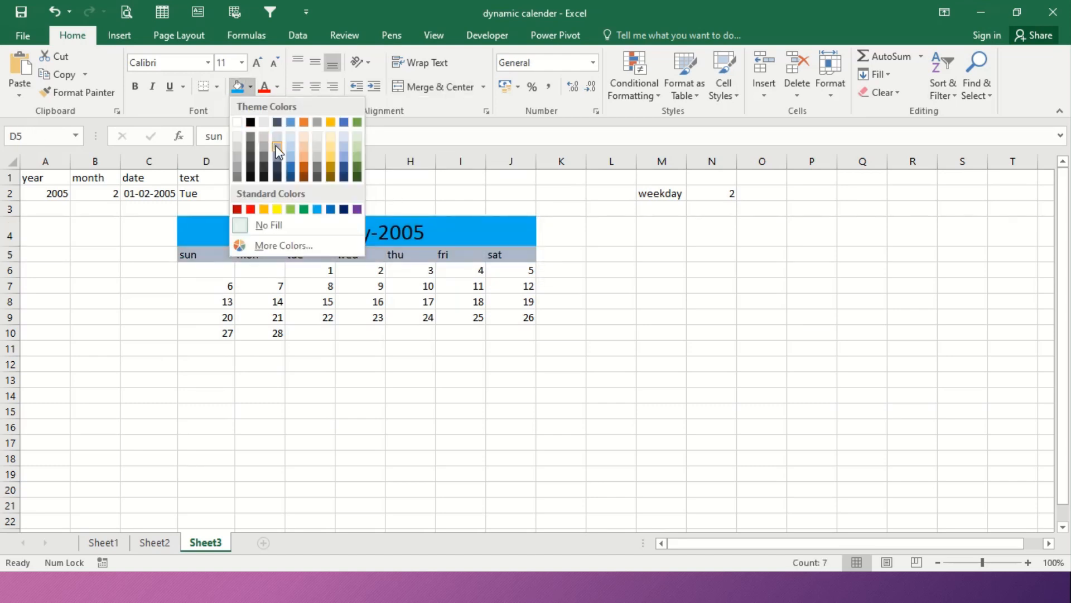
click(328, 162)
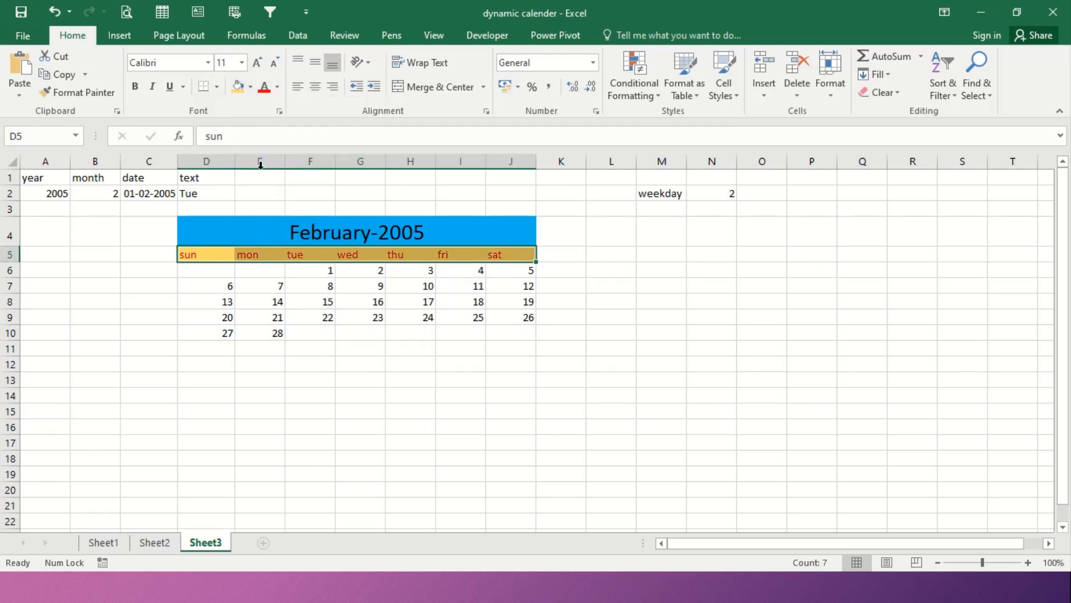
click(258, 63)
click(259, 63)
click(259, 63)
Give the date grid D6:J11 white text on a standard dark blue fill
drag(205, 279, 498, 360)
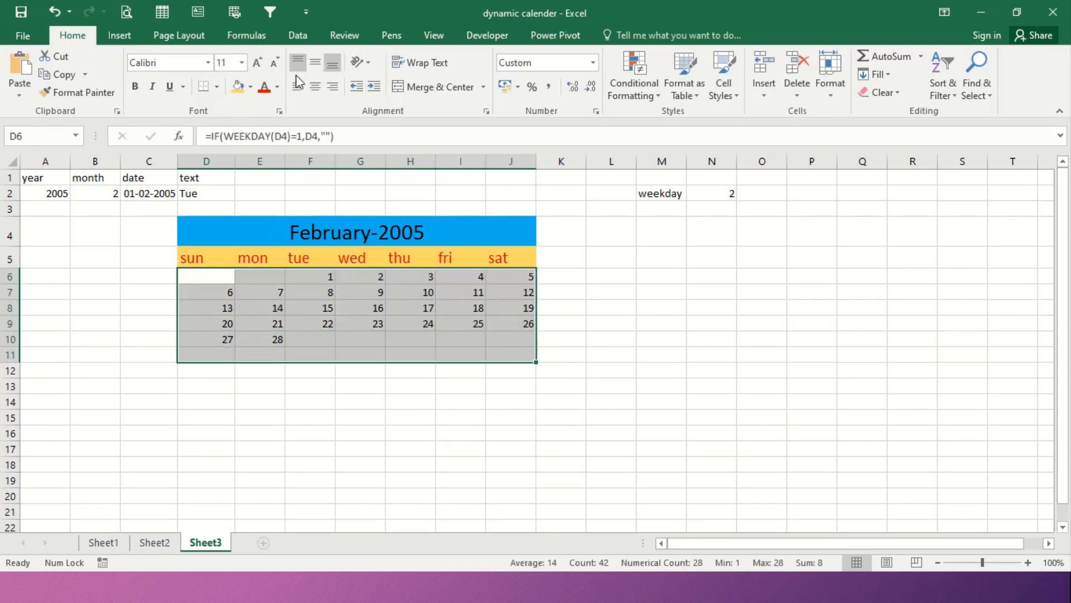
click(277, 87)
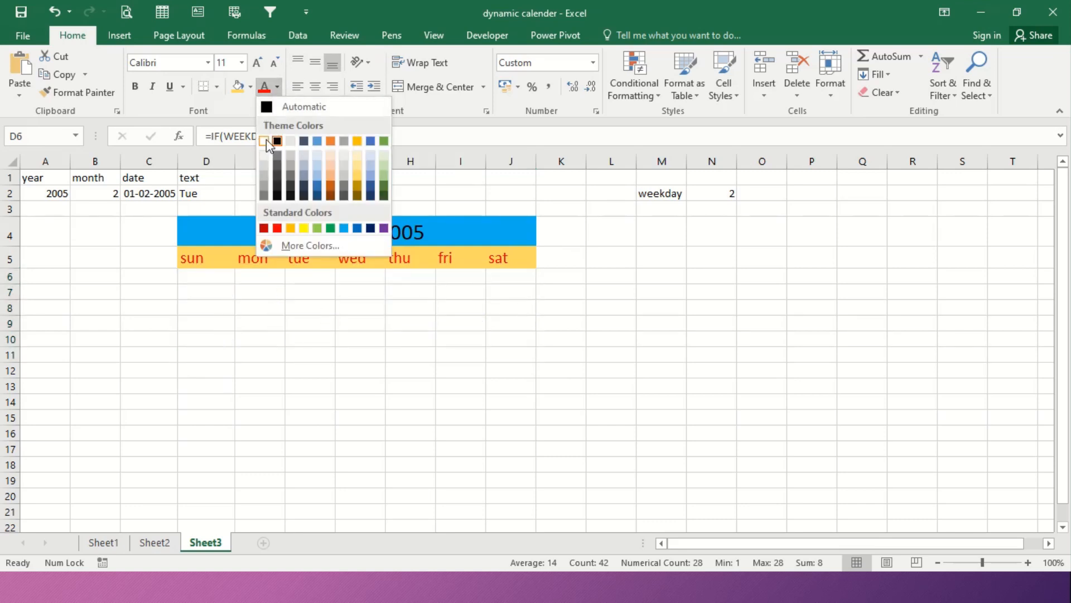
click(264, 141)
click(251, 87)
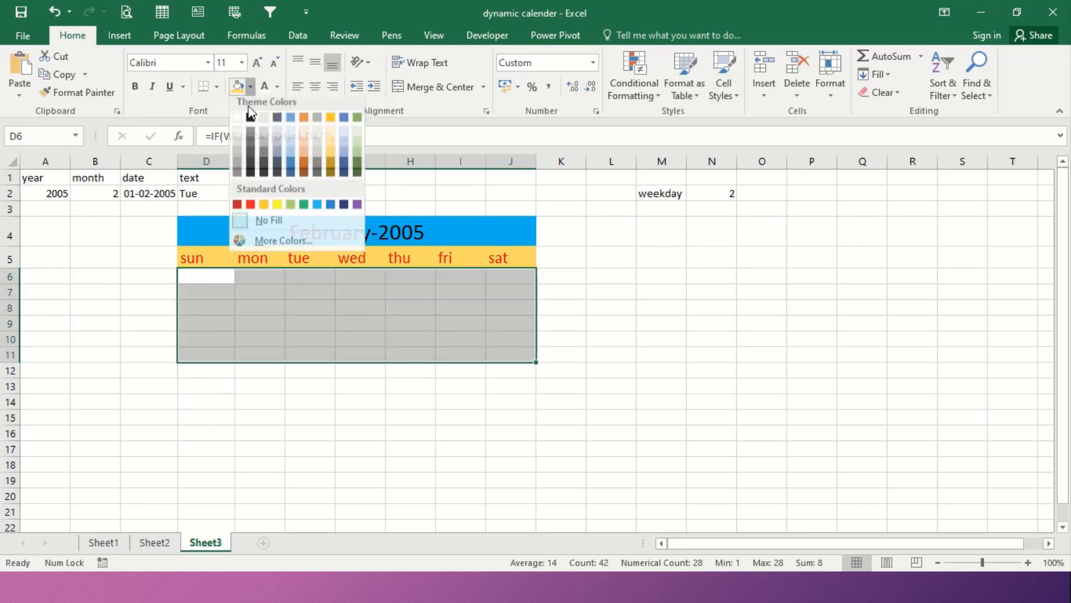
click(344, 209)
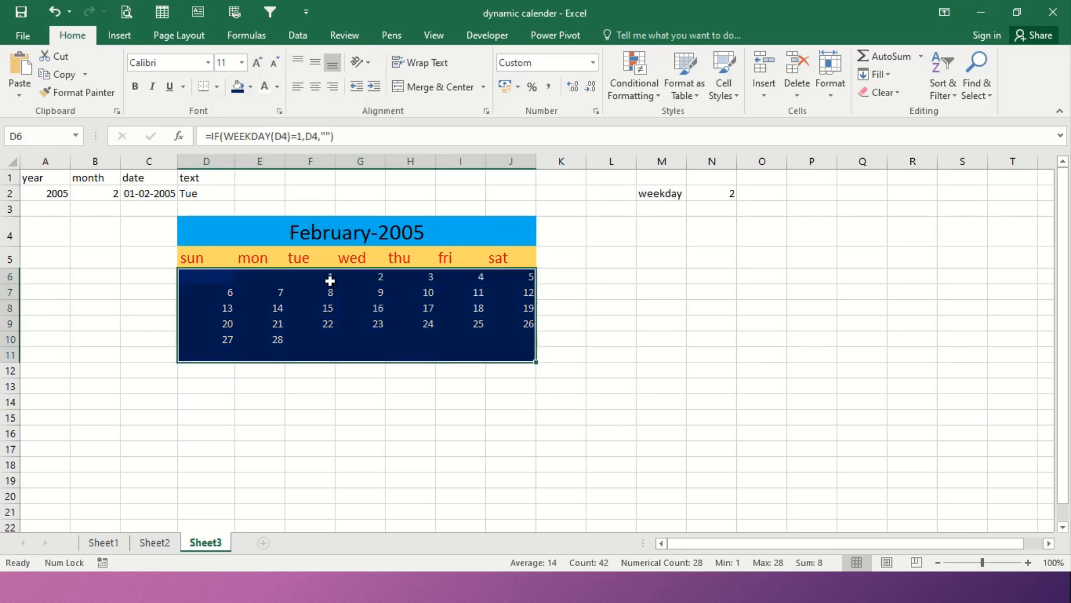
Enlarge the font of the date grid D6:J11 by four size steps
click(258, 60)
click(257, 62)
click(258, 62)
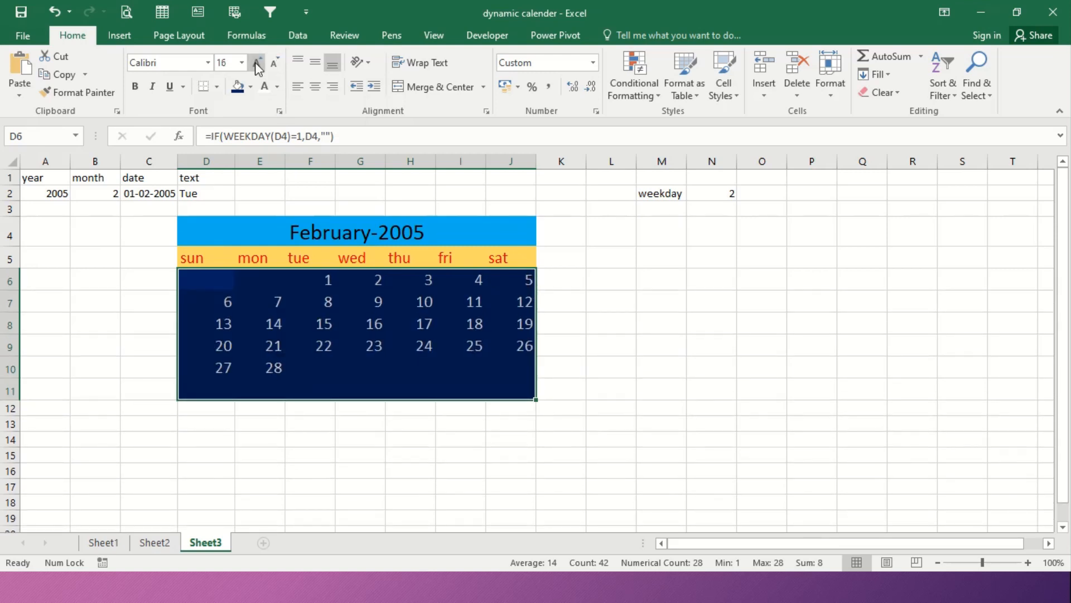
click(256, 62)
click(153, 238)
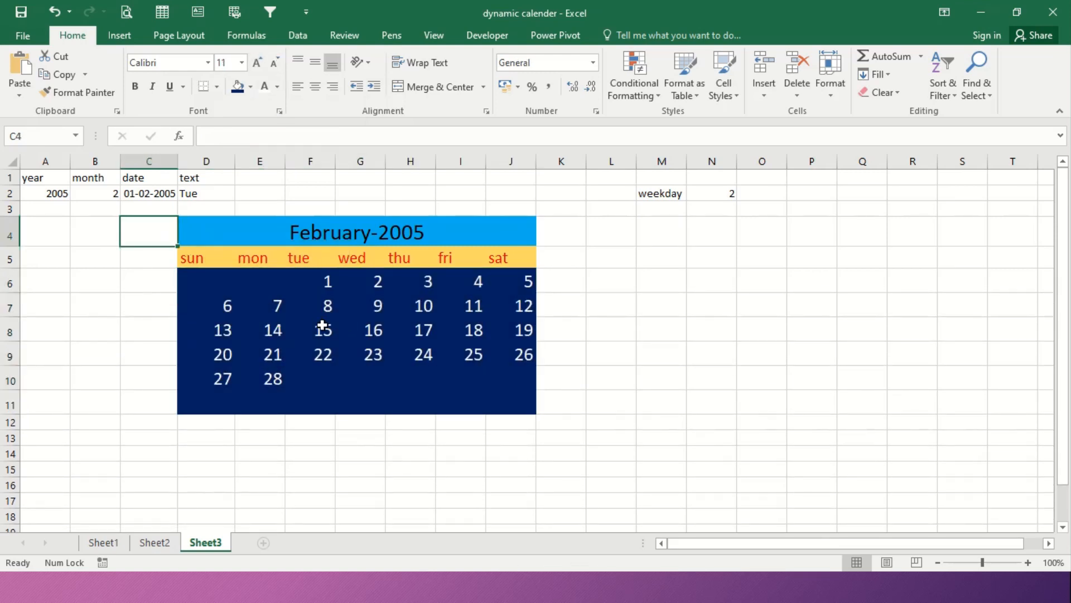
mouse_move(437, 24)
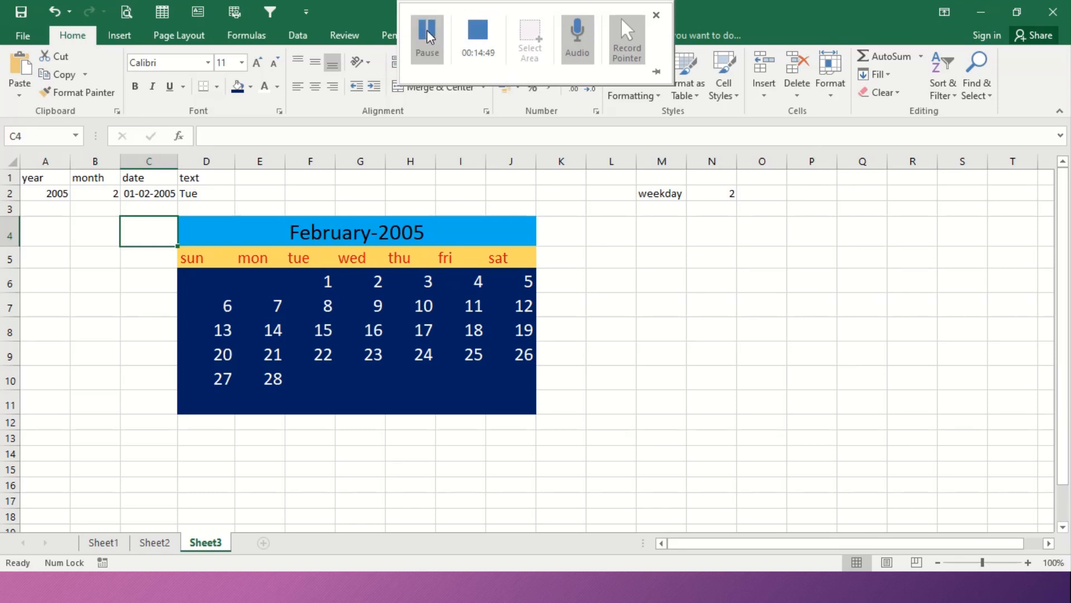
click(624, 228)
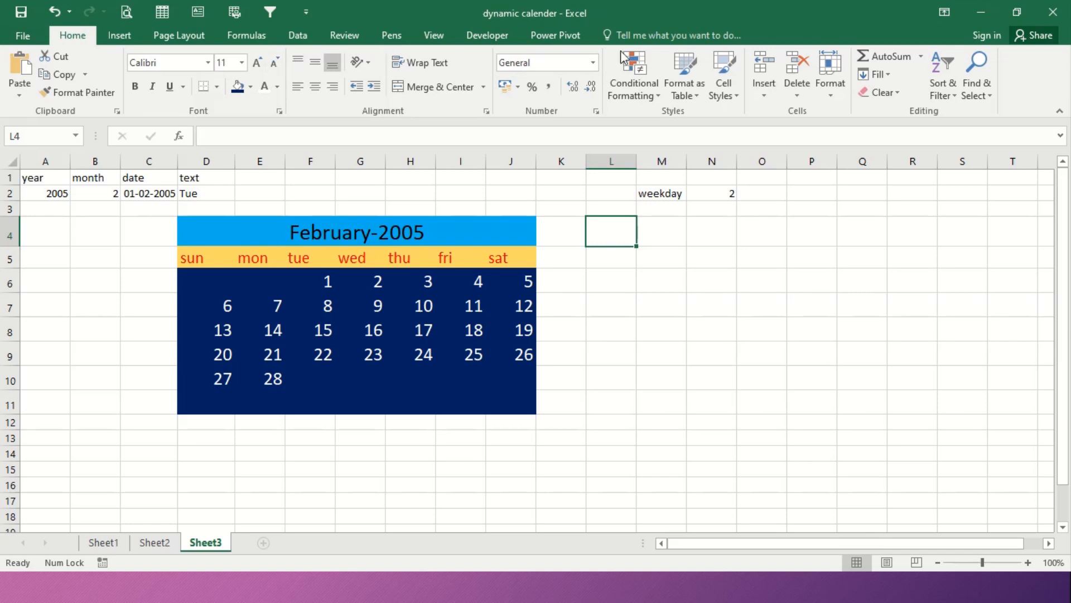
mouse_move(451, 11)
click(433, 27)
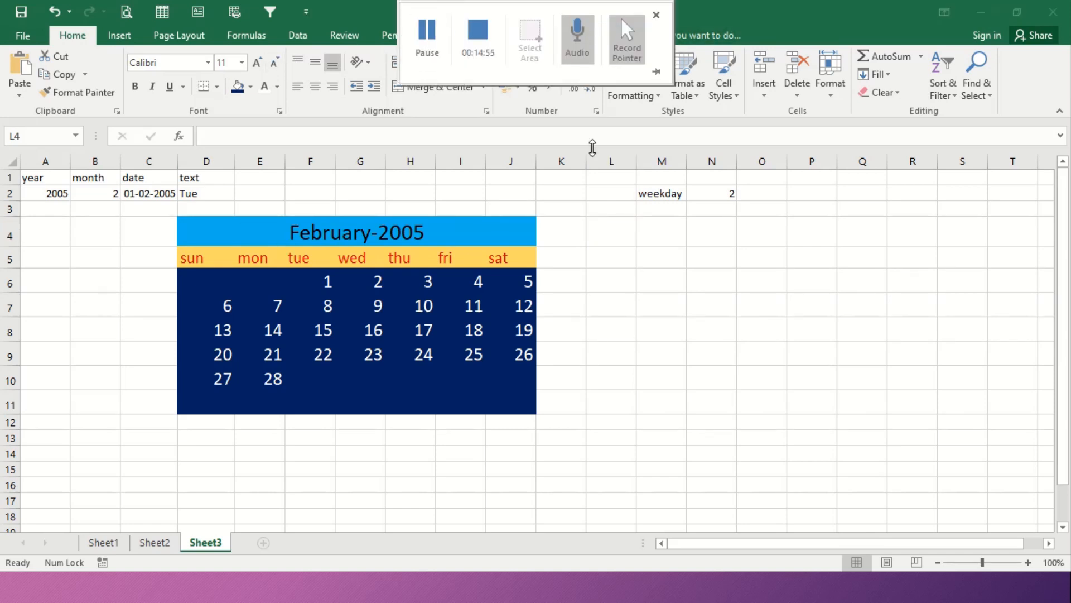
click(659, 239)
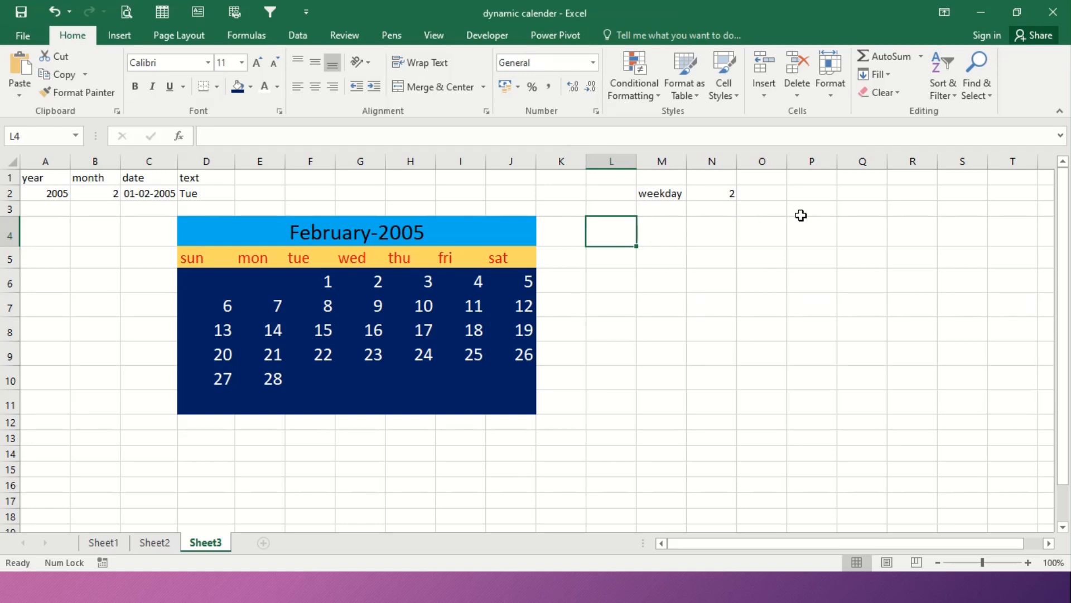
Enter january in P4 and fill the month names down to december in P15
click(808, 237)
text(january)
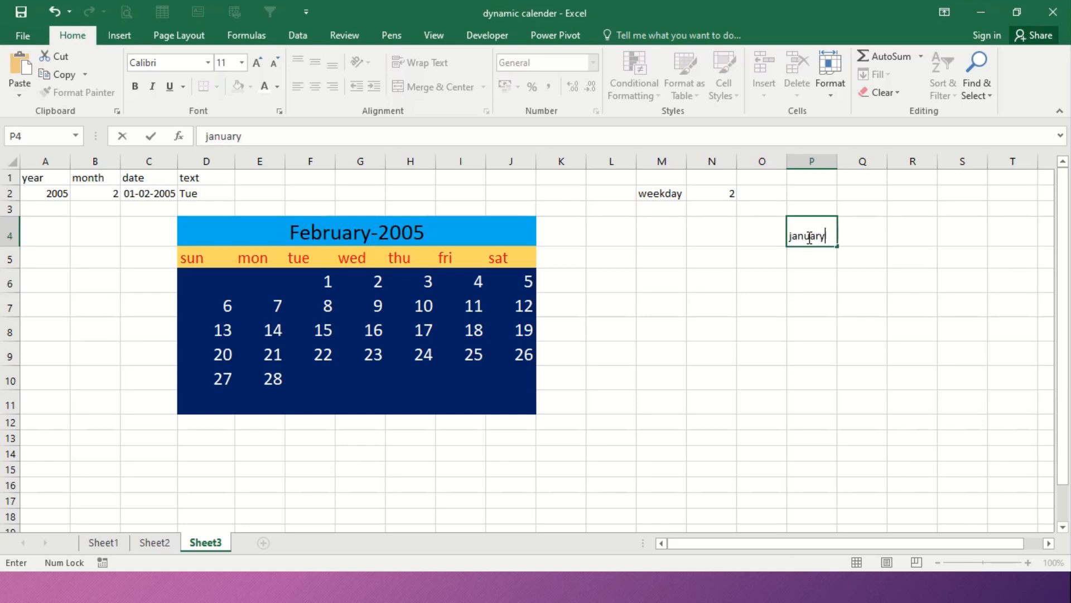
key(Return)
click(813, 238)
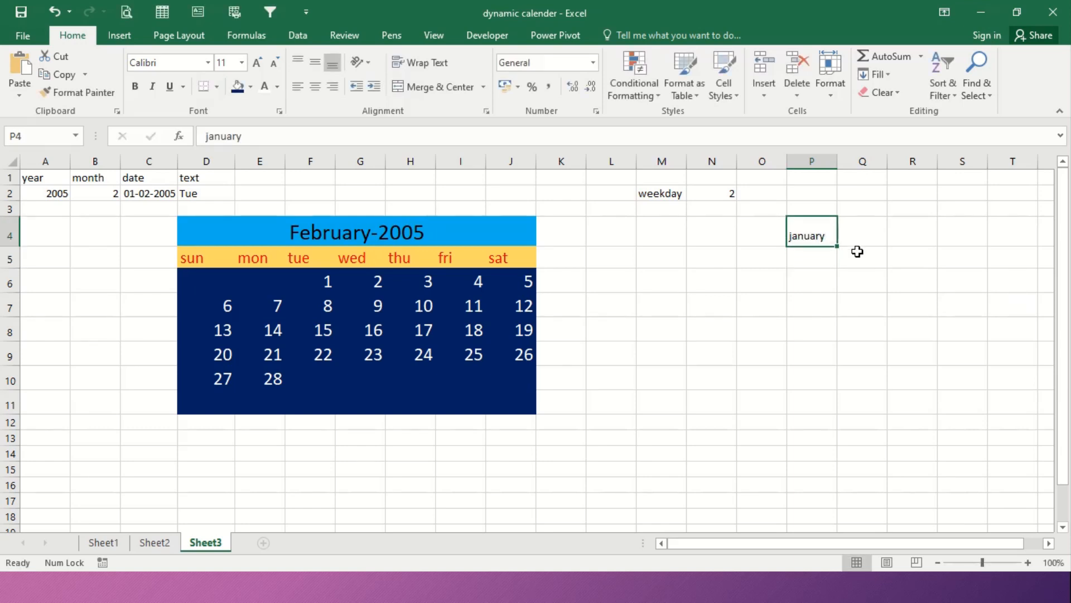
drag(837, 245, 825, 475)
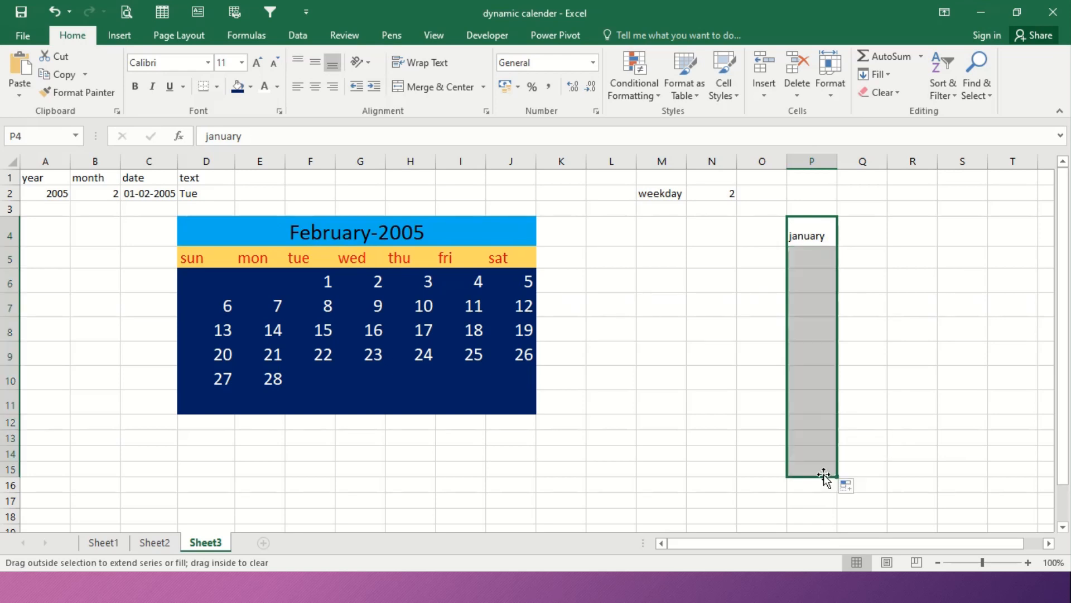
Check in the ribbon customization options that Developer is enabled, and close the options
click(106, 210)
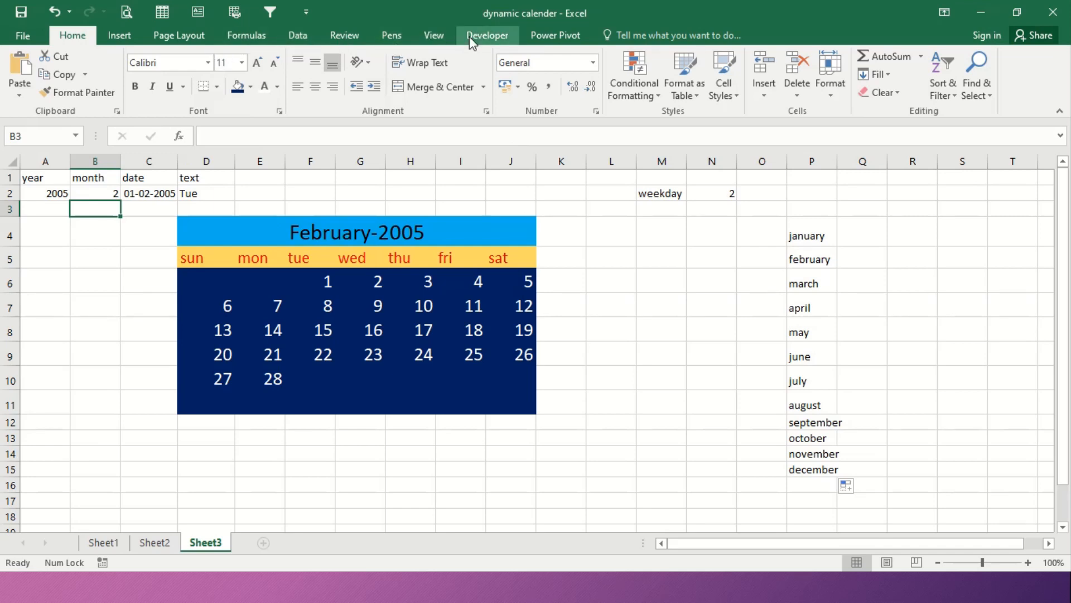
click(23, 35)
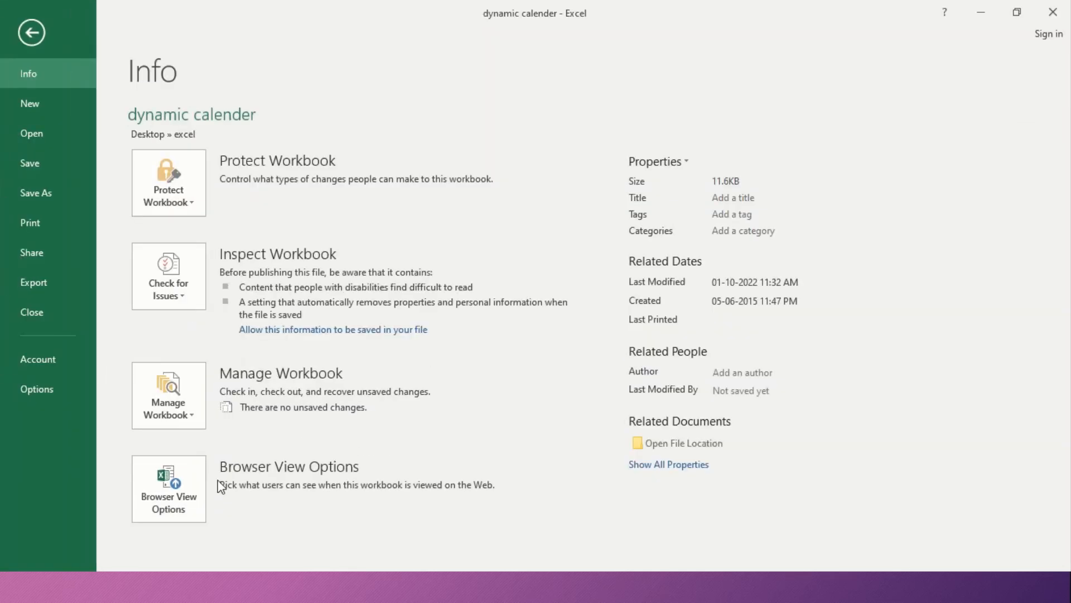
click(37, 388)
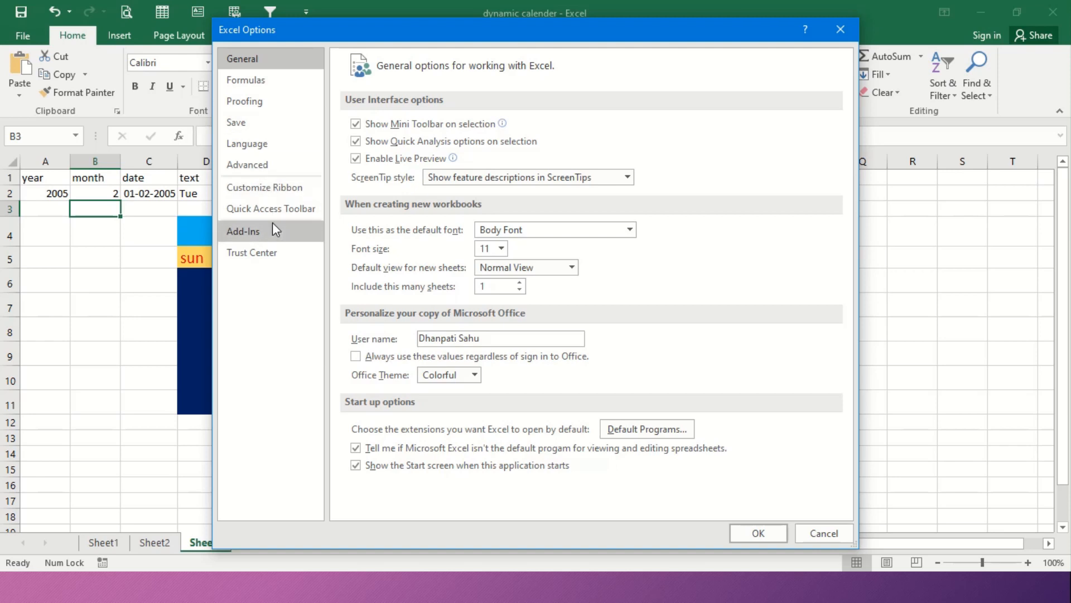
click(274, 188)
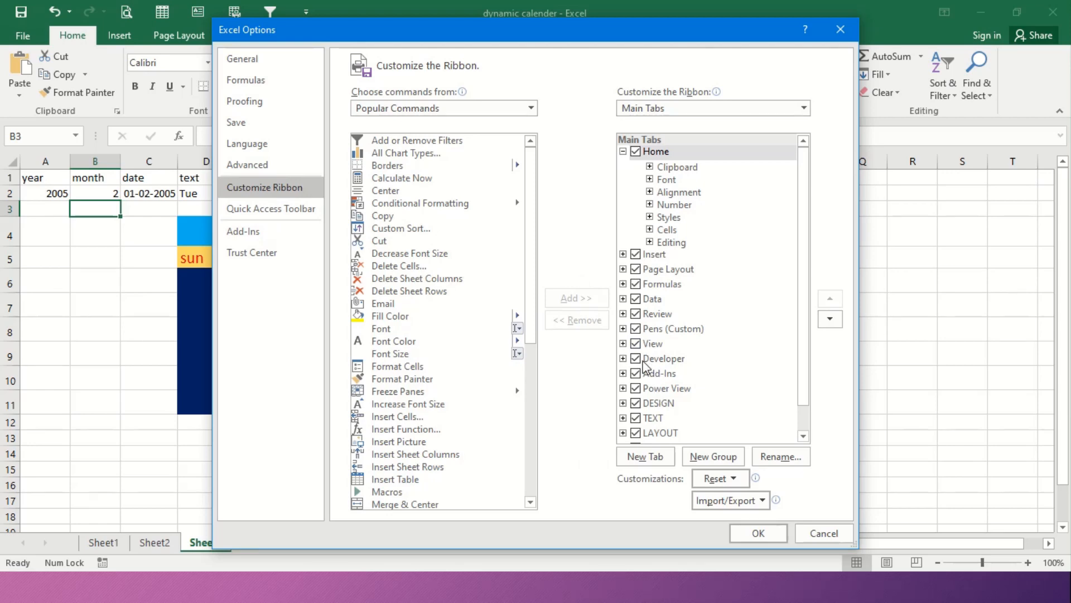
click(758, 533)
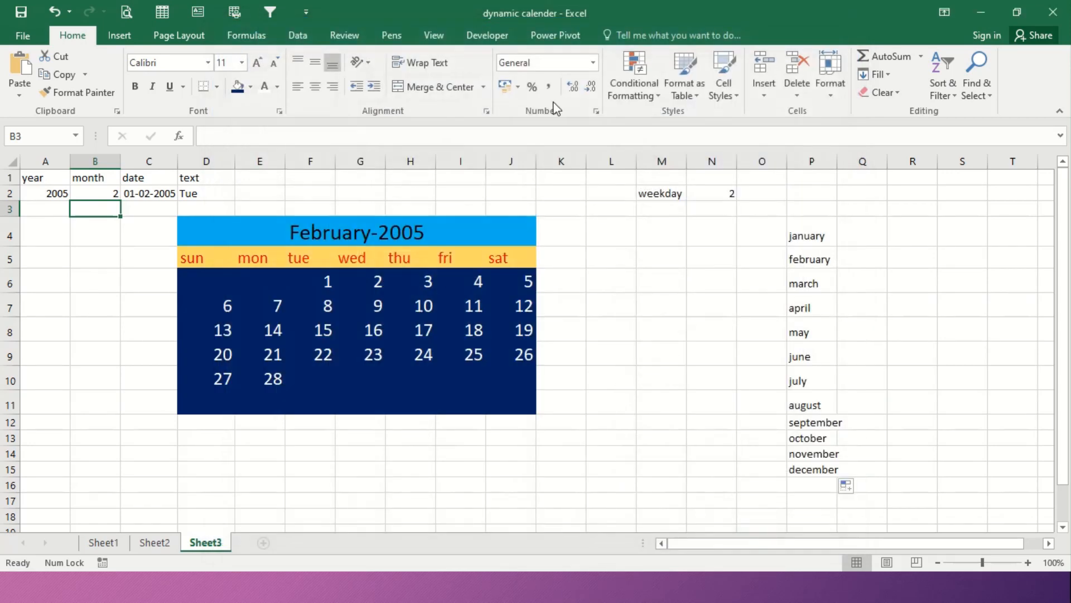
Insert a combo box form control just below the month cell, spanning columns B and C in rows 3 and 4
click(496, 34)
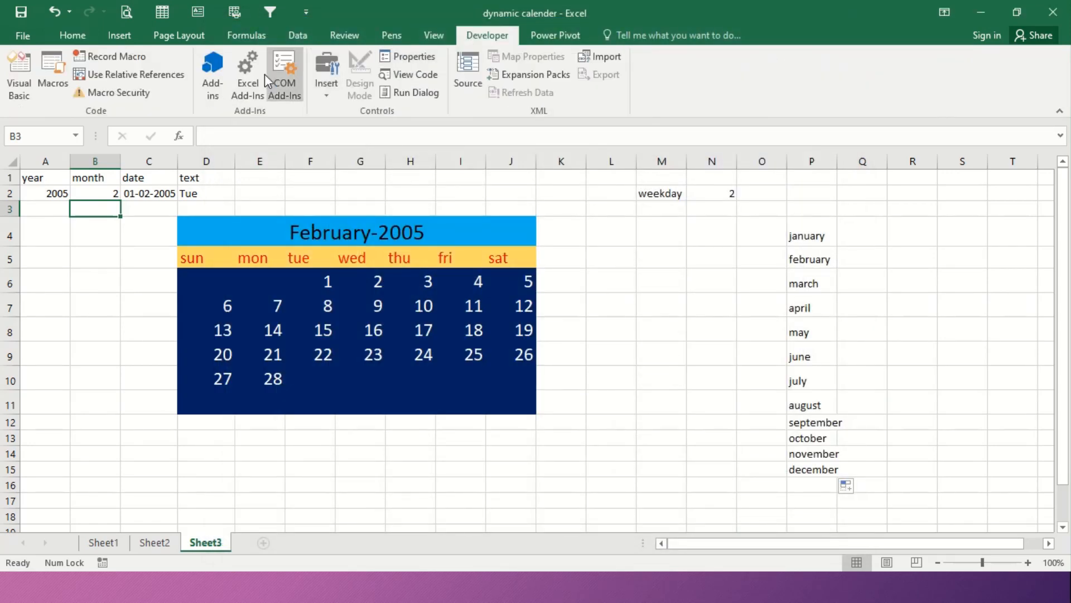
click(328, 89)
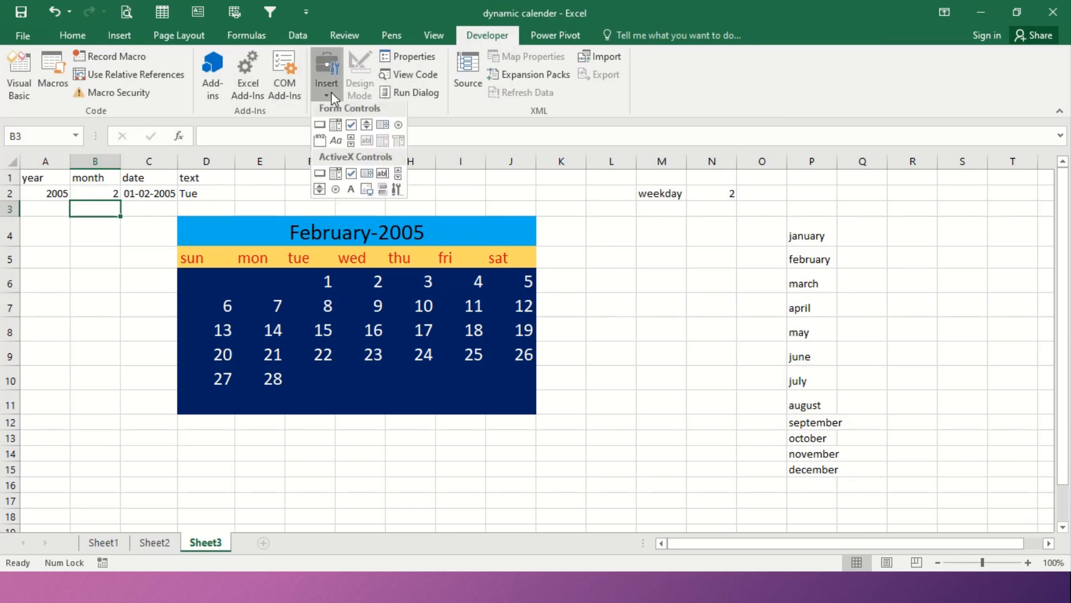
click(335, 129)
drag(77, 202, 164, 229)
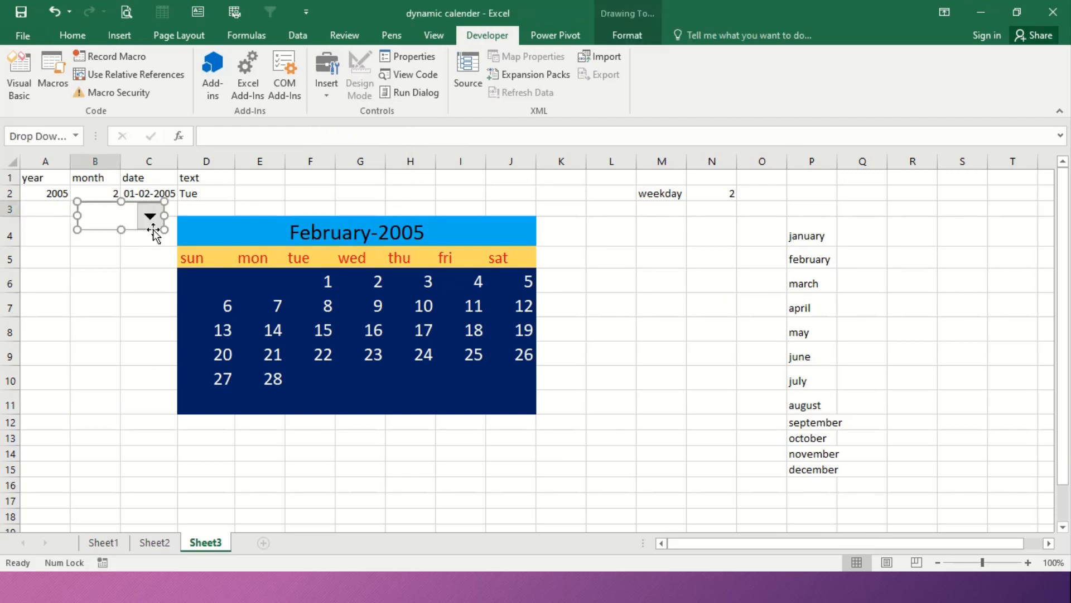
Set the combo box's input range to $P$4:$P$15 and its cell link to $B$2
right_click(119, 216)
click(176, 340)
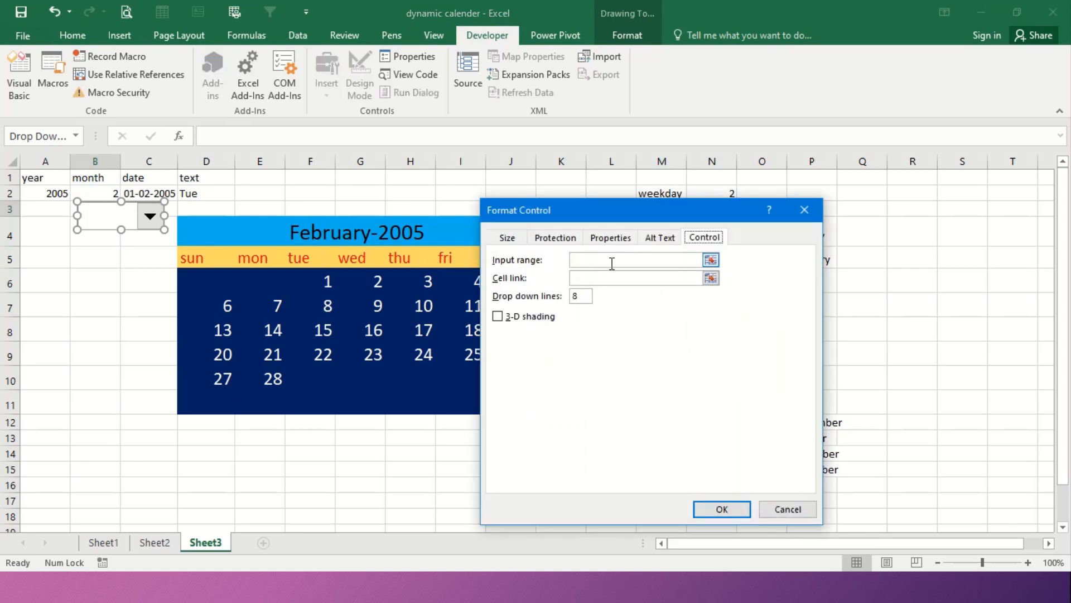
click(592, 262)
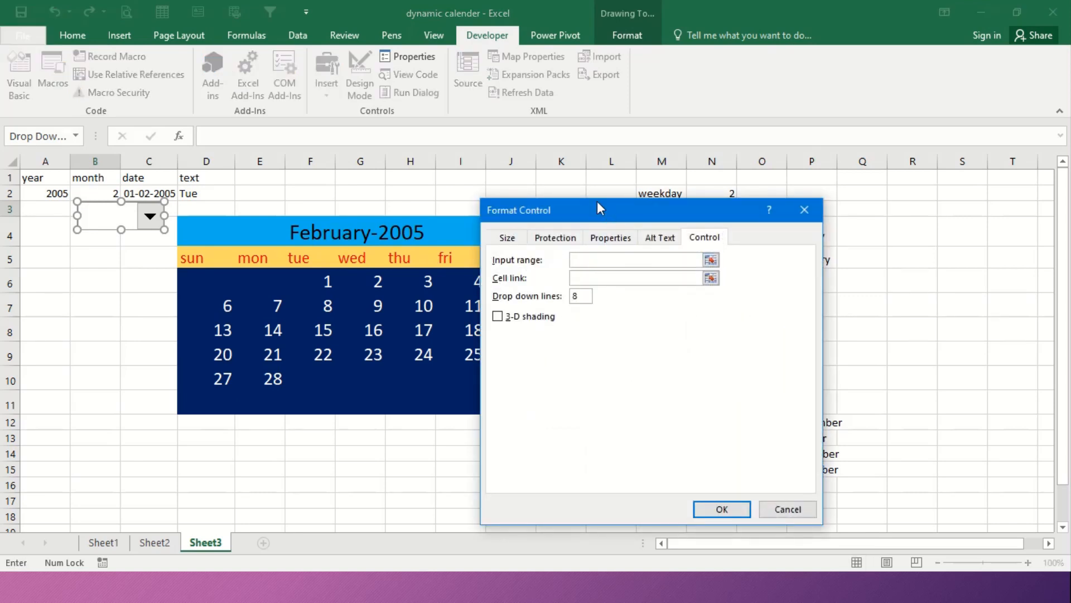
drag(597, 205, 413, 195)
drag(796, 246, 816, 474)
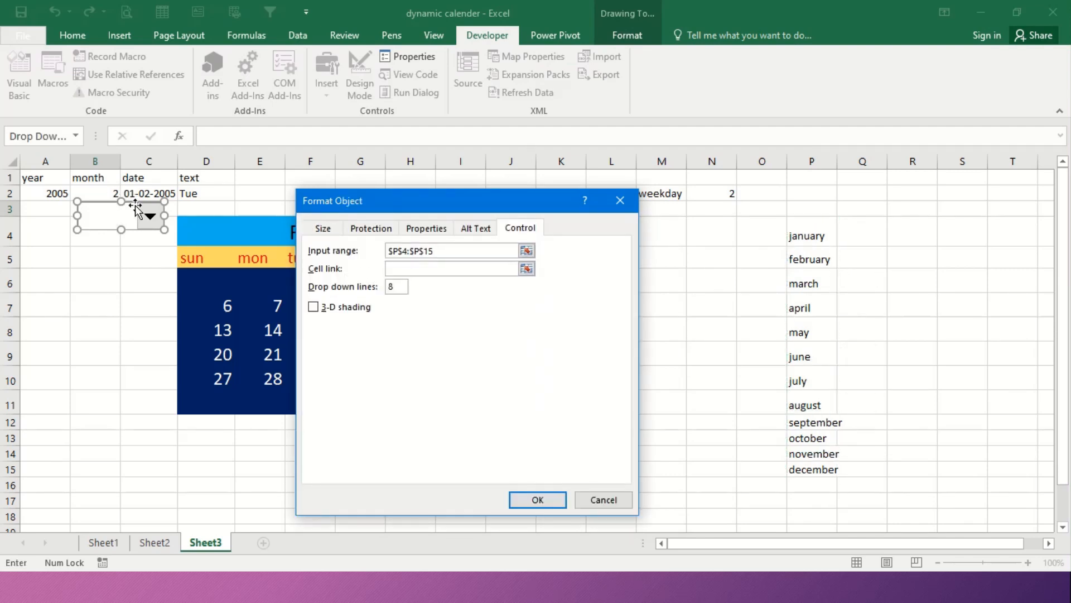
click(104, 193)
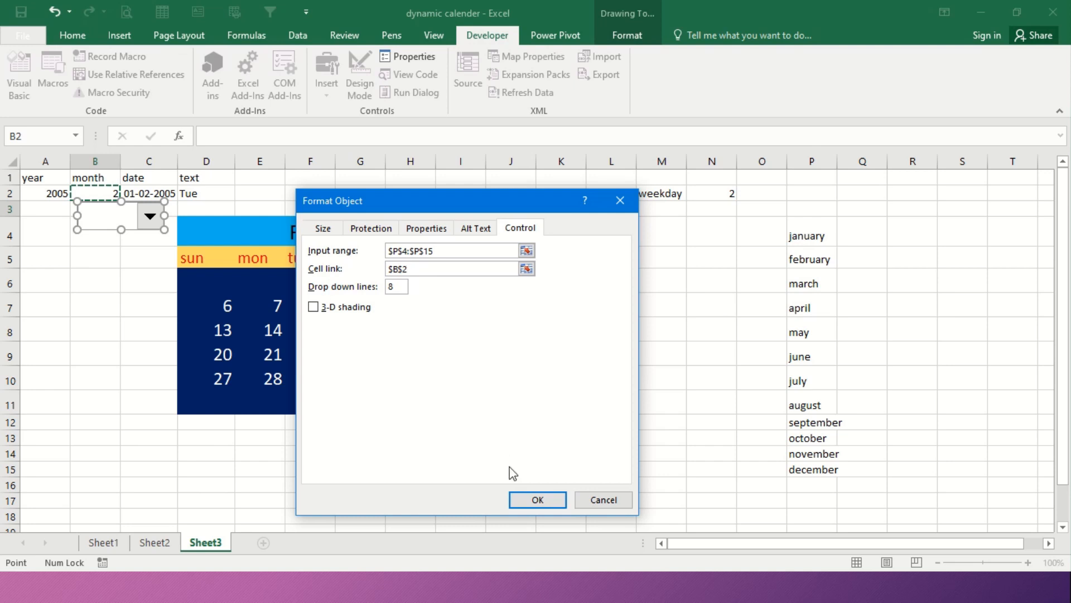
click(537, 500)
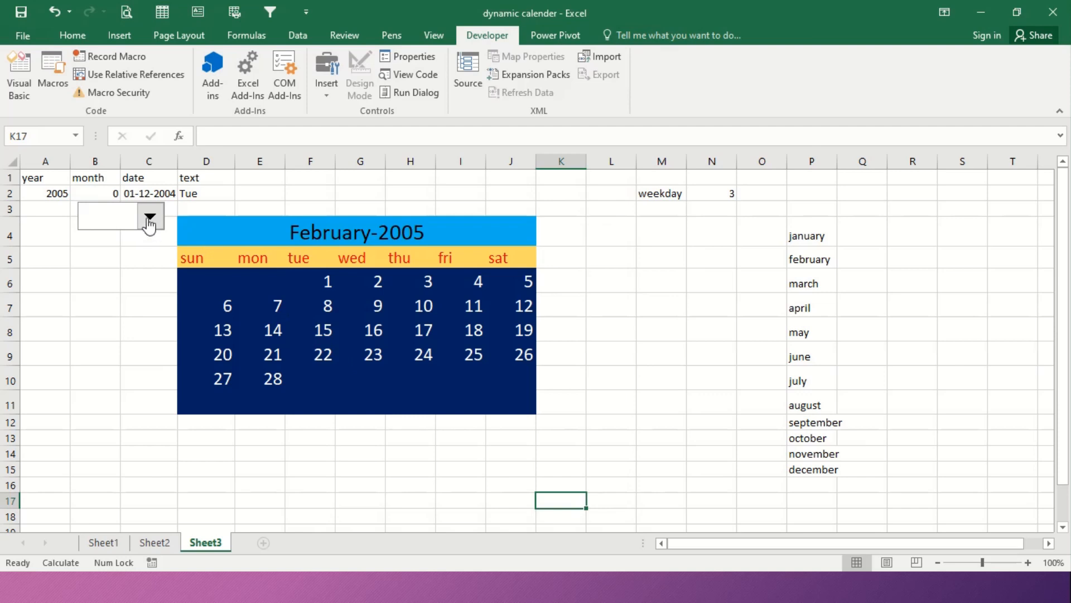
Test the month combo box by choosing january and, after that, february
click(149, 223)
click(134, 237)
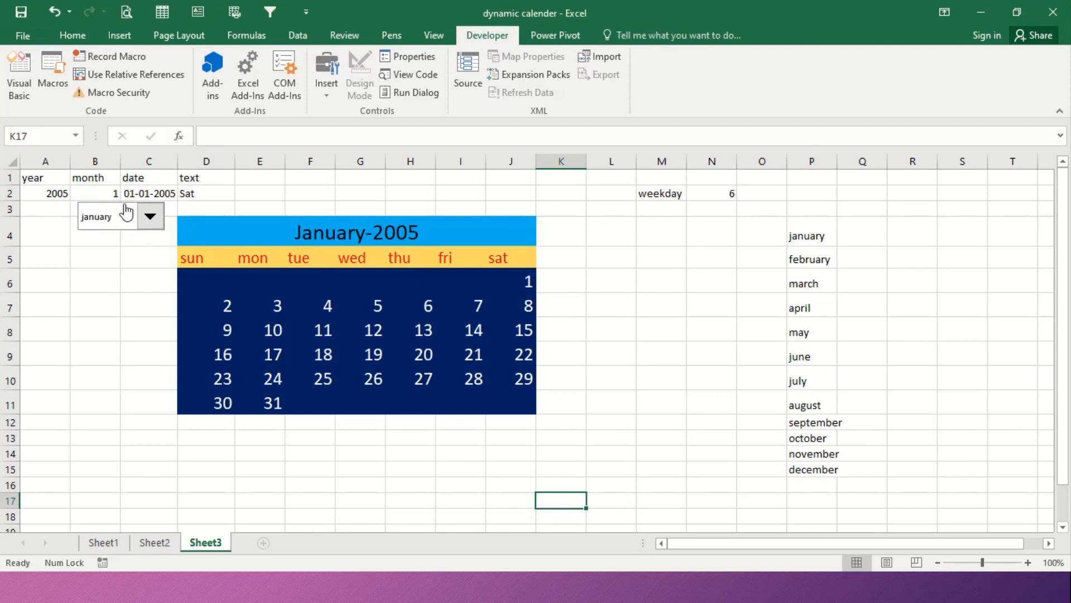
click(149, 217)
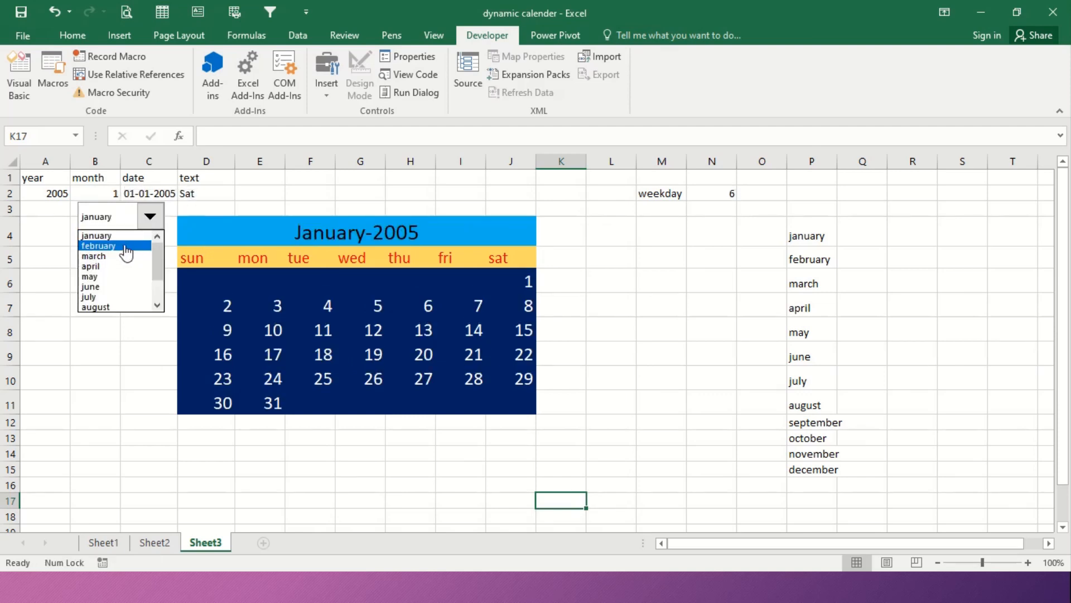
click(127, 246)
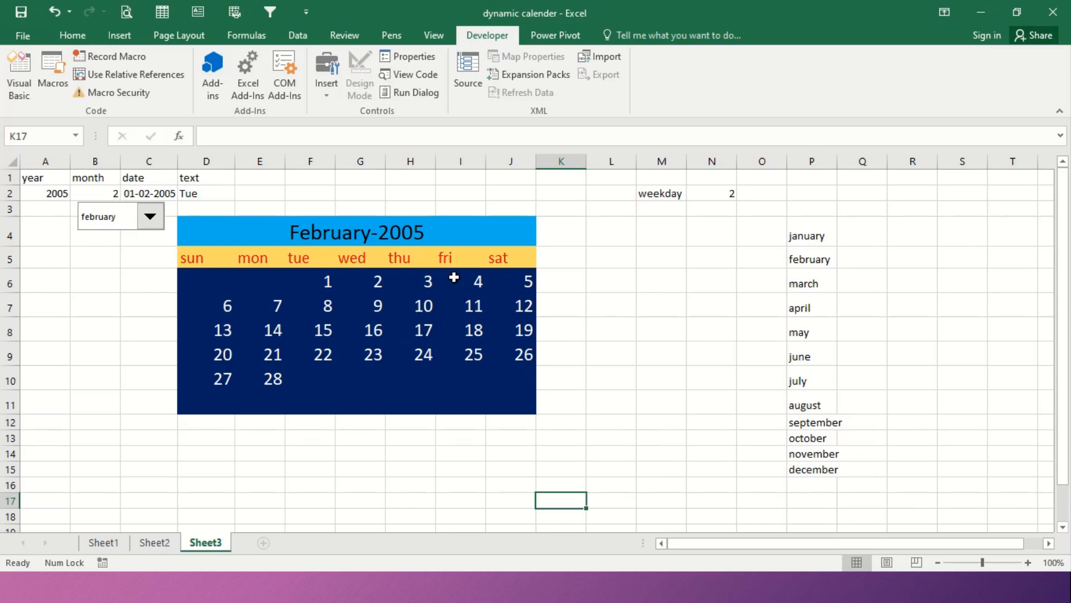
Set the year in cell A2 to 2022
click(63, 195)
text(22)
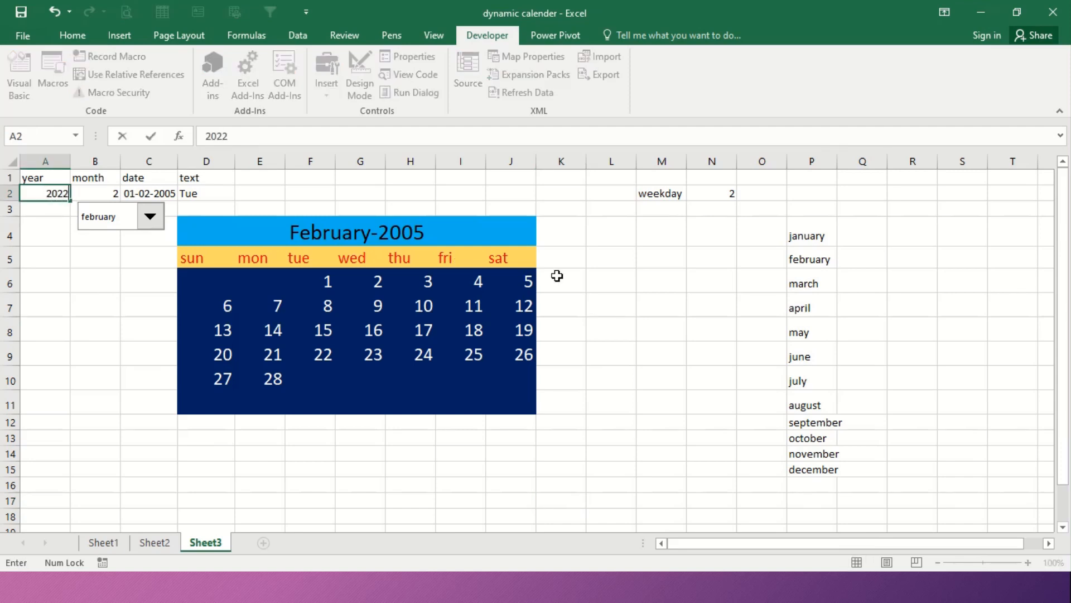
key(Return)
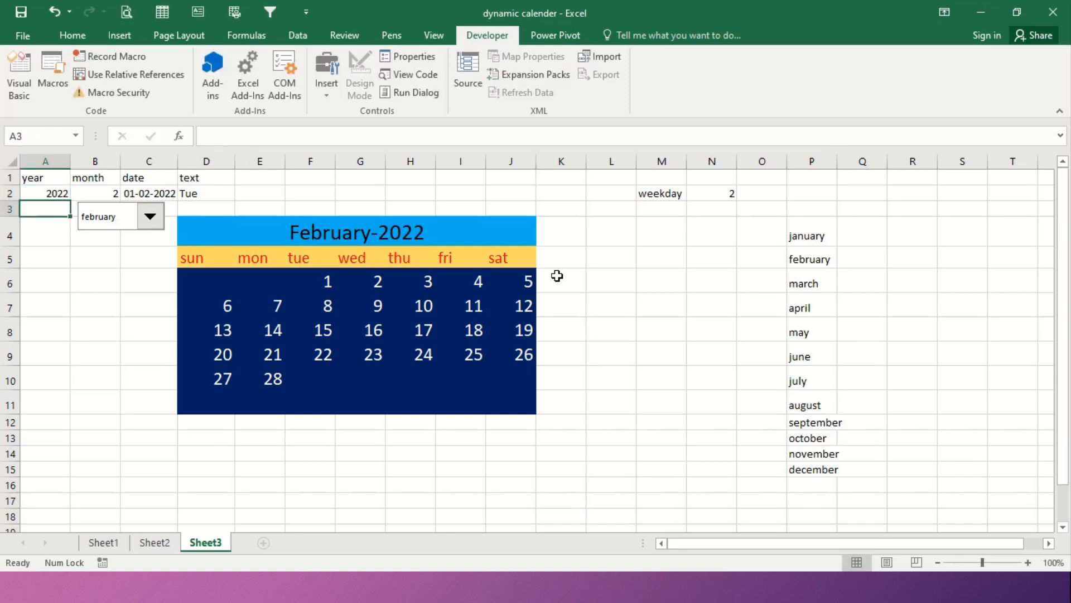
Enter 10 as the month in cell B2 to test the calendar, and replace it with 11
click(99, 193)
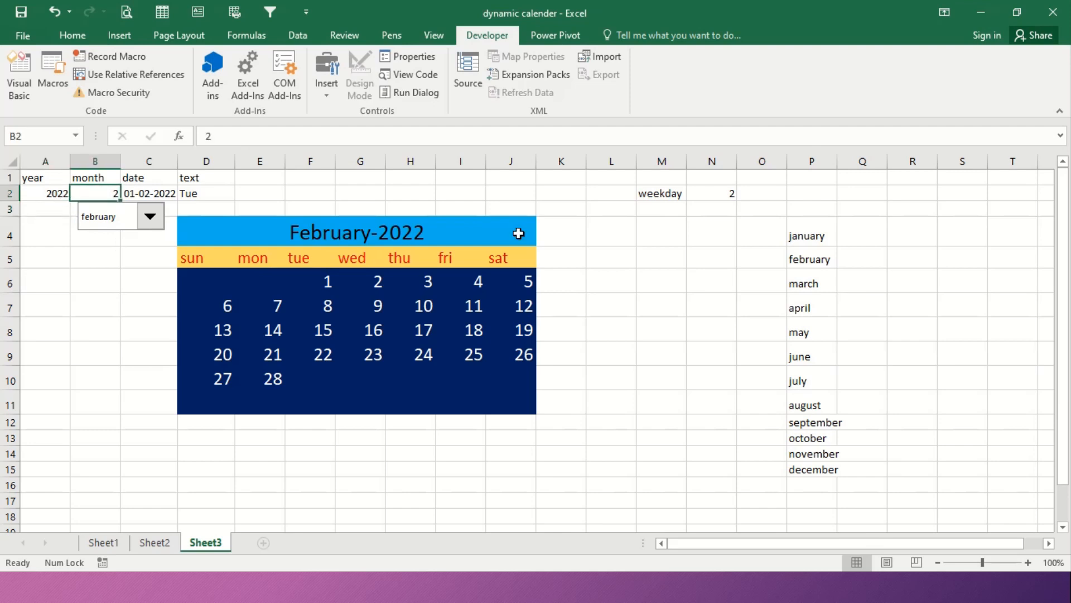
text(10)
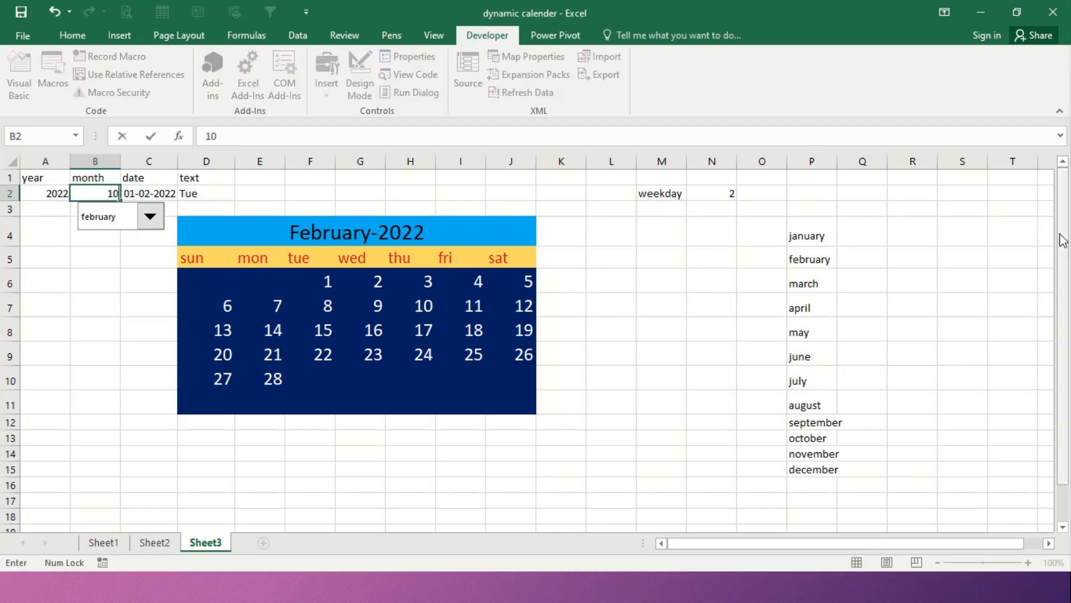
key(Return)
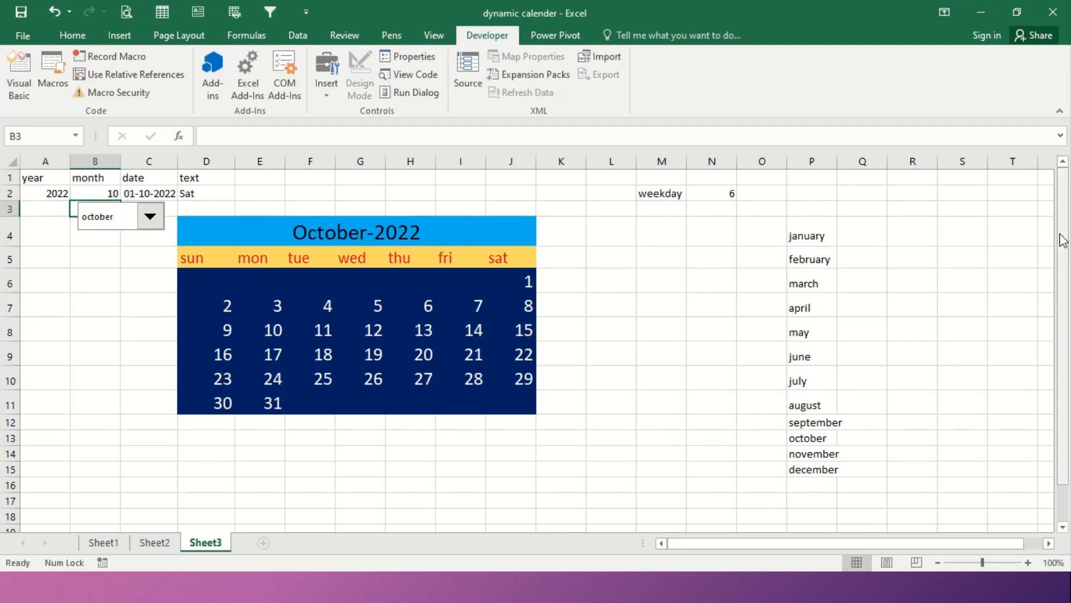
key(Up)
text(11)
key(Return)
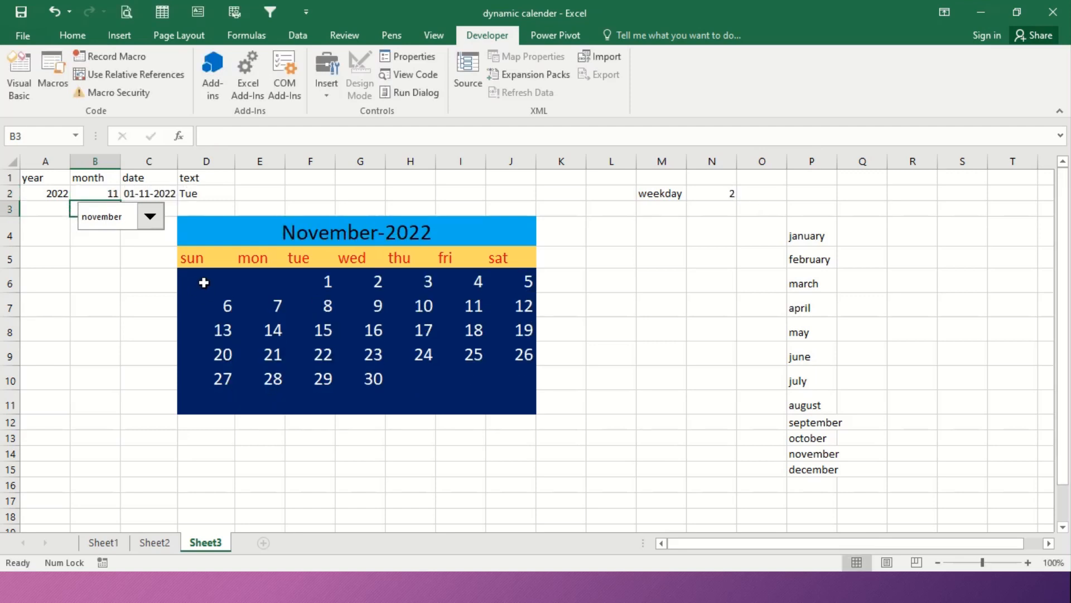
Highlight today's date in the calendar's date grid D6:J11 with a date-occurring conditional format using Light Red Fill with Dark Red Text
drag(204, 282, 505, 397)
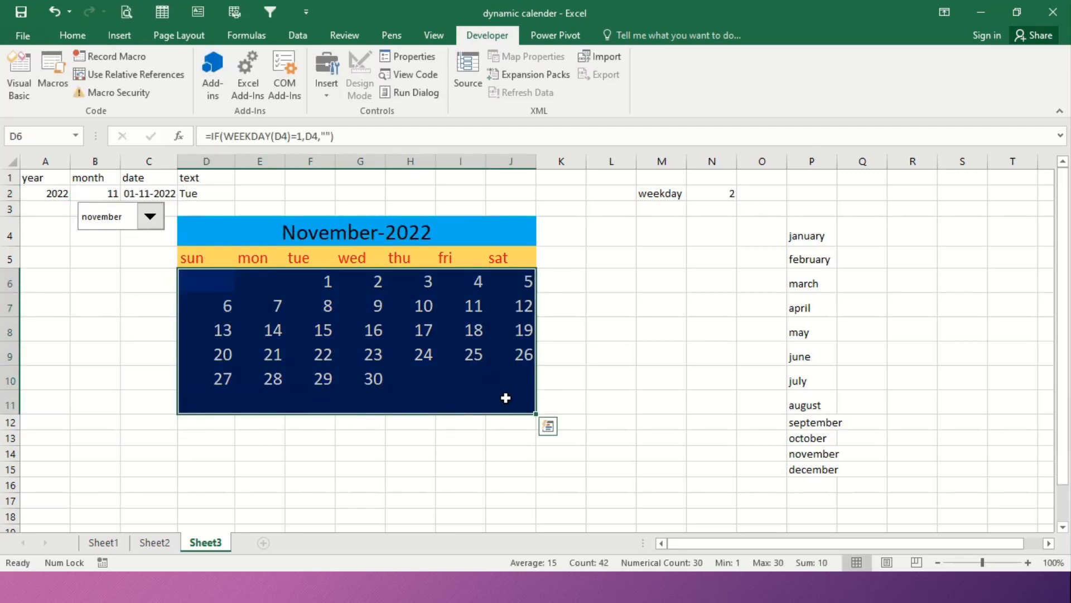
click(81, 33)
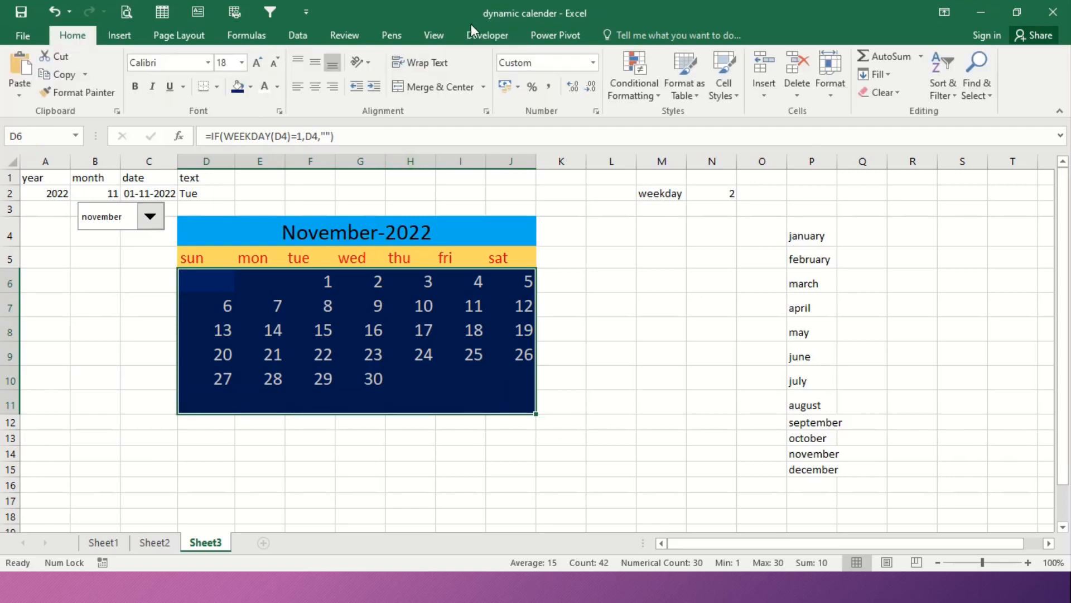
click(631, 83)
mouse_move(693, 133)
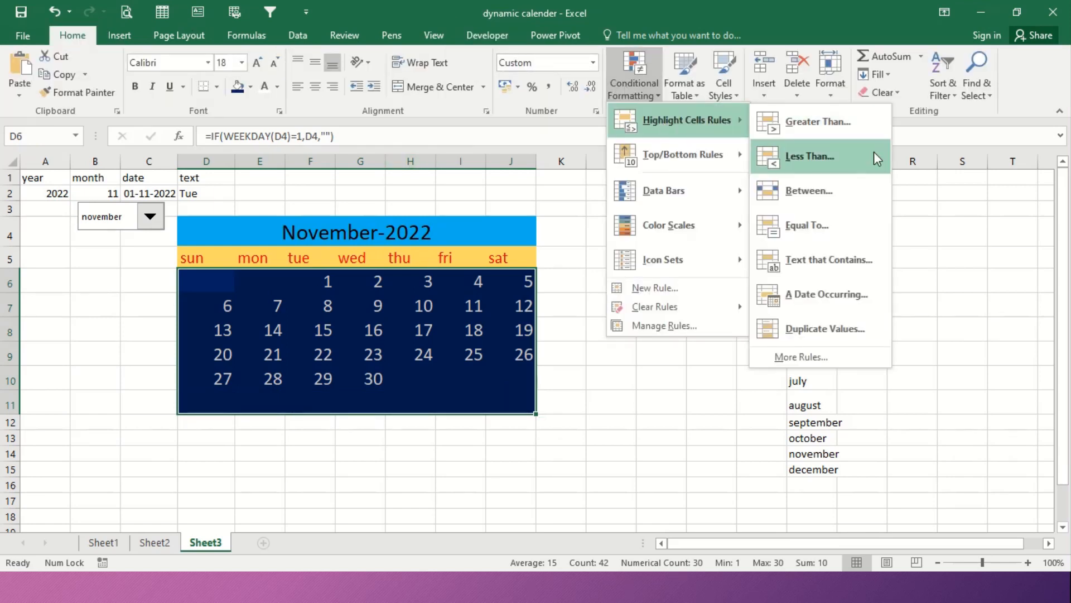
click(851, 304)
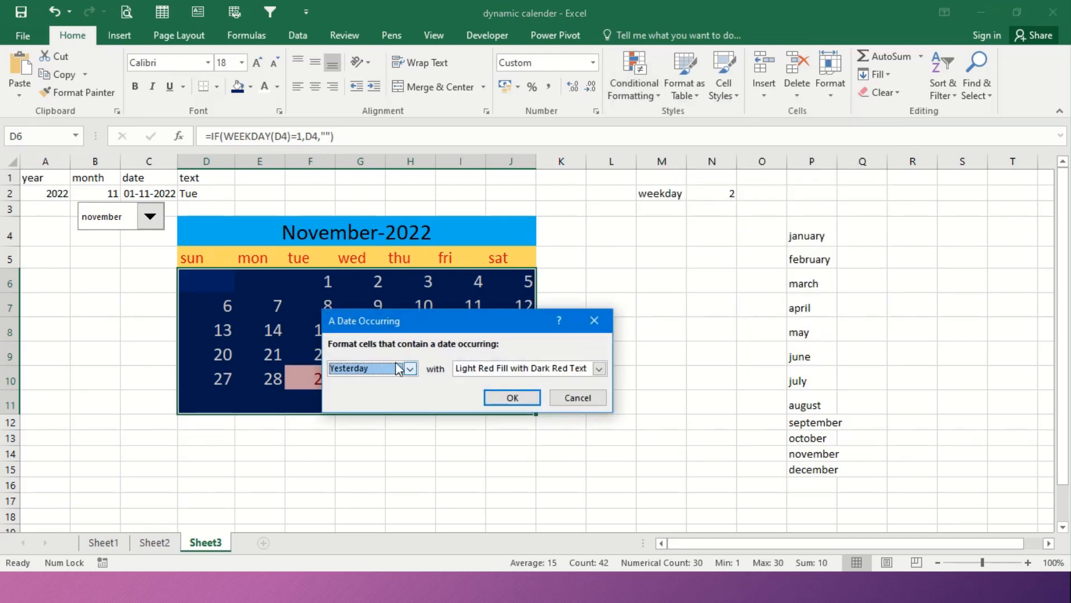
click(411, 369)
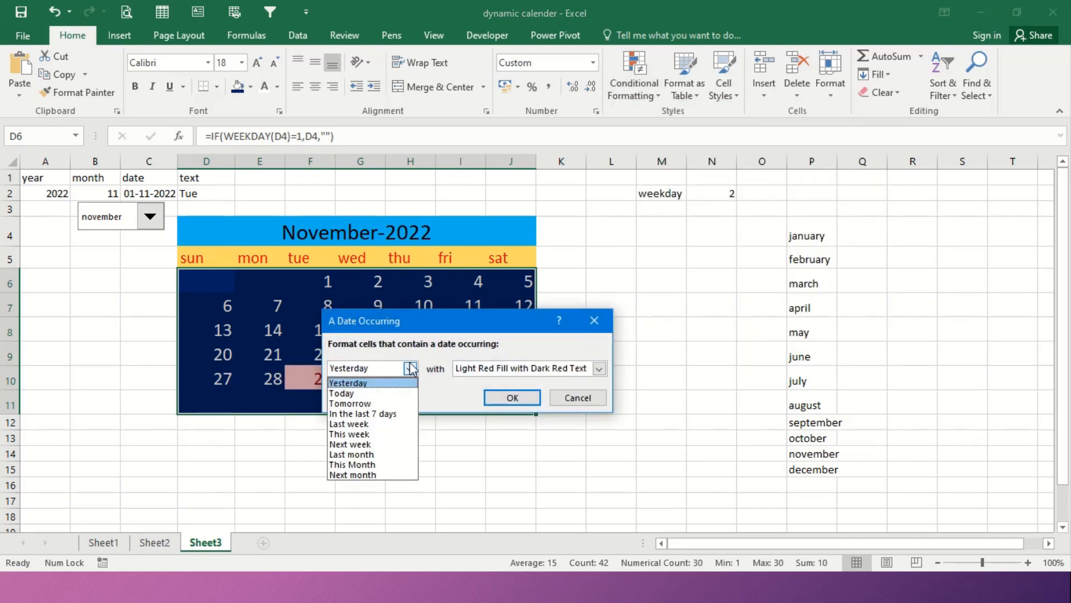
click(395, 393)
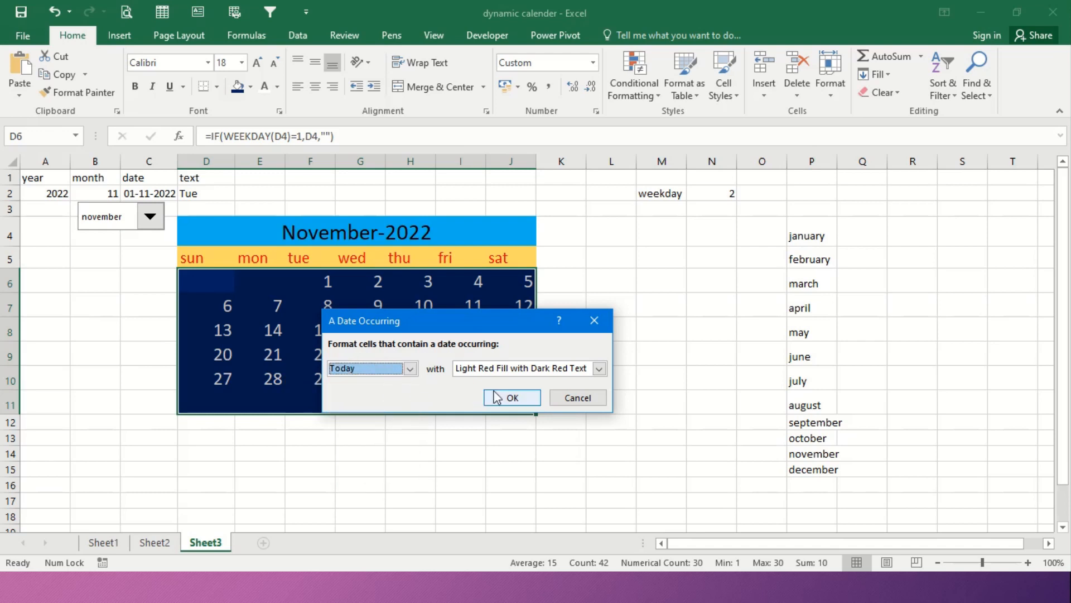
click(523, 402)
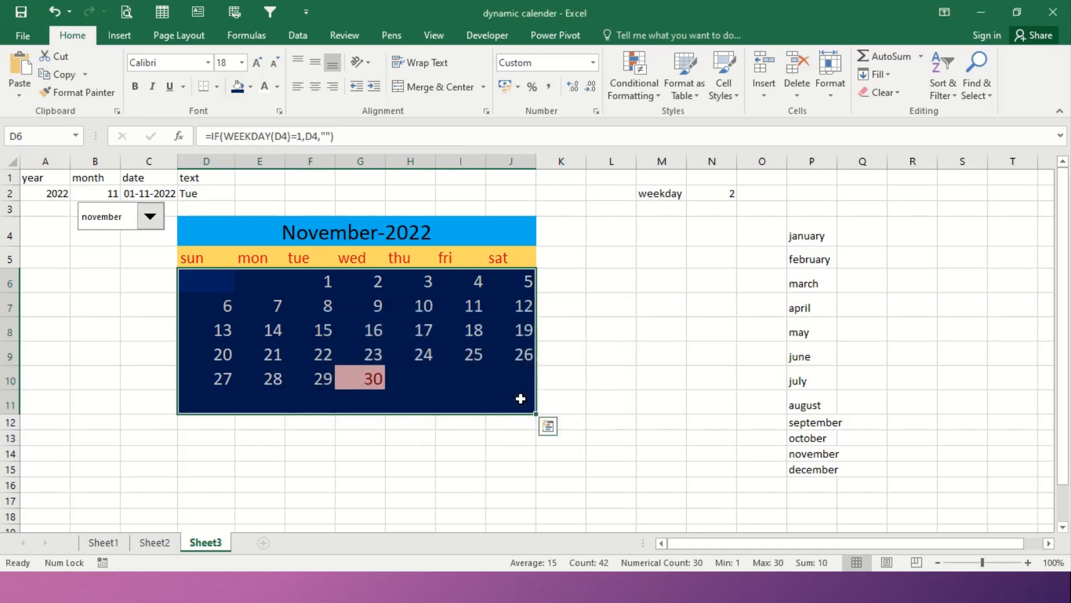
click(621, 373)
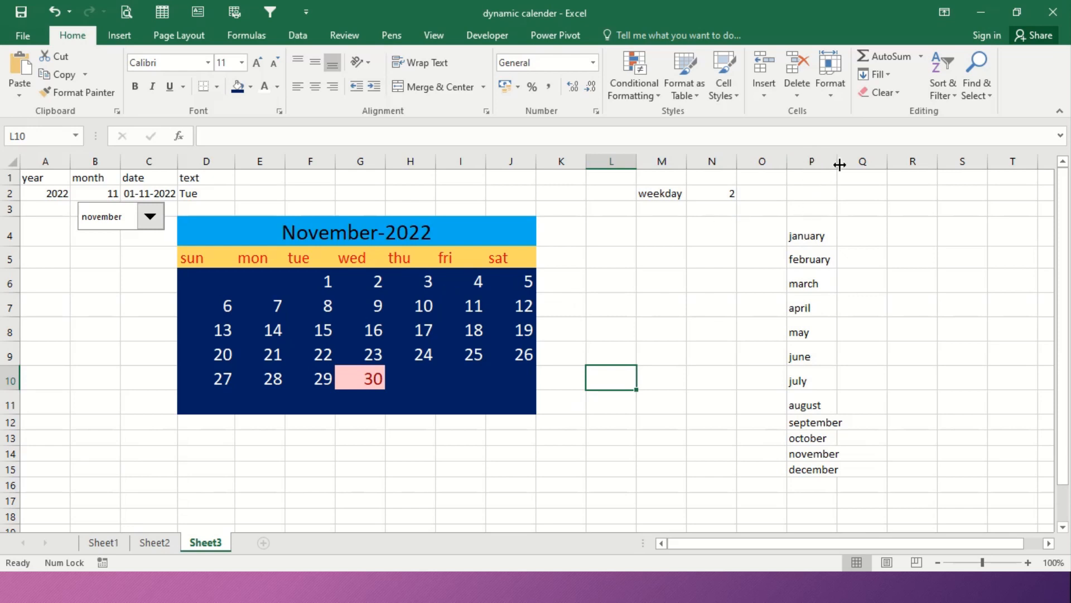
right_click(813, 161)
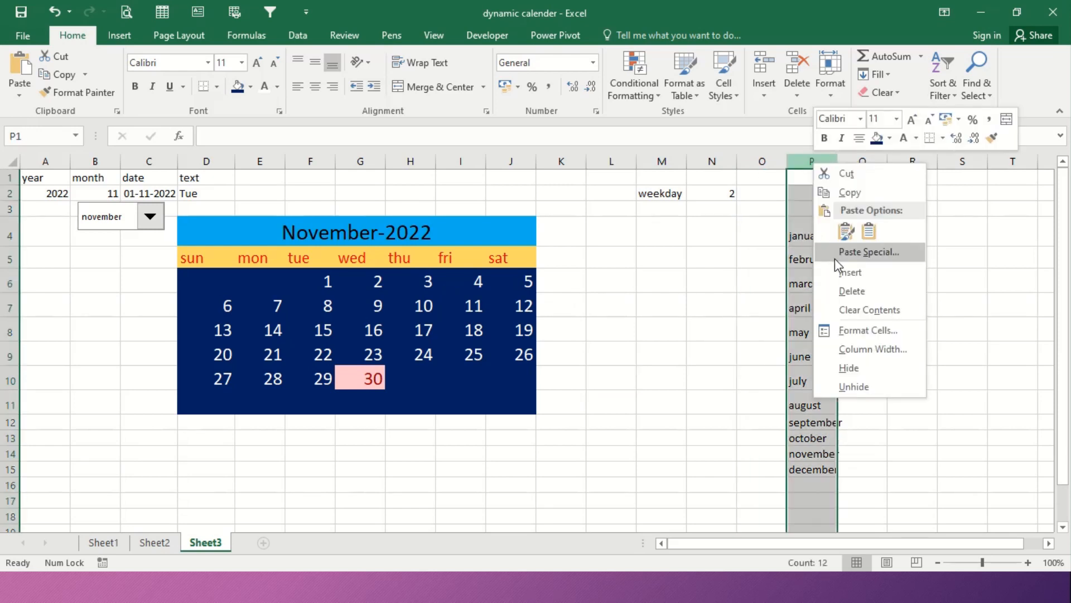
click(722, 255)
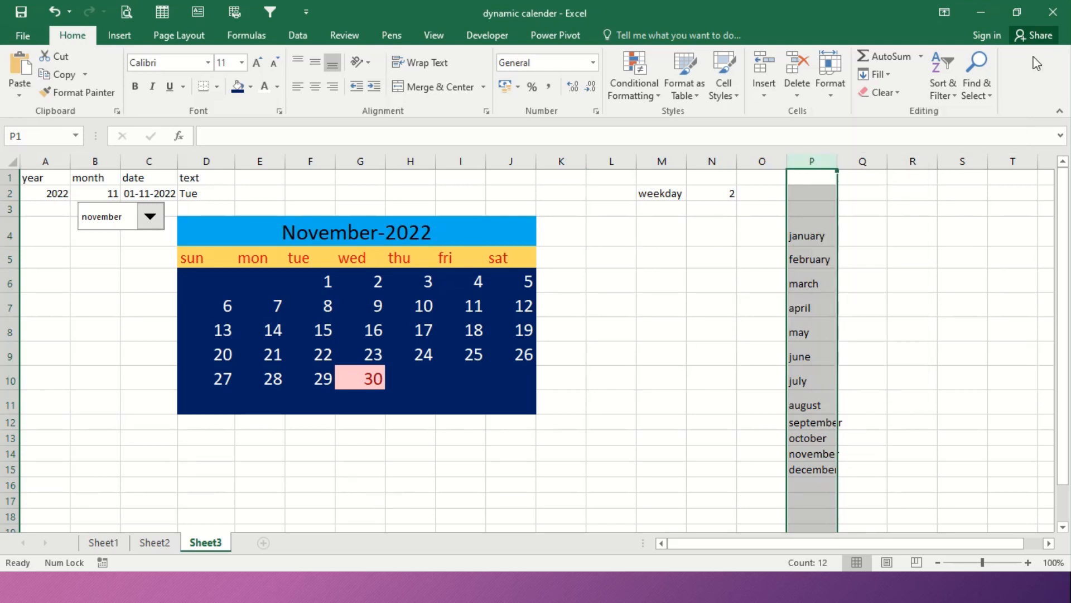